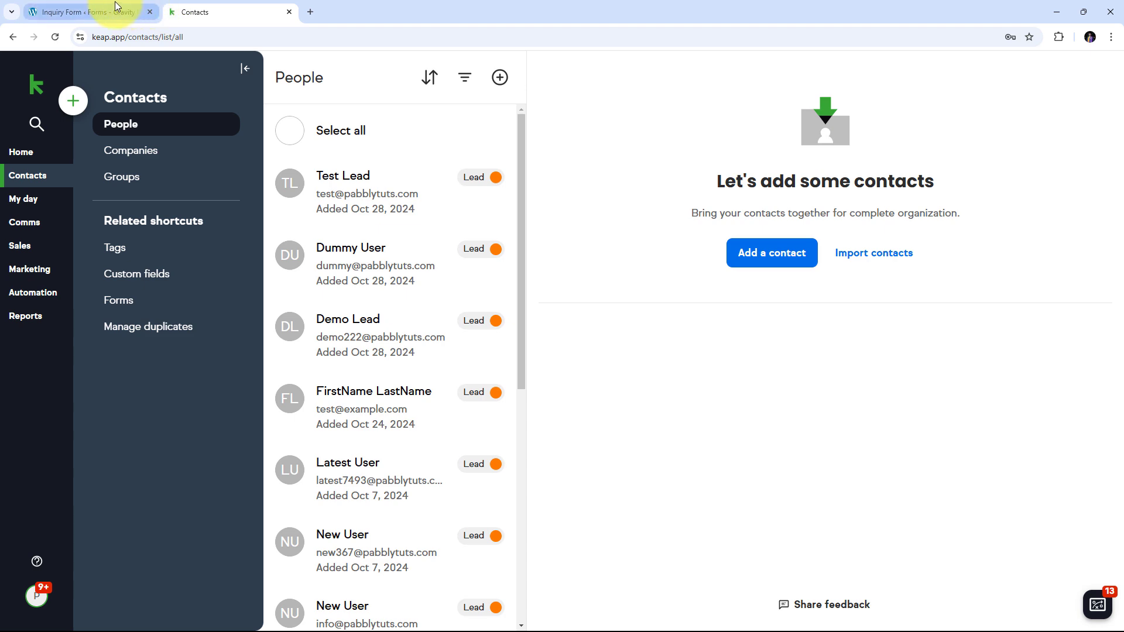
After reviewing Keap's People list, bring up the Gravity Forms Inquiry Form editor tab.
click(115, 7)
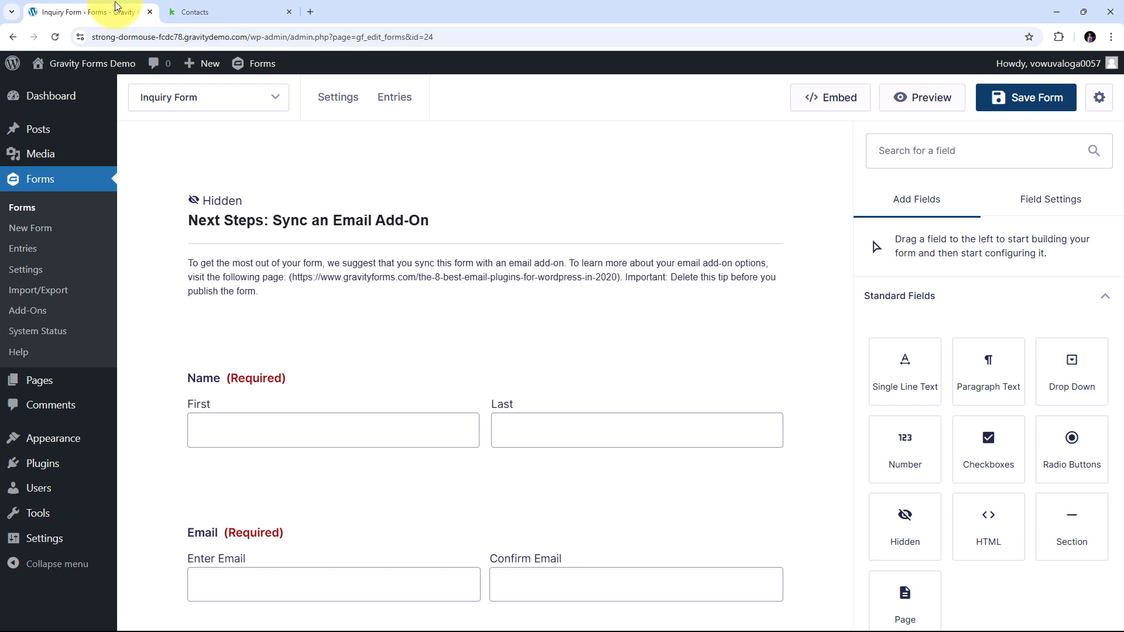
Flip between the Keap contacts and Inquiry Form tabs, ending on Keap's People list.
click(212, 7)
click(117, 7)
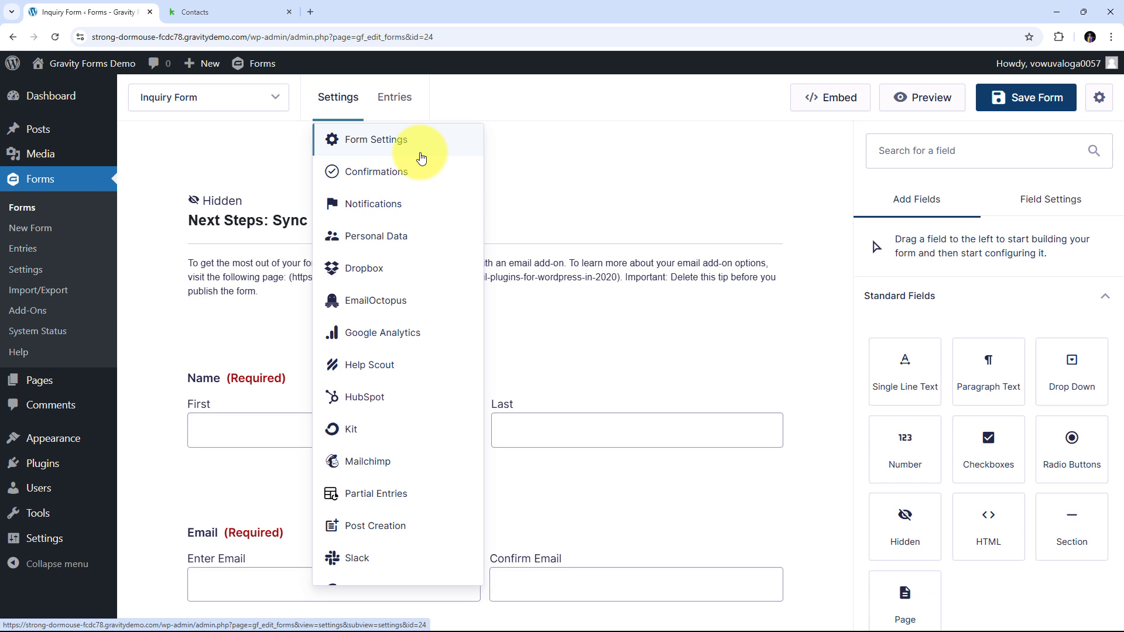
click(275, 12)
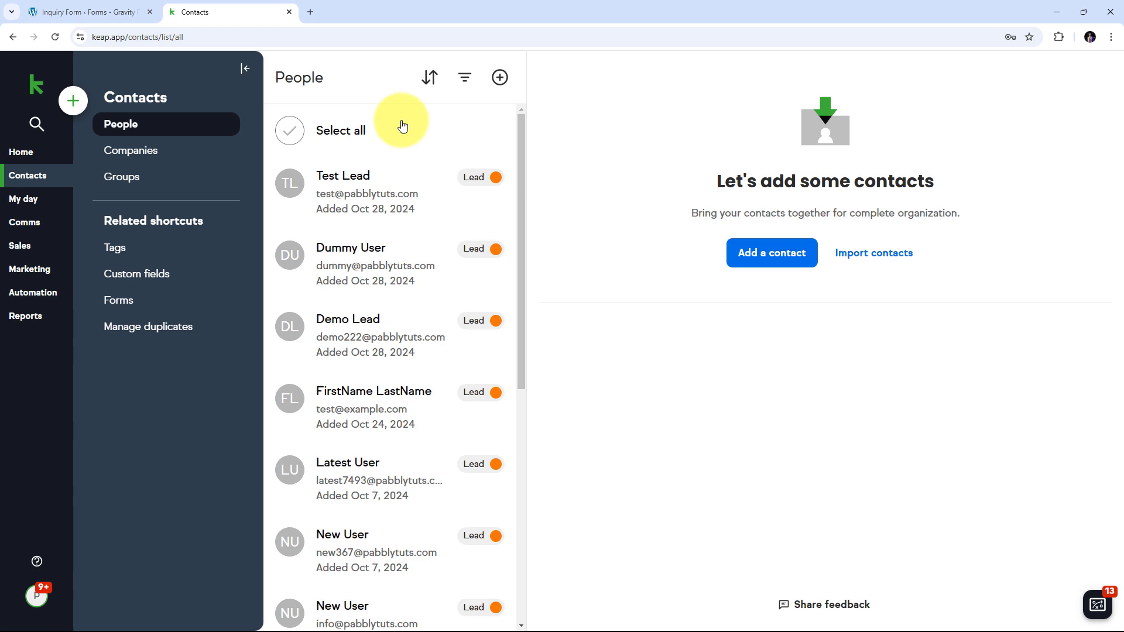
Compare Keap's contacts with the Inquiry Form fields, then open a new blank Chrome tab.
click(79, 12)
click(252, 7)
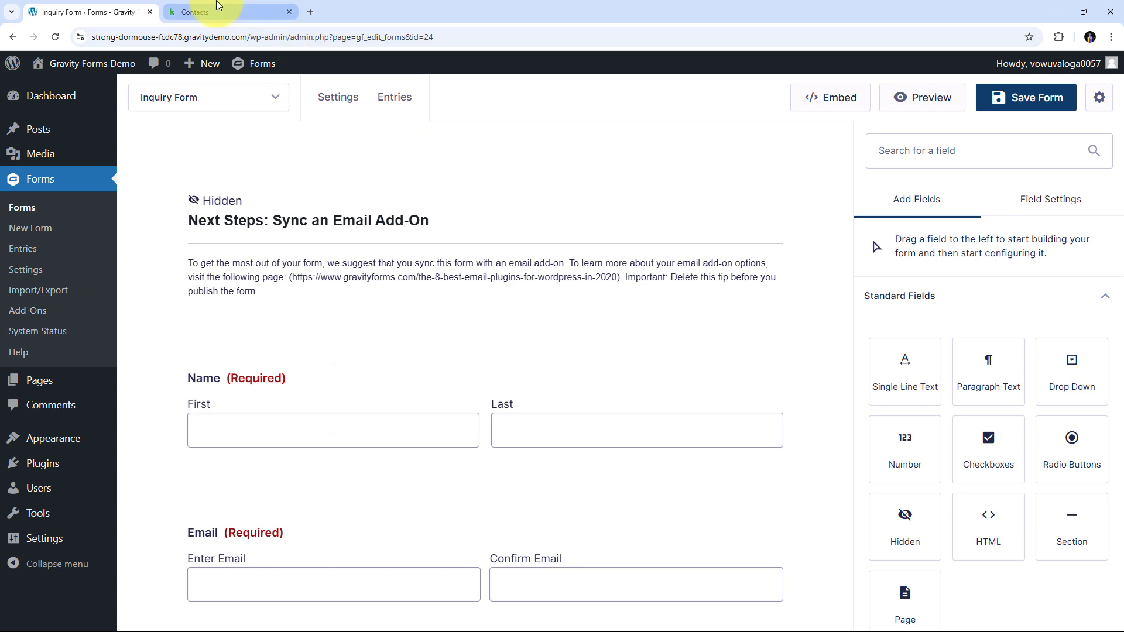
click(211, 11)
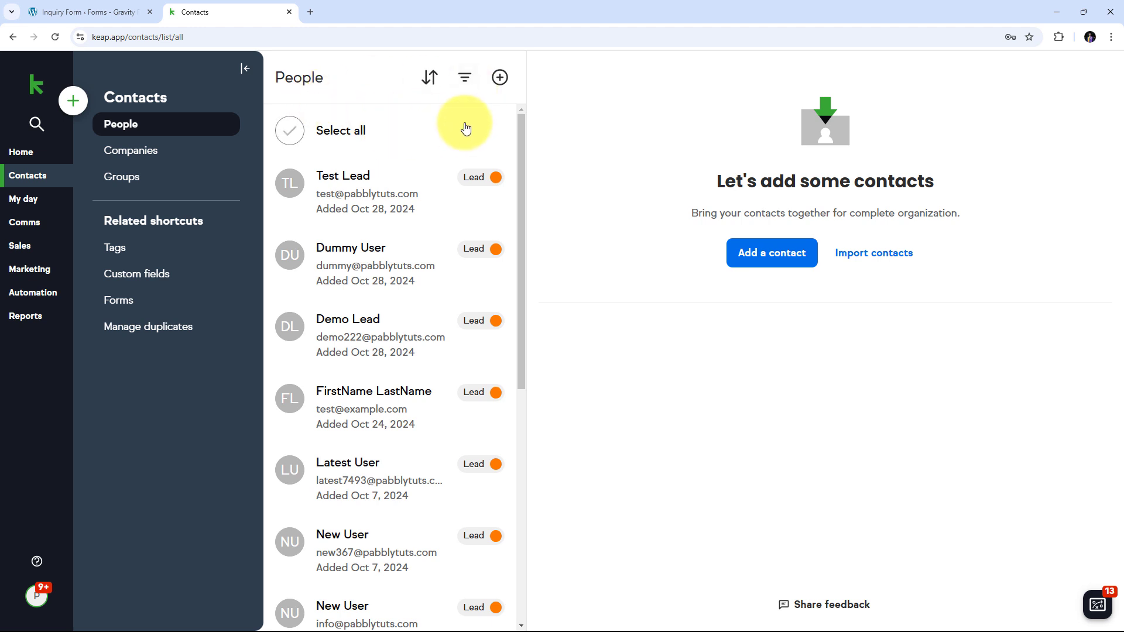
click(111, 11)
click(202, 7)
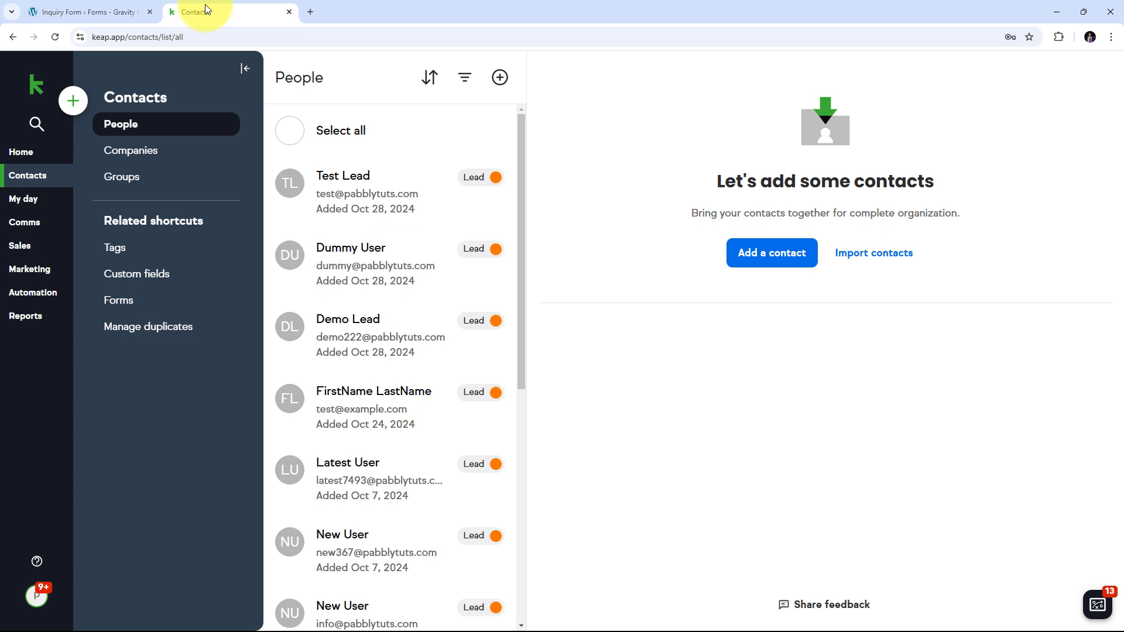
click(85, 5)
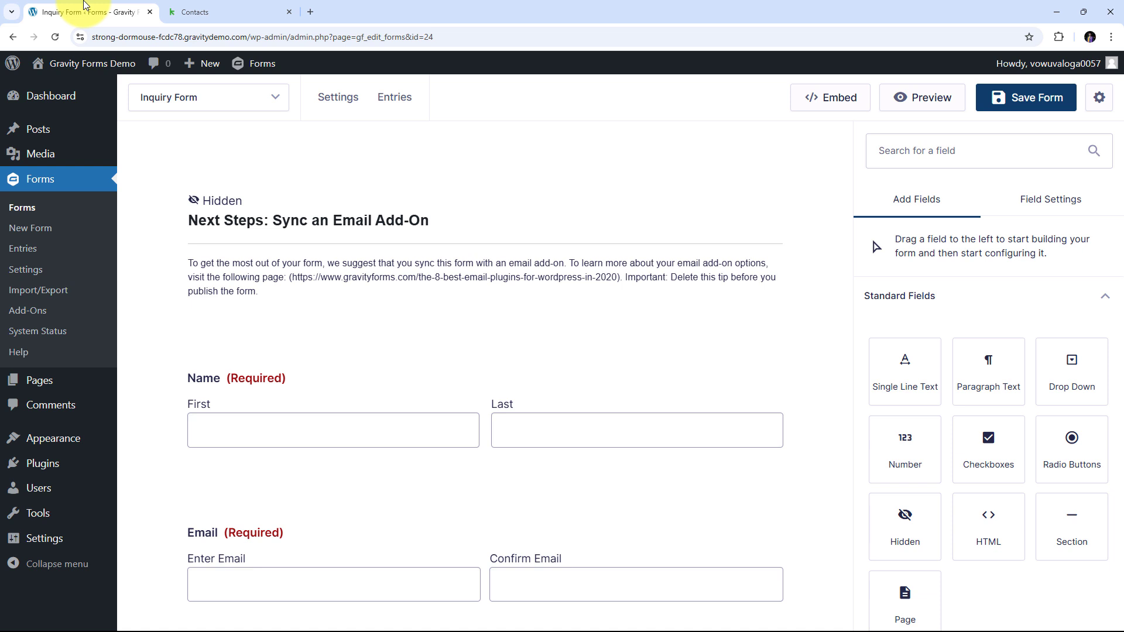
click(311, 12)
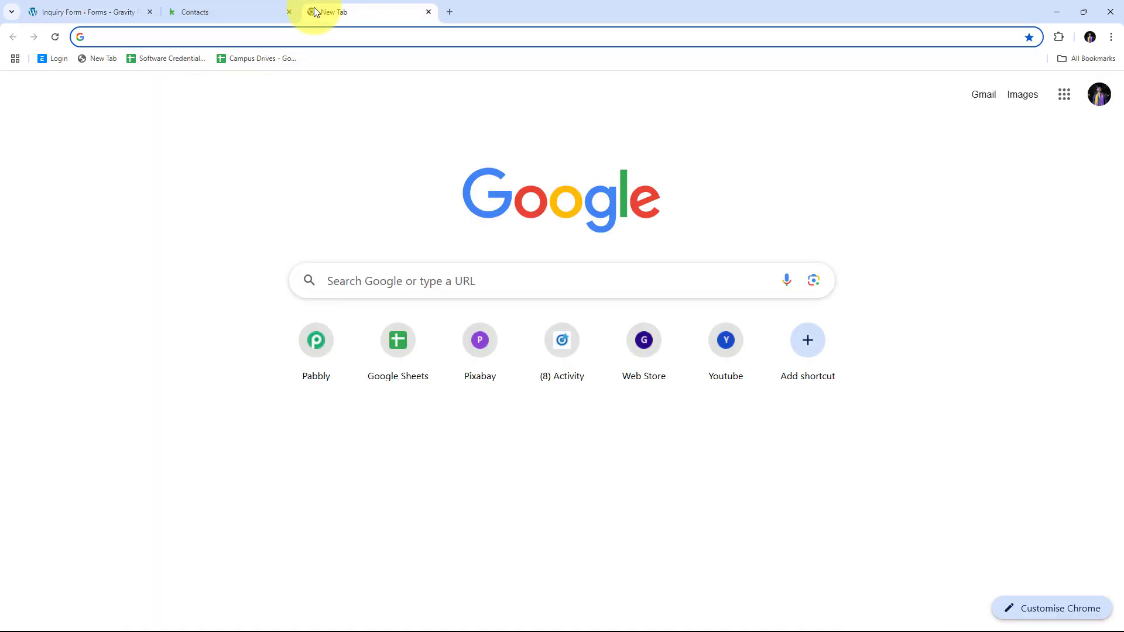
Load pabbly.com/connect in the new tab.
text(pabbly.c)
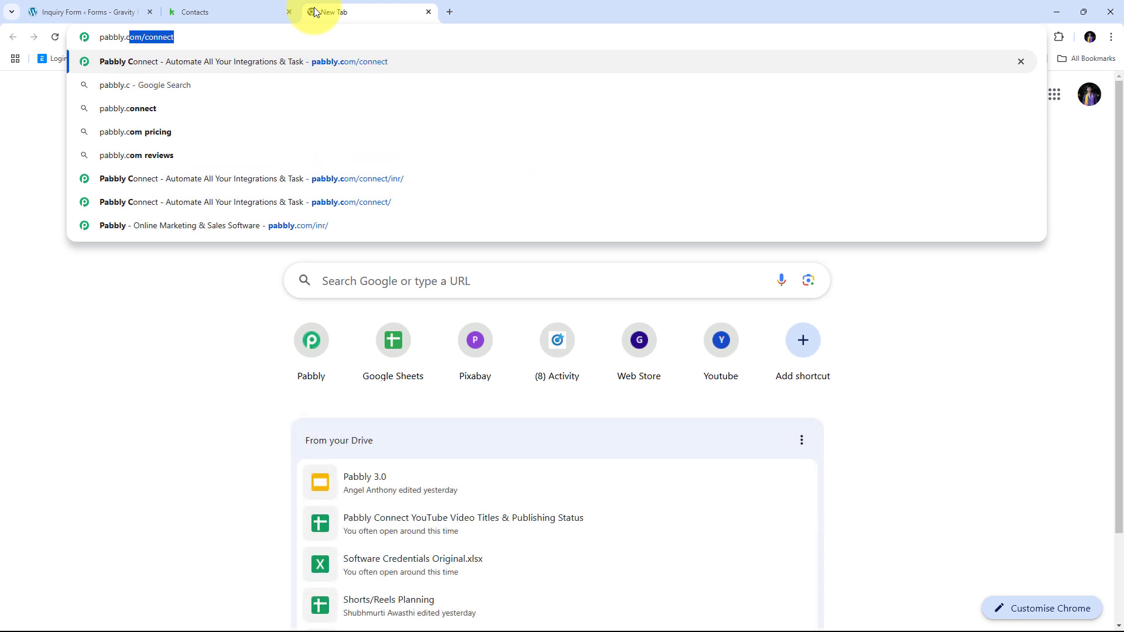
text(om/c)
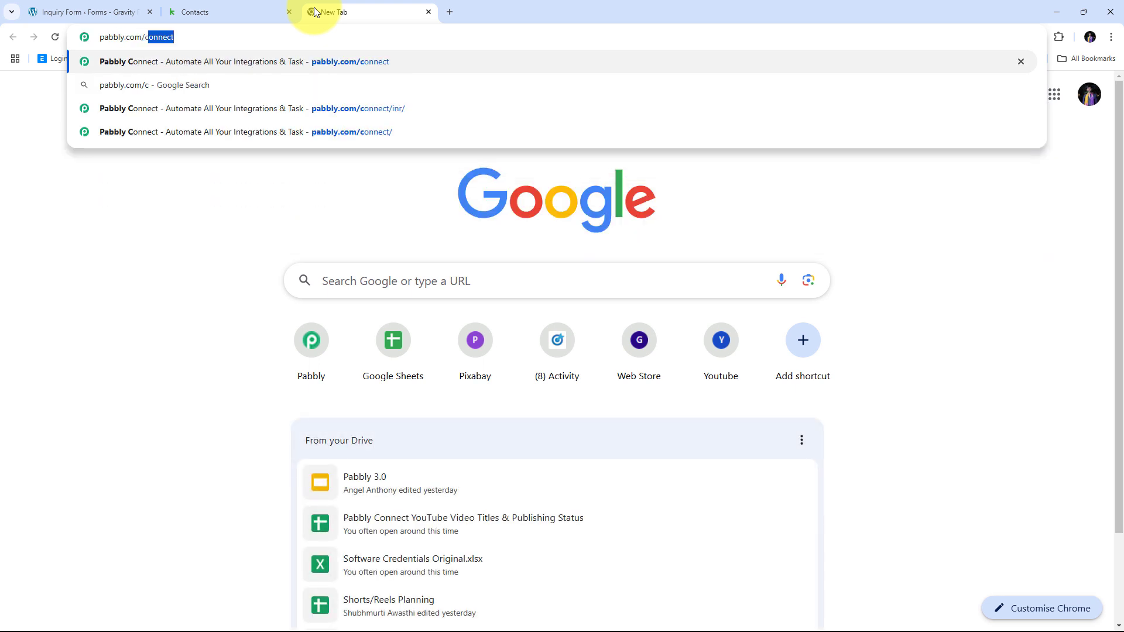
text(onnect)
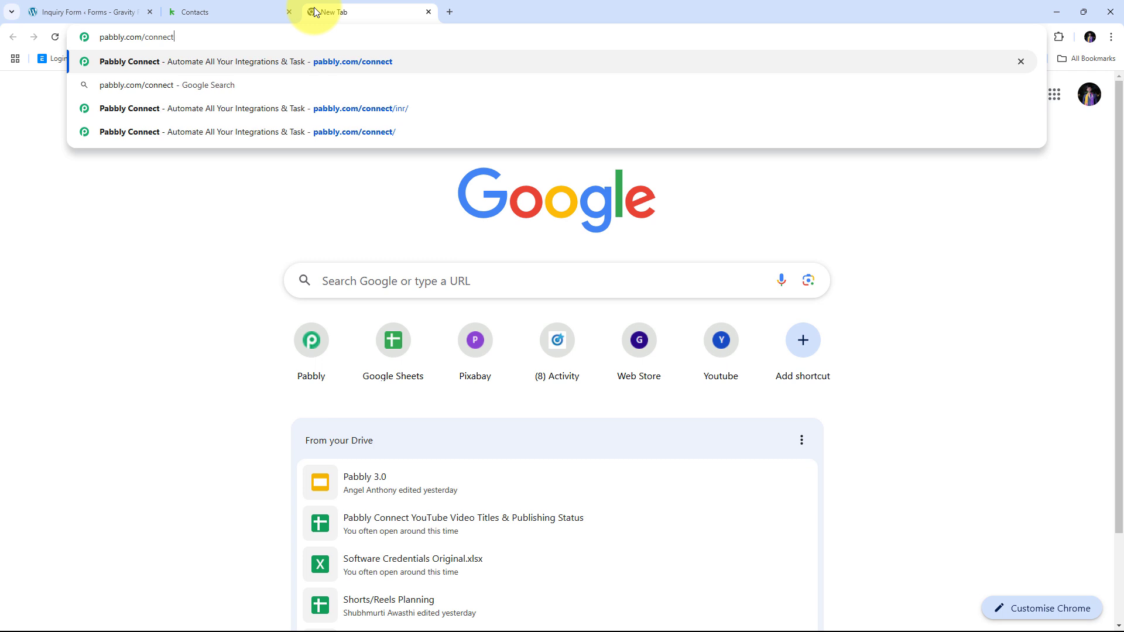
key(Return)
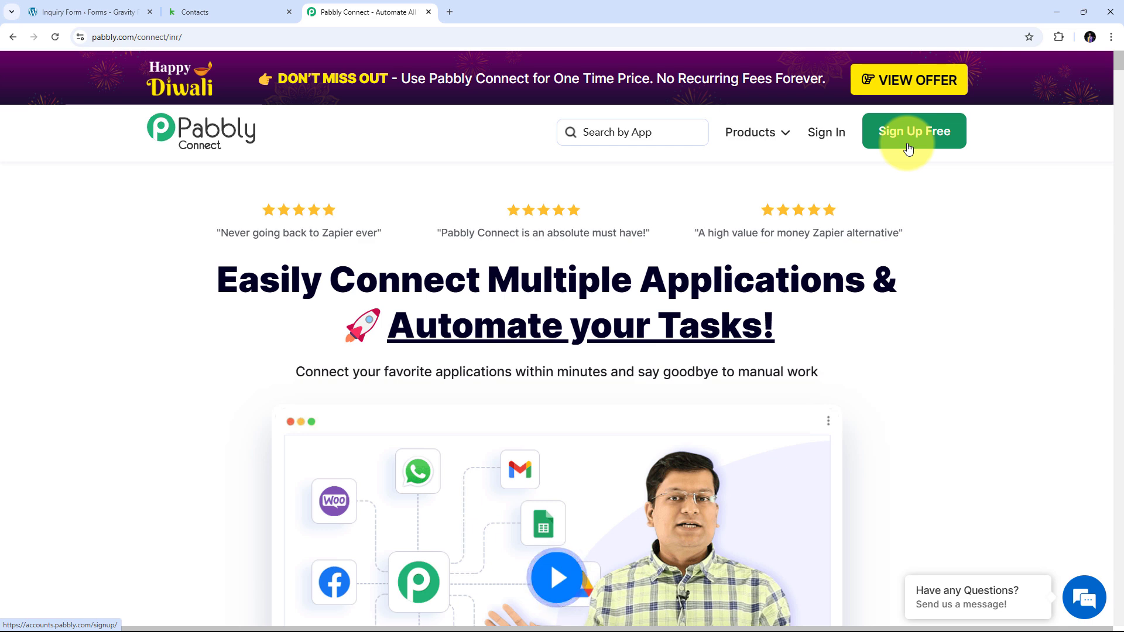
Sign in to Pabbly and open the Pabbly Connect app from the app list.
click(825, 139)
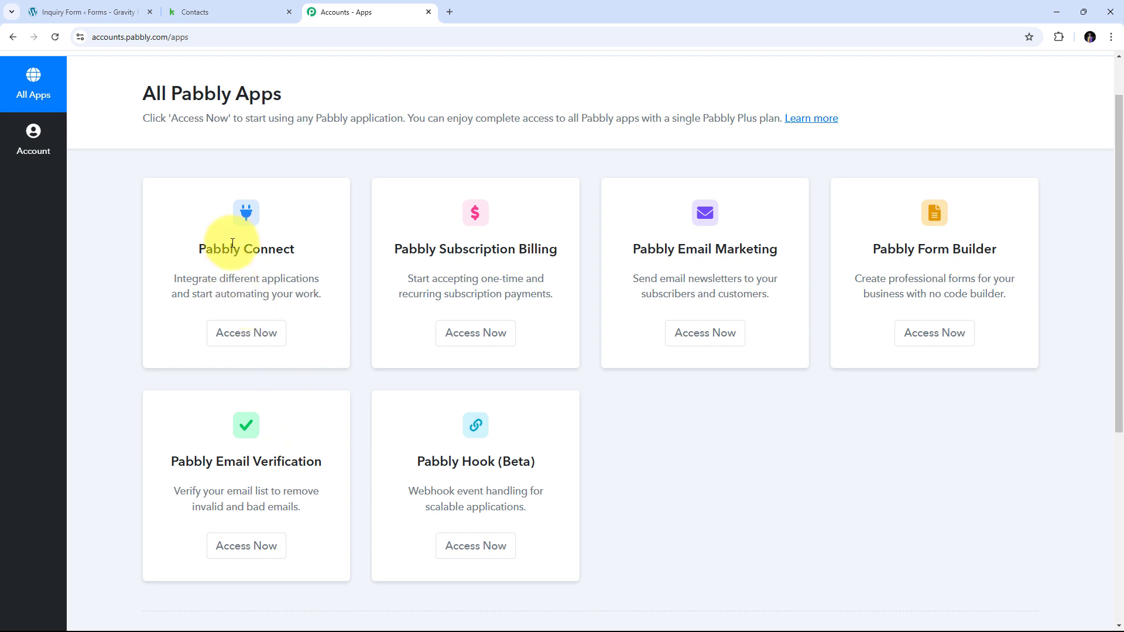
drag(200, 250, 306, 244)
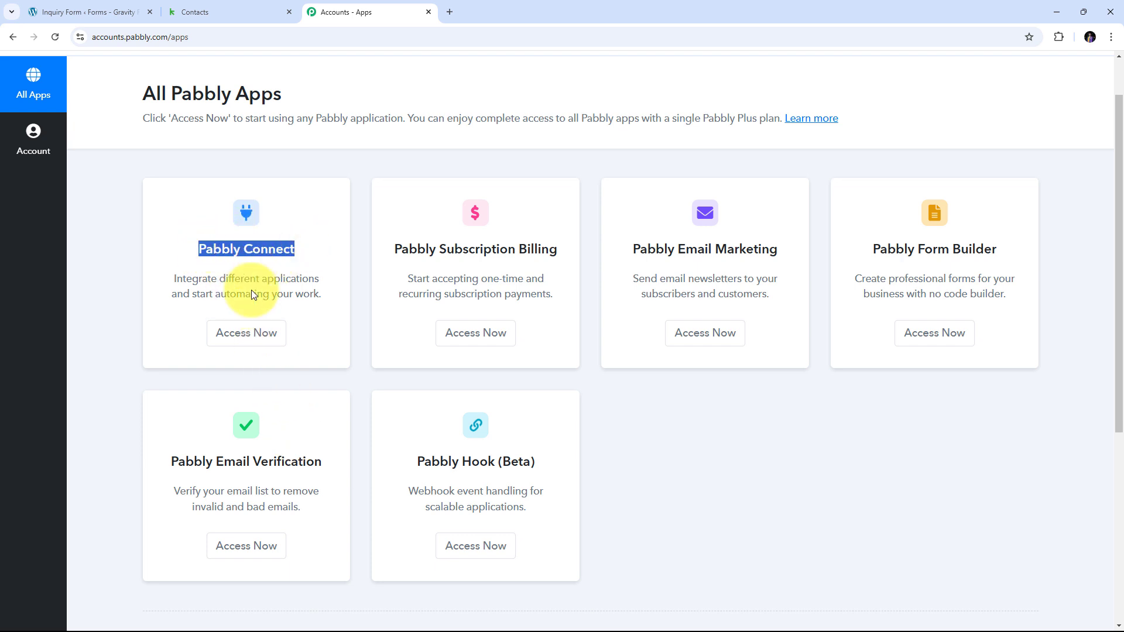
click(246, 333)
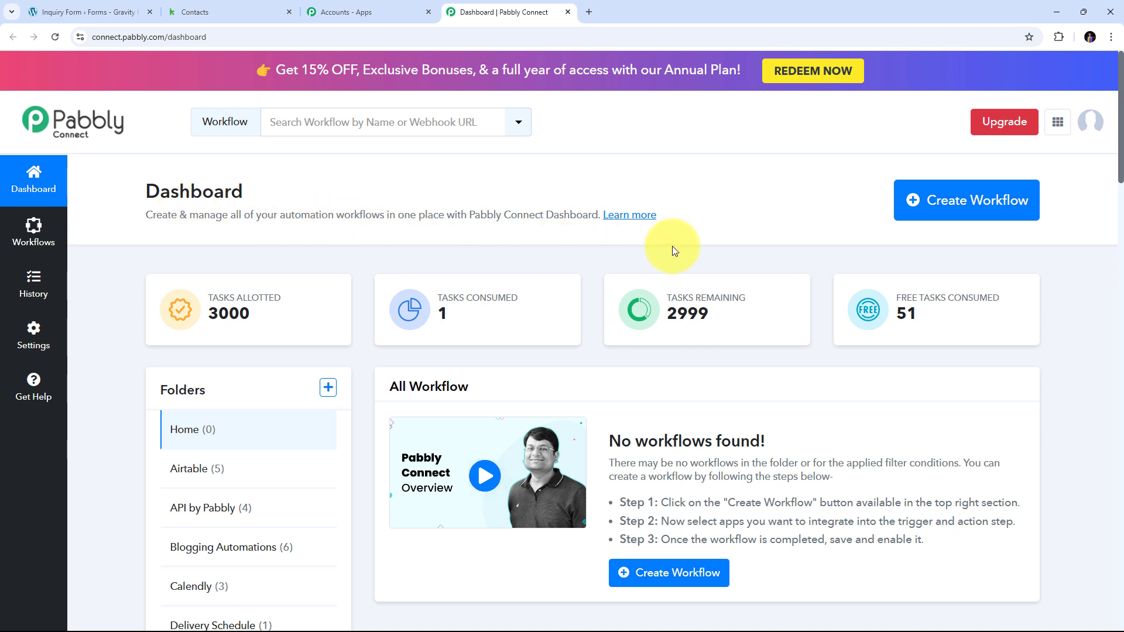
Create workflow 'Create or Update Keap Contact on Gravity Forms Submission', keeping the Home folder.
click(913, 204)
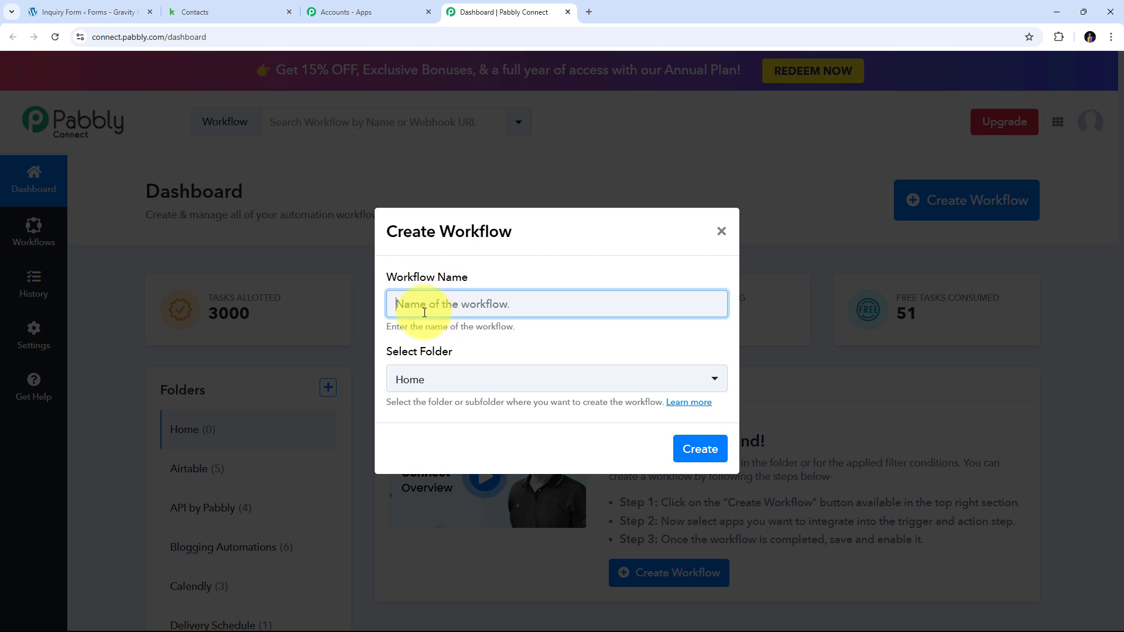
text(Create or Update Keap Contact on Gravity Forms Submission)
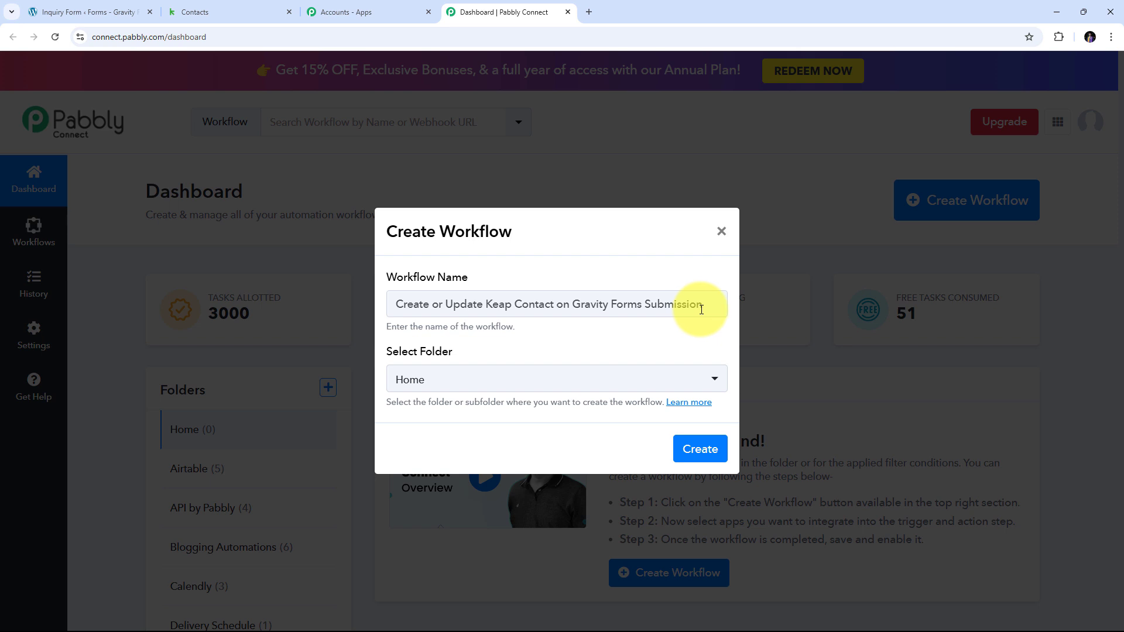
click(550, 386)
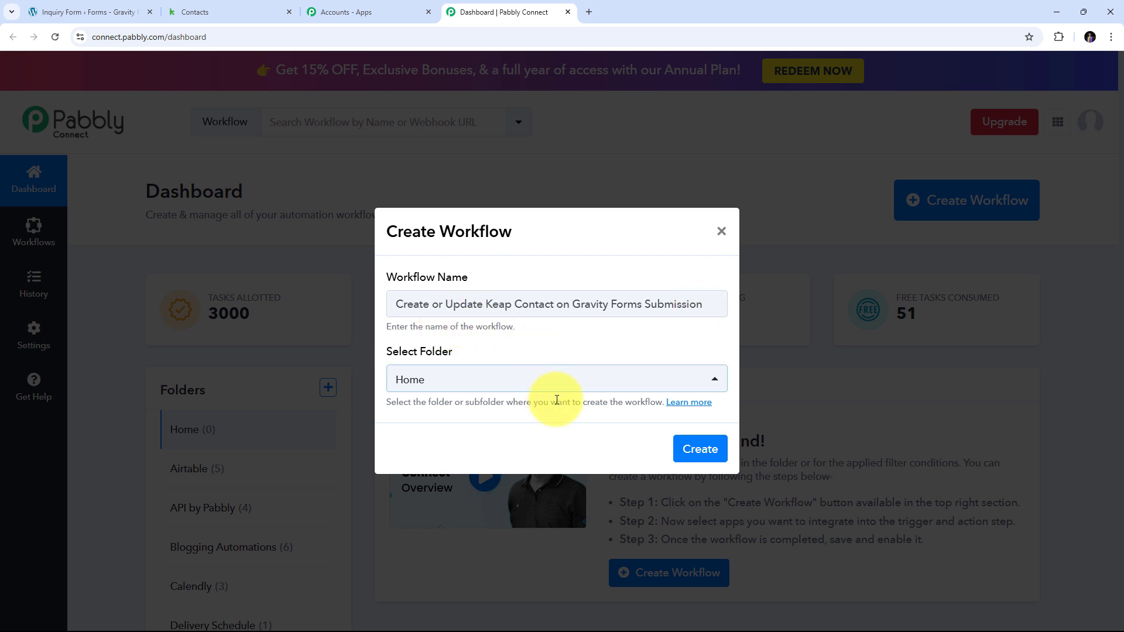
click(698, 450)
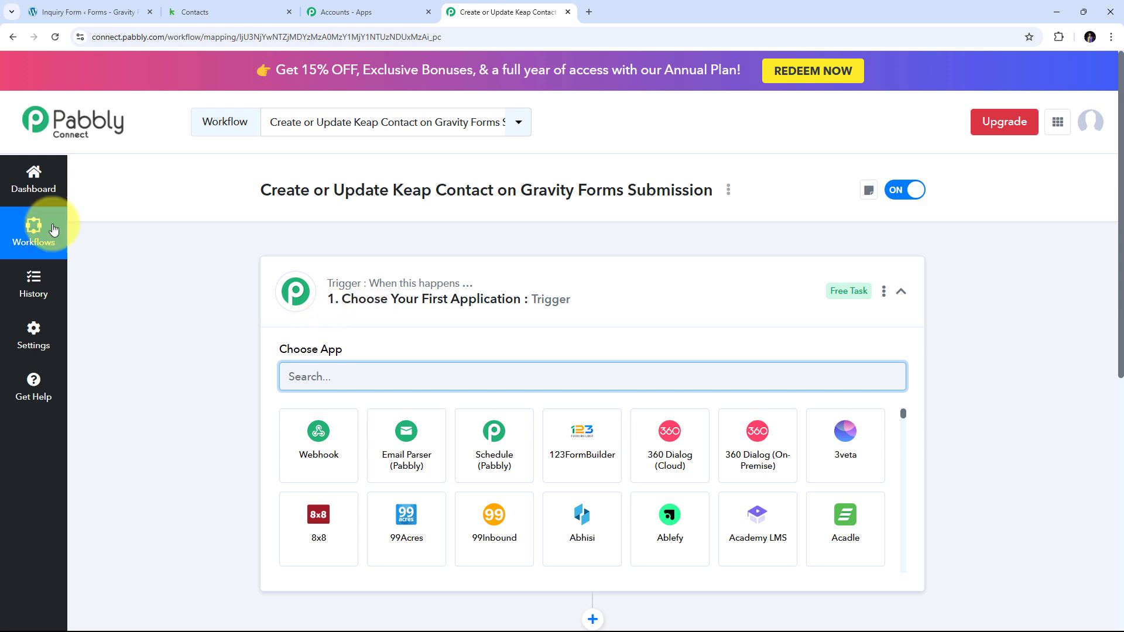
Look over the trigger and action steps, then search 'Gravity Forms' in the trigger's app chooser.
scroll(217, 199, down, 1)
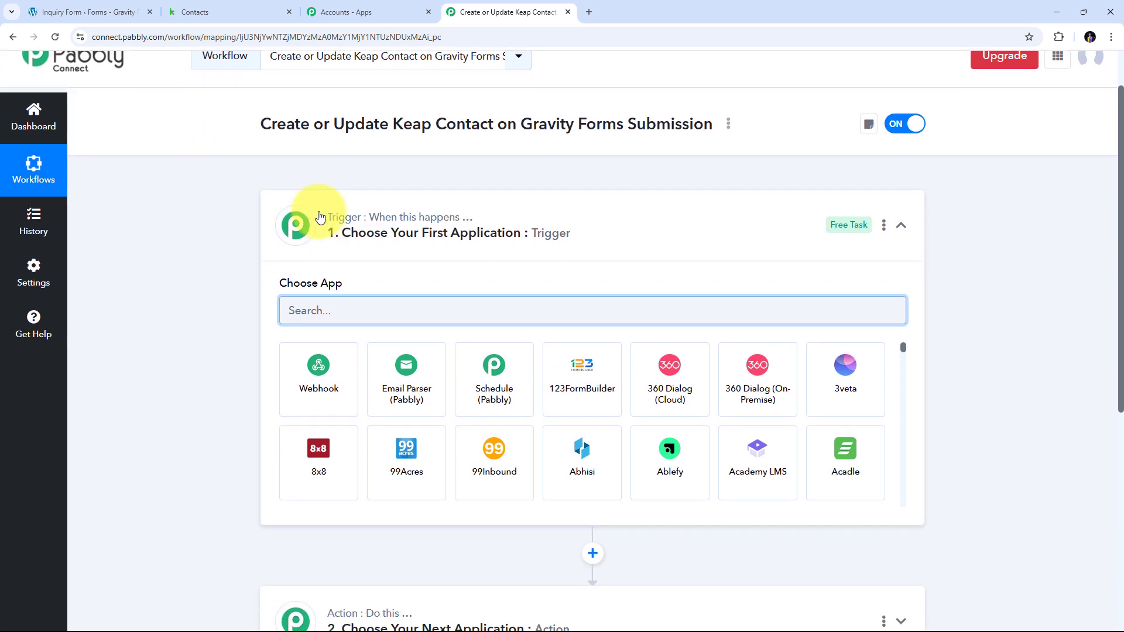
scroll(320, 217, down, 2)
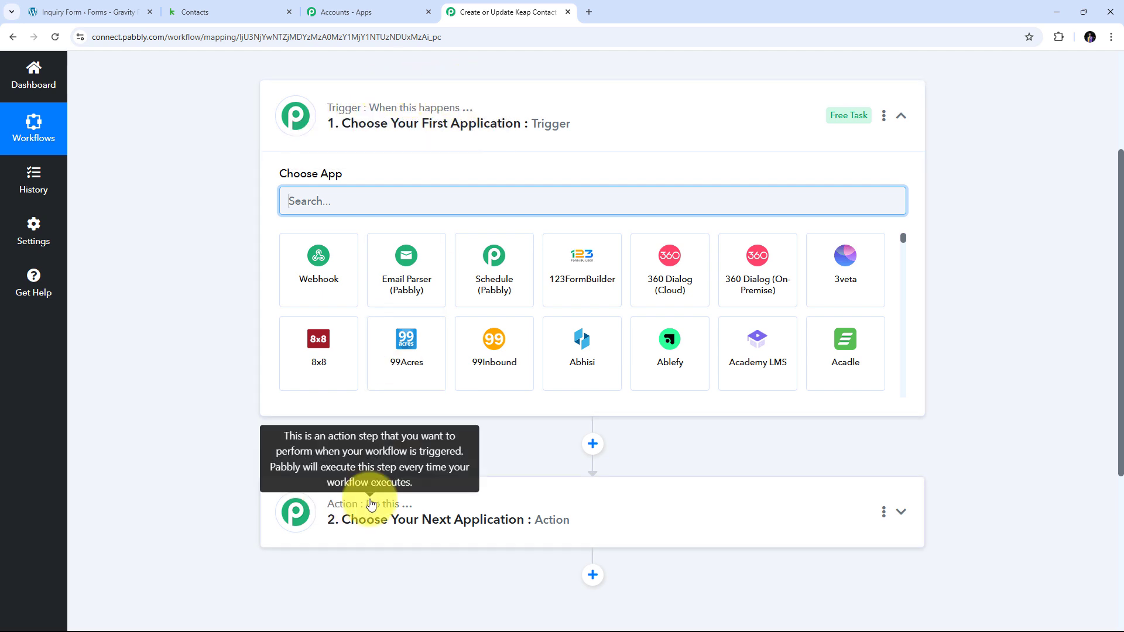
mouse_move(343, 112)
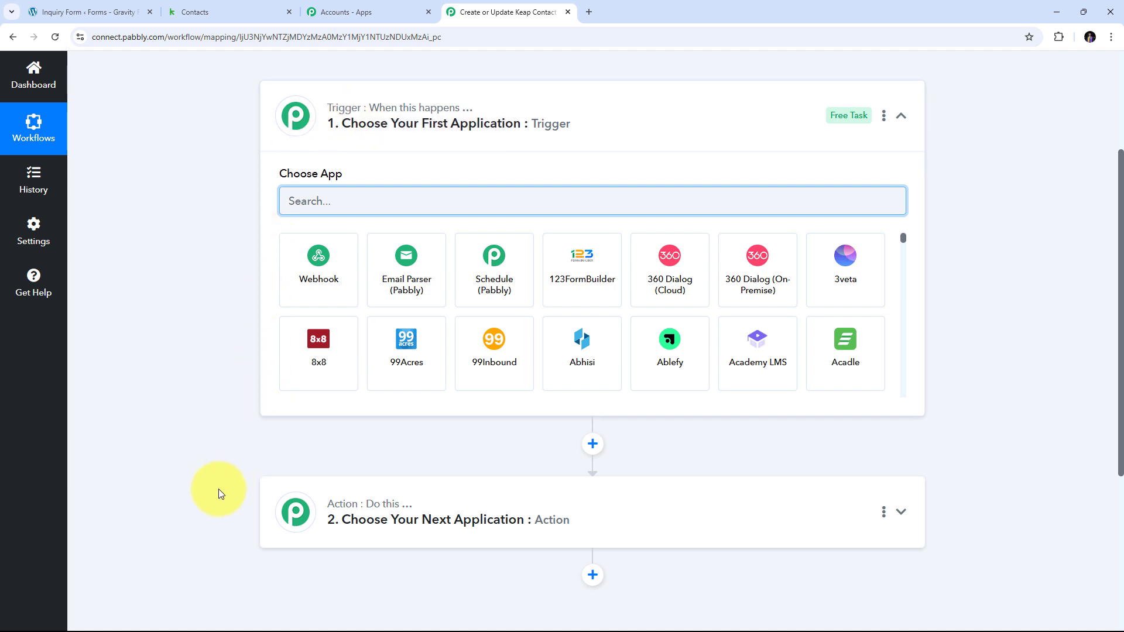
mouse_move(347, 508)
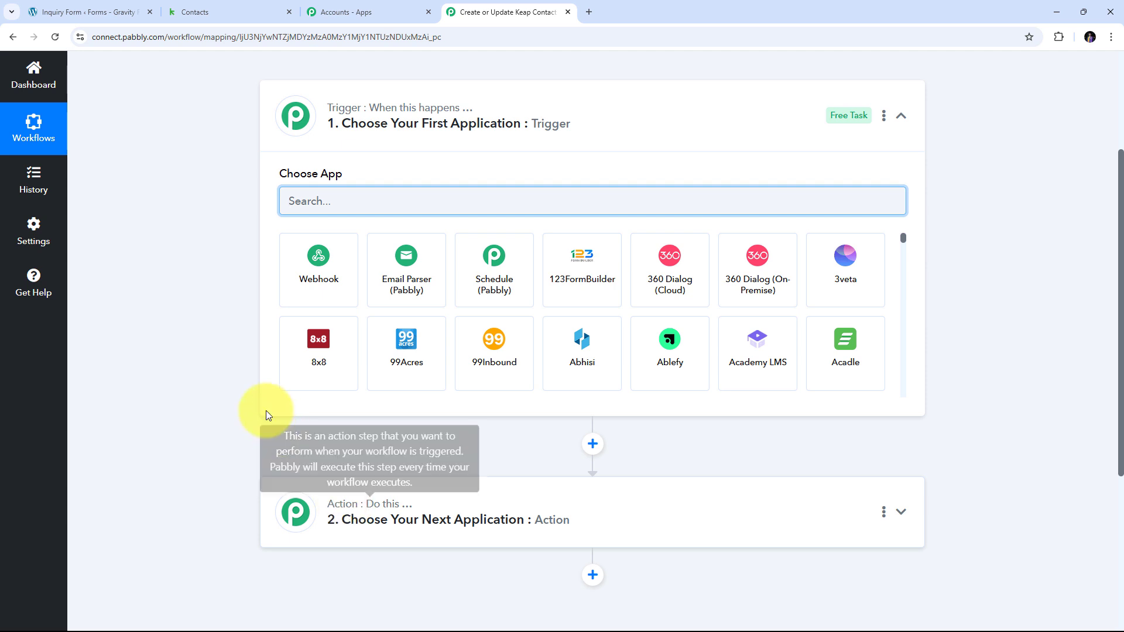
scroll(237, 203, up, 1)
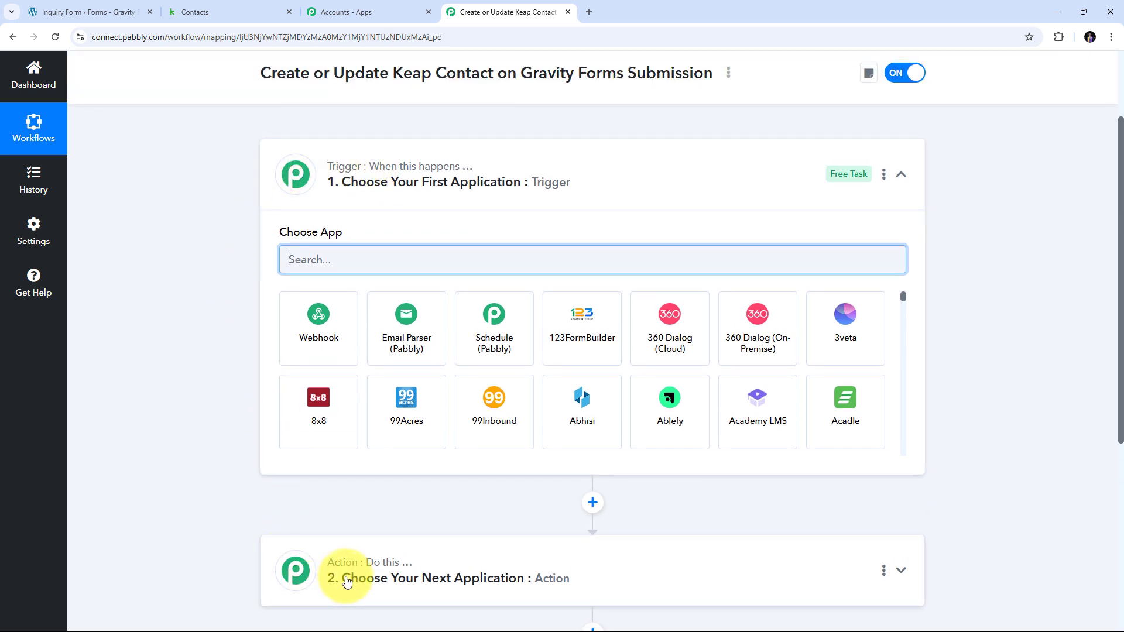
mouse_move(337, 563)
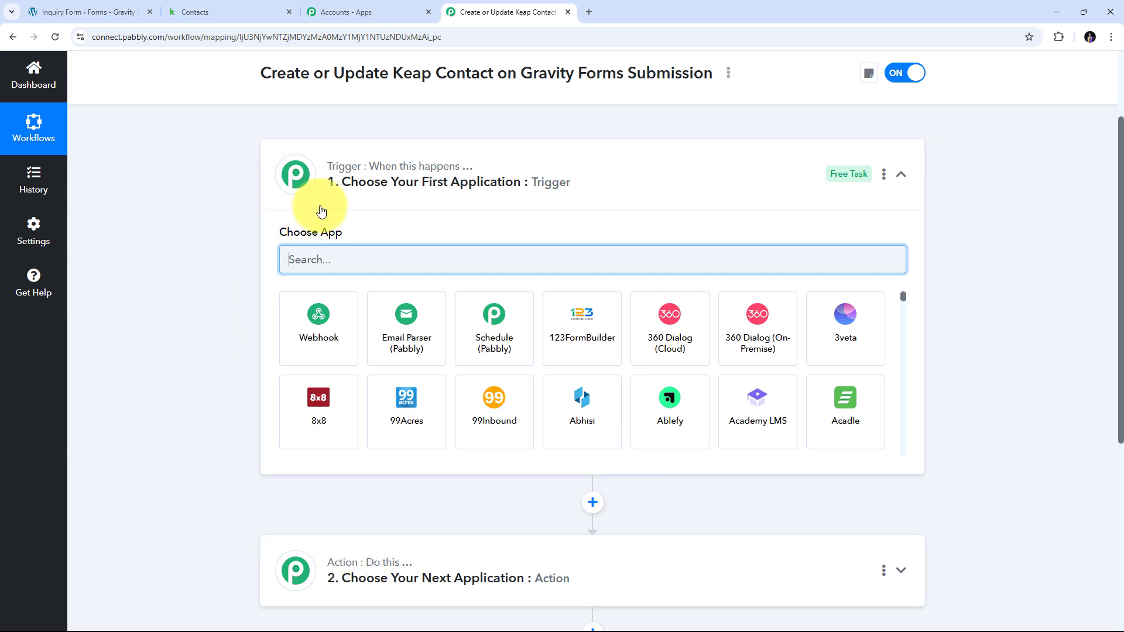
scroll(323, 210, down, 1)
scroll(345, 182, up, 1)
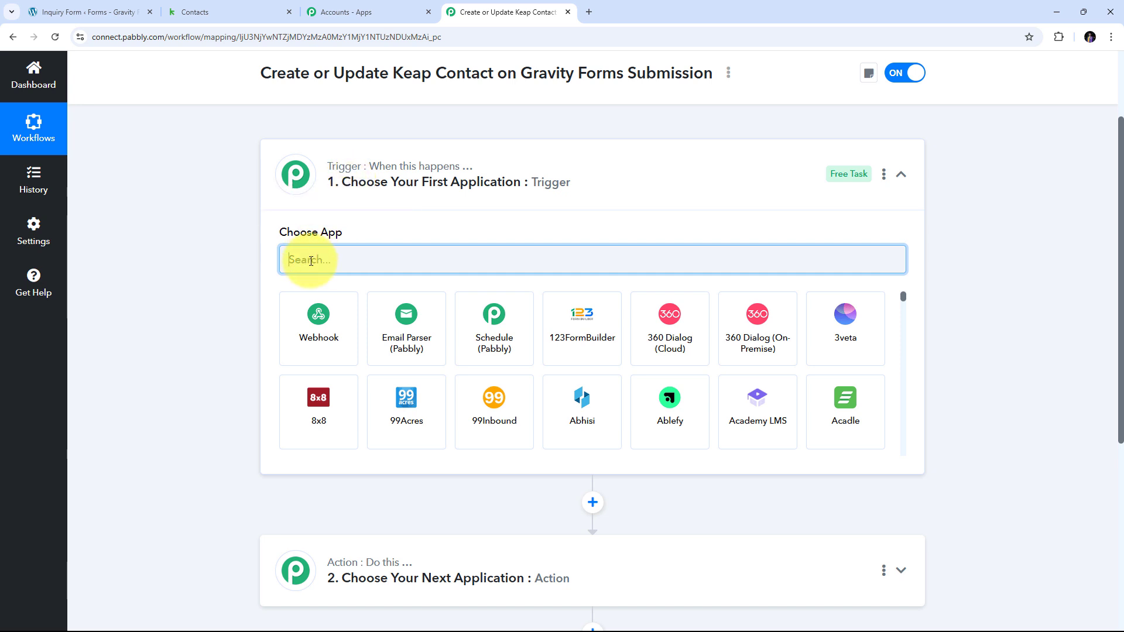
text(Grav)
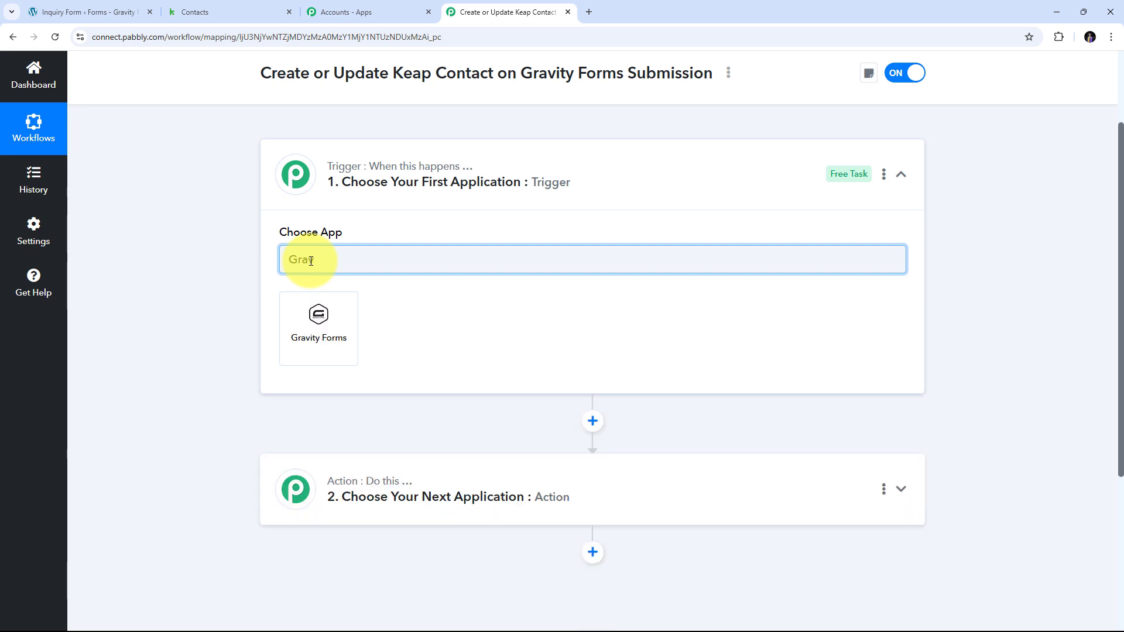
text(ity Forms)
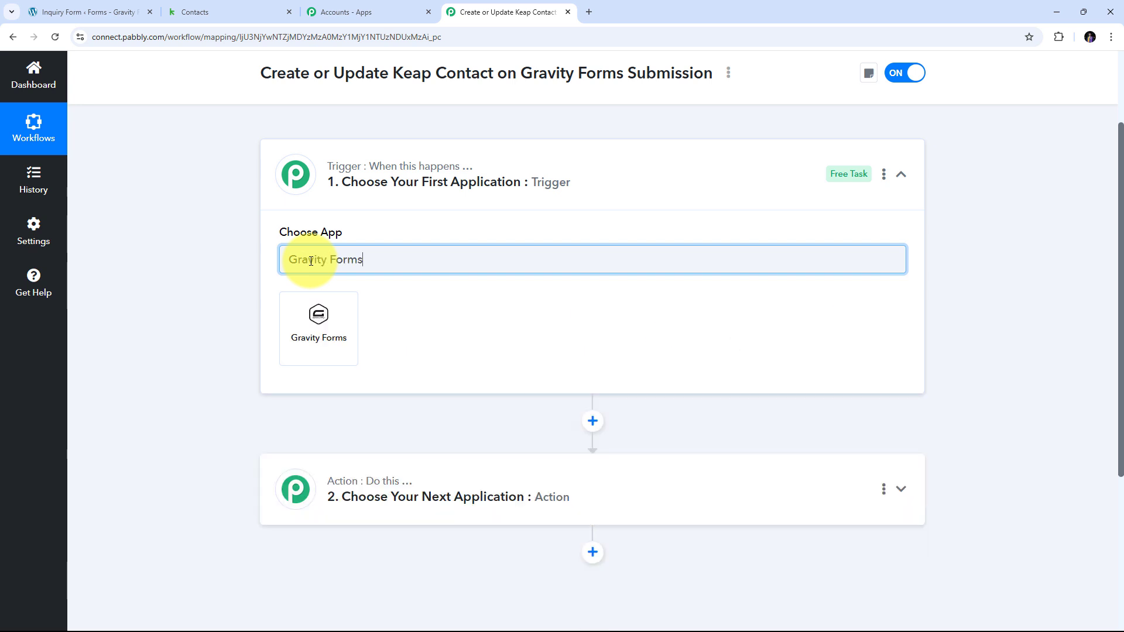
Set the trigger to Gravity Forms with the New Response event.
click(325, 329)
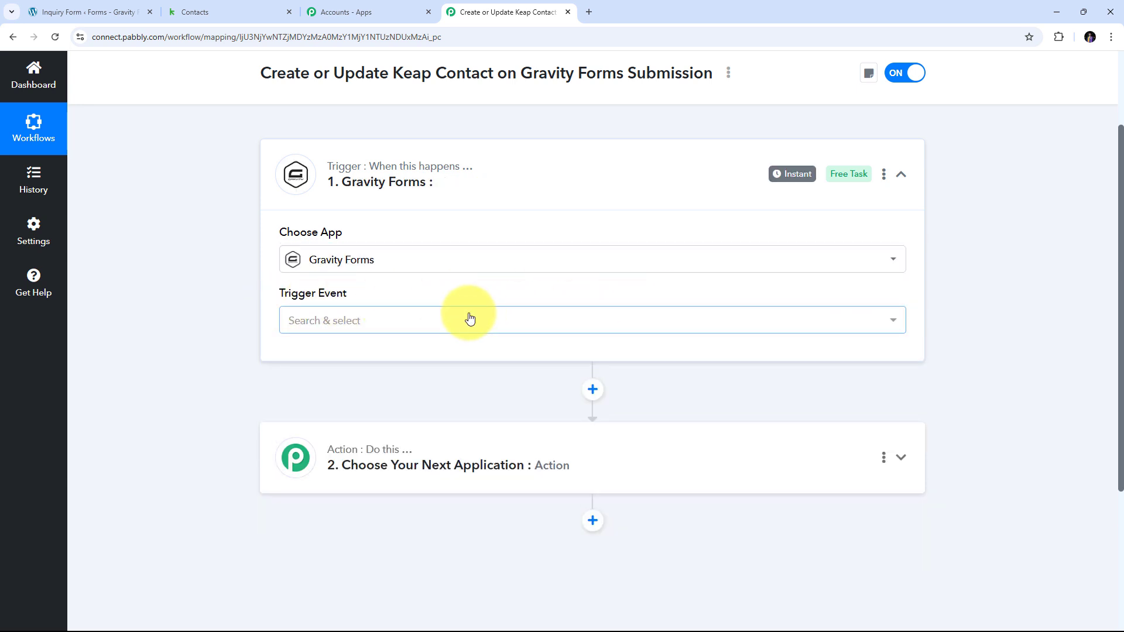
click(351, 325)
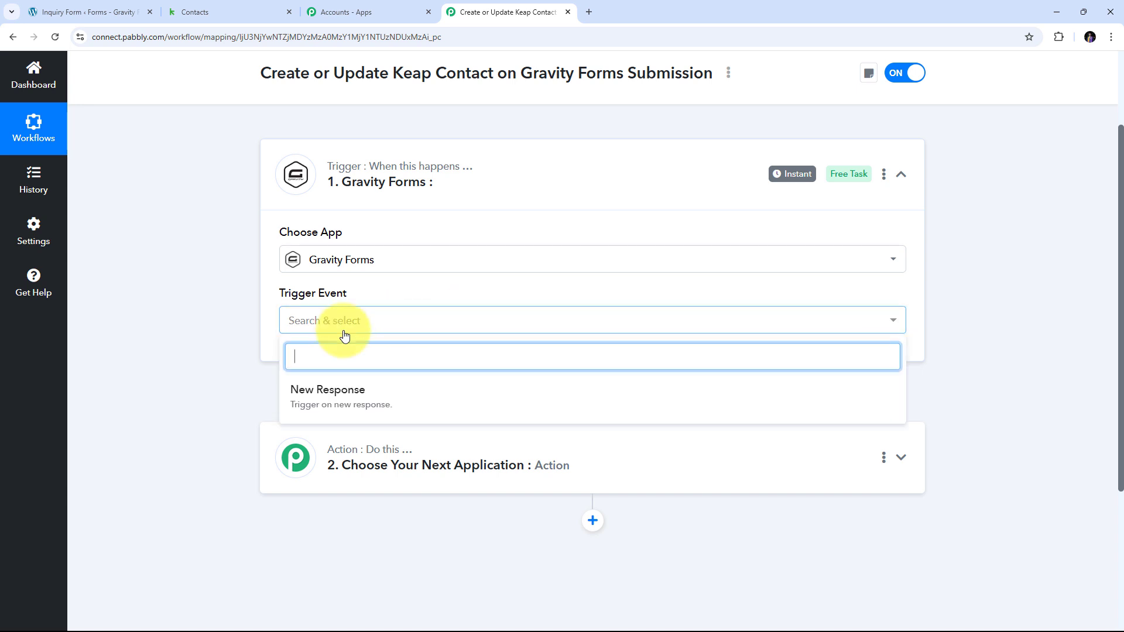
click(341, 403)
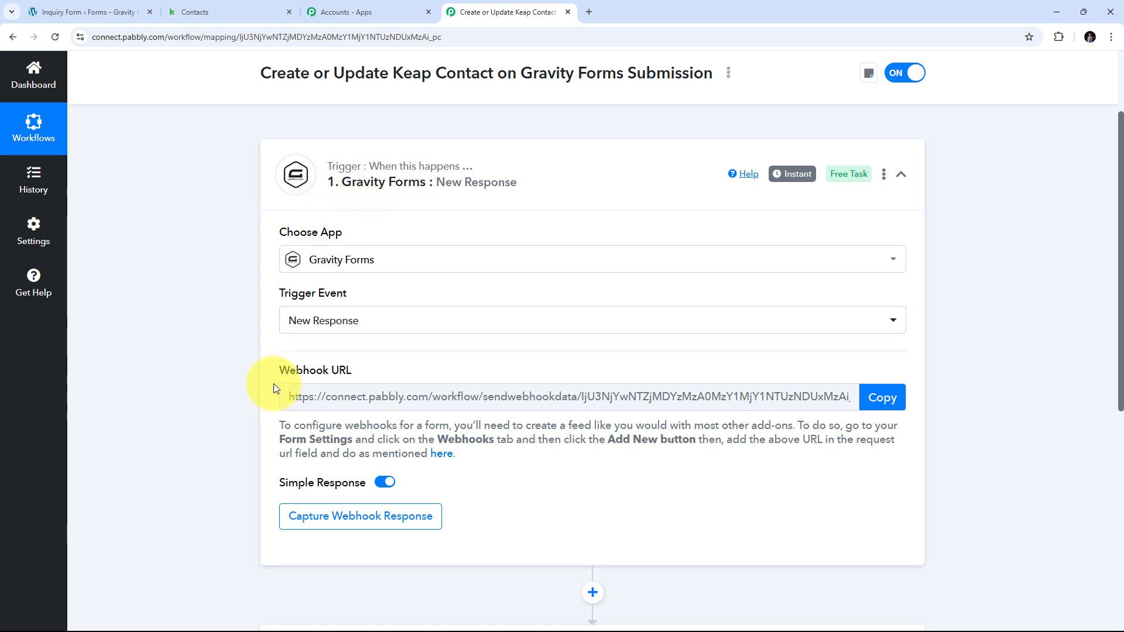
Copy the trigger's webhook URL so Pabbly waits for a test response.
drag(273, 386, 403, 375)
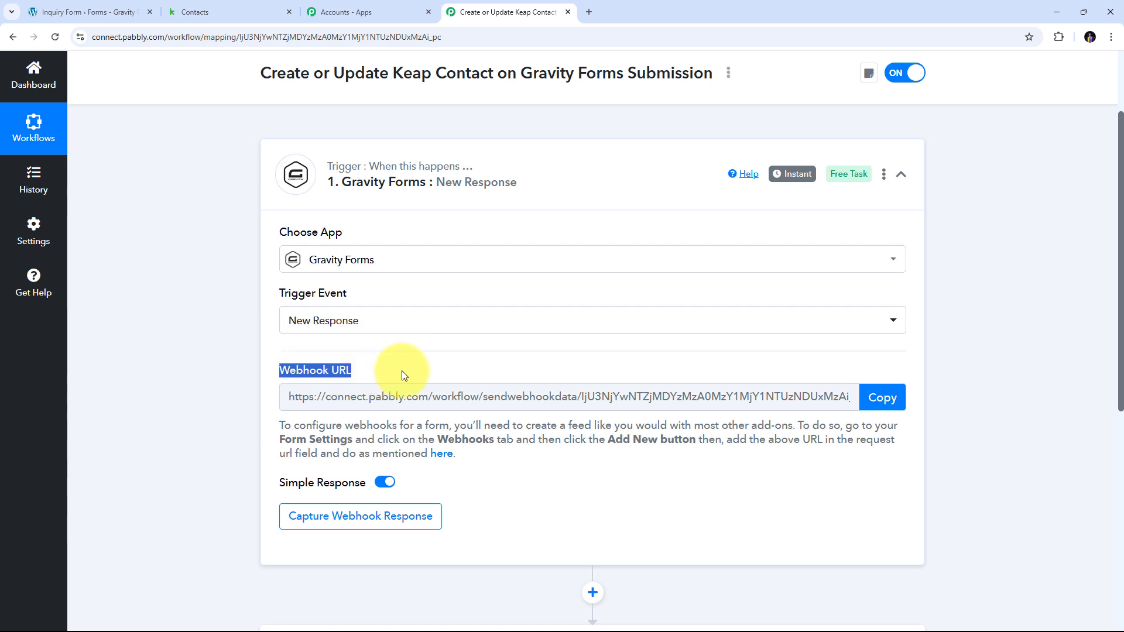
mouse_move(314, 373)
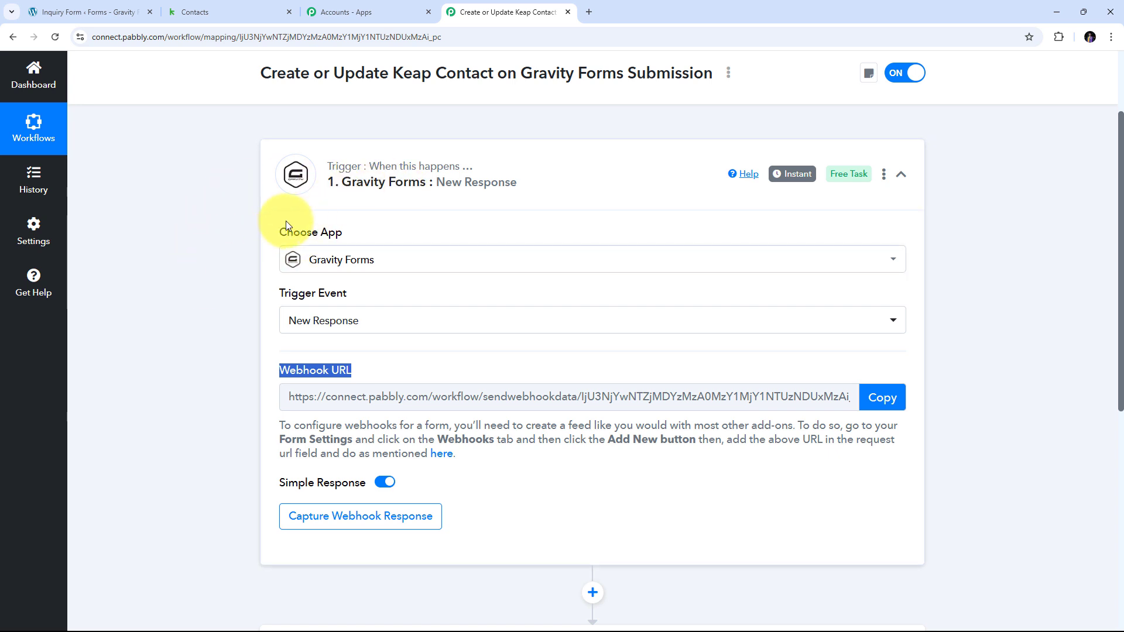
drag(273, 421, 545, 463)
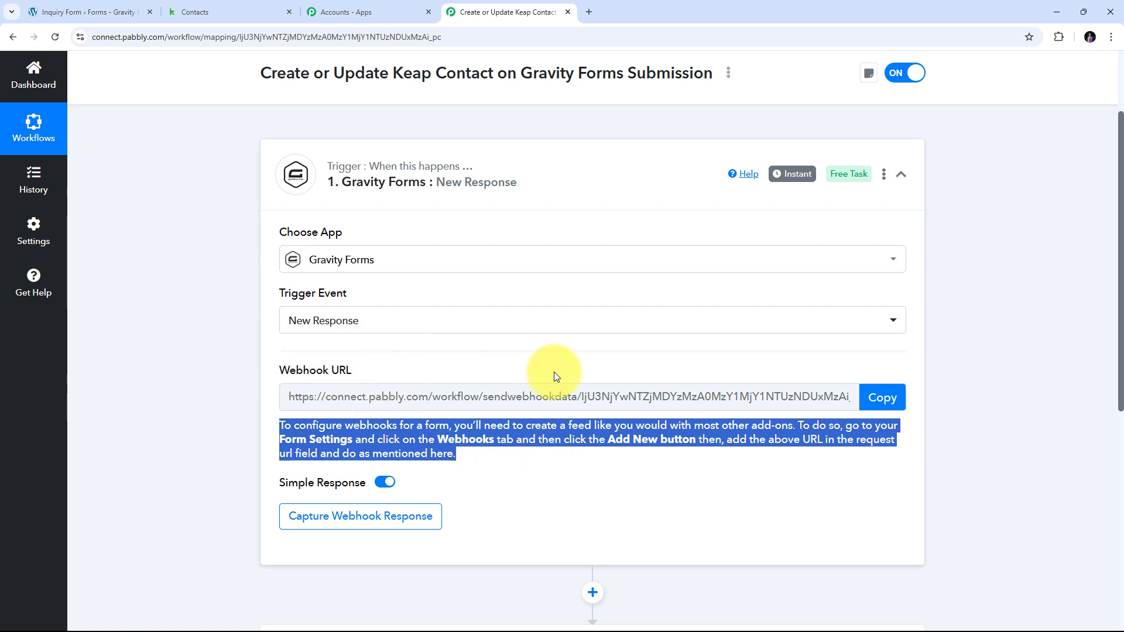
click(882, 397)
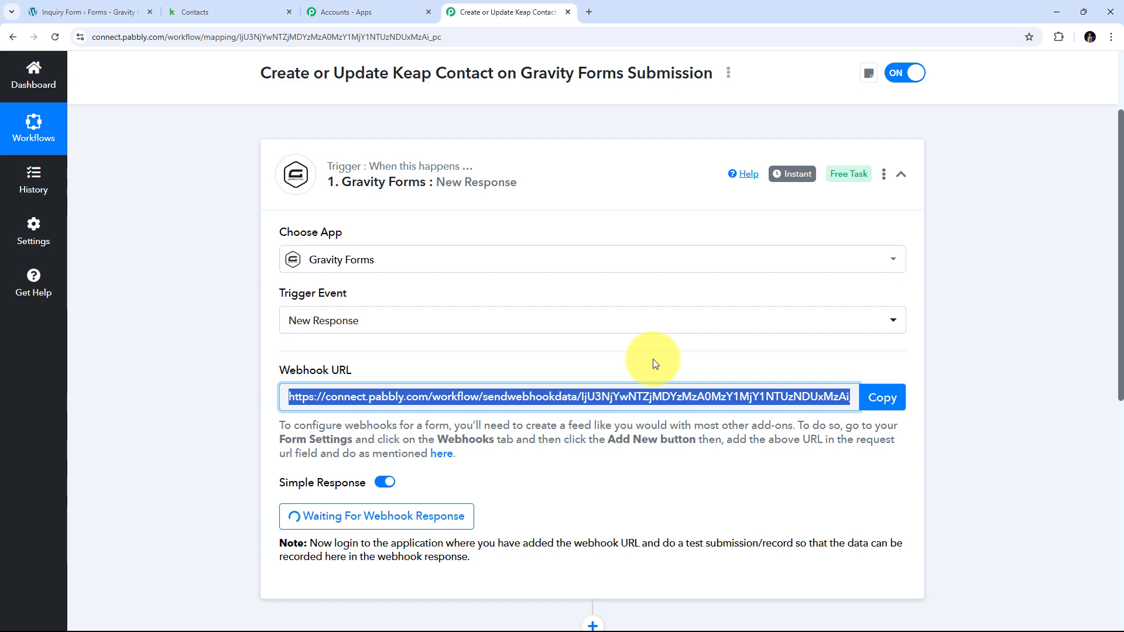
click(88, 12)
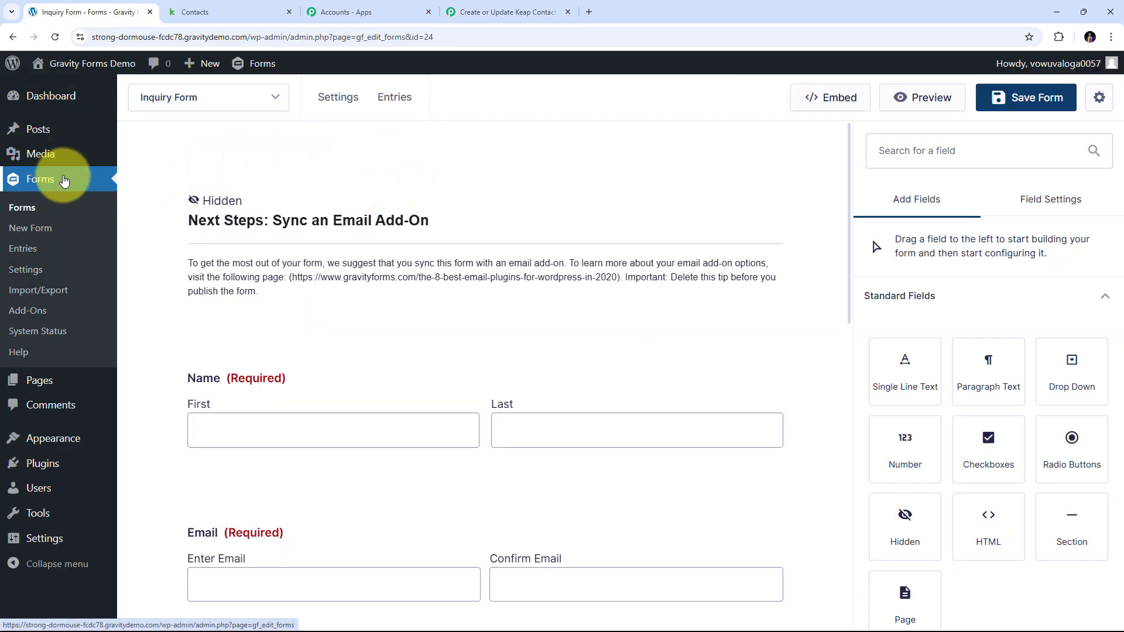
Scroll through the Inquiry Form's Name, Email, Phone, Address, property-type and Number fields.
mouse_move(420, 214)
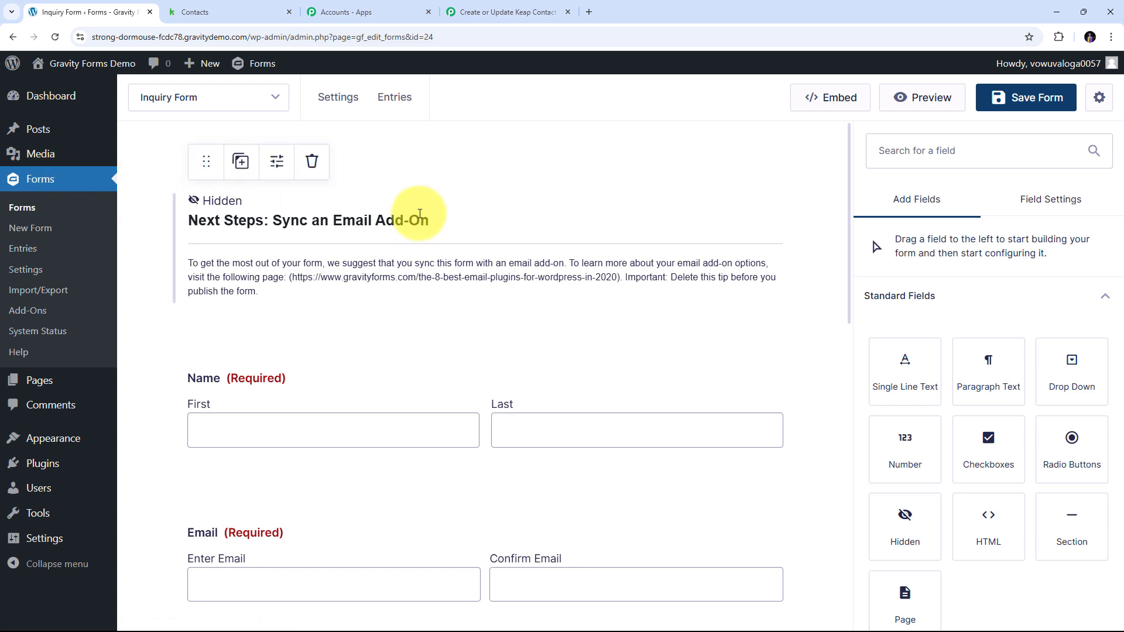
scroll(522, 175, down, 5)
scroll(522, 176, up, 5)
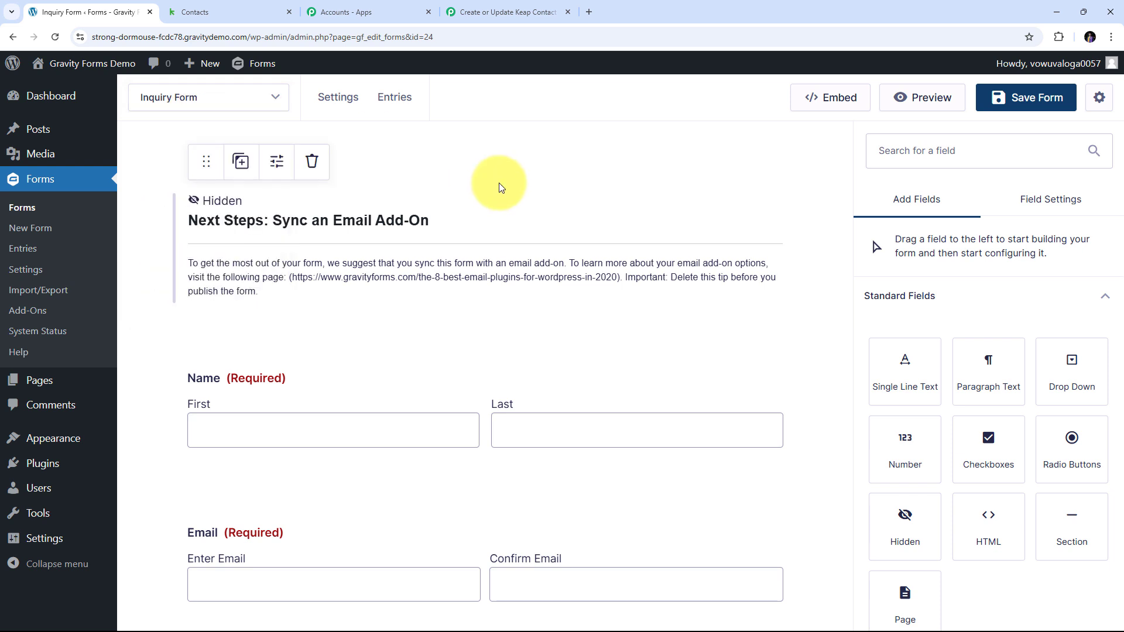
scroll(499, 185, down, 10)
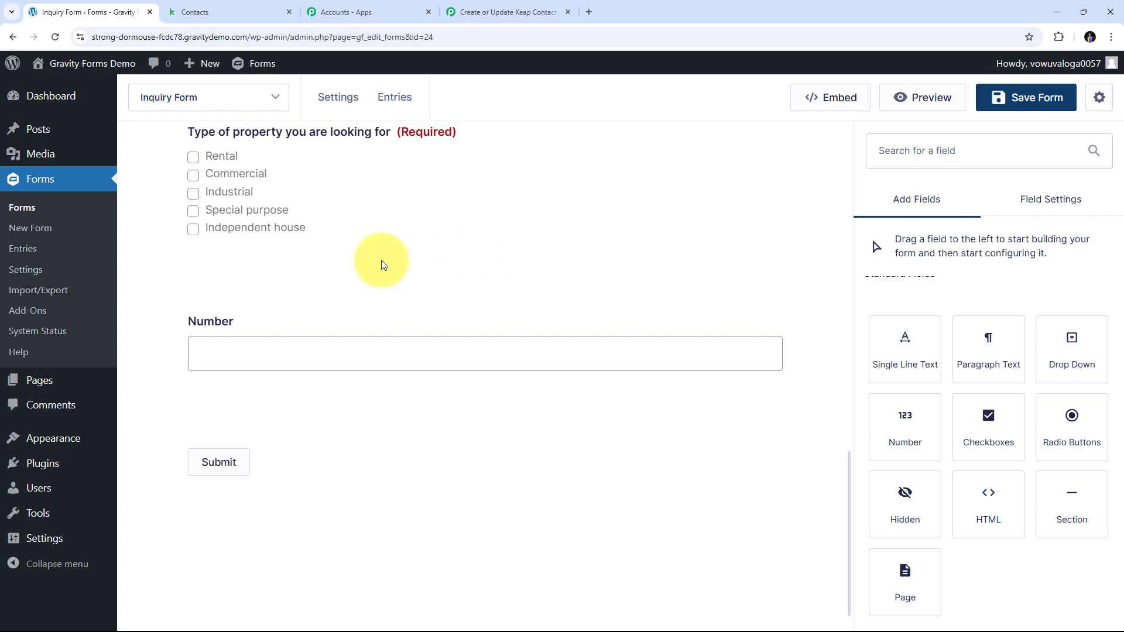
scroll(415, 277, up, 10)
scroll(415, 276, up, 5)
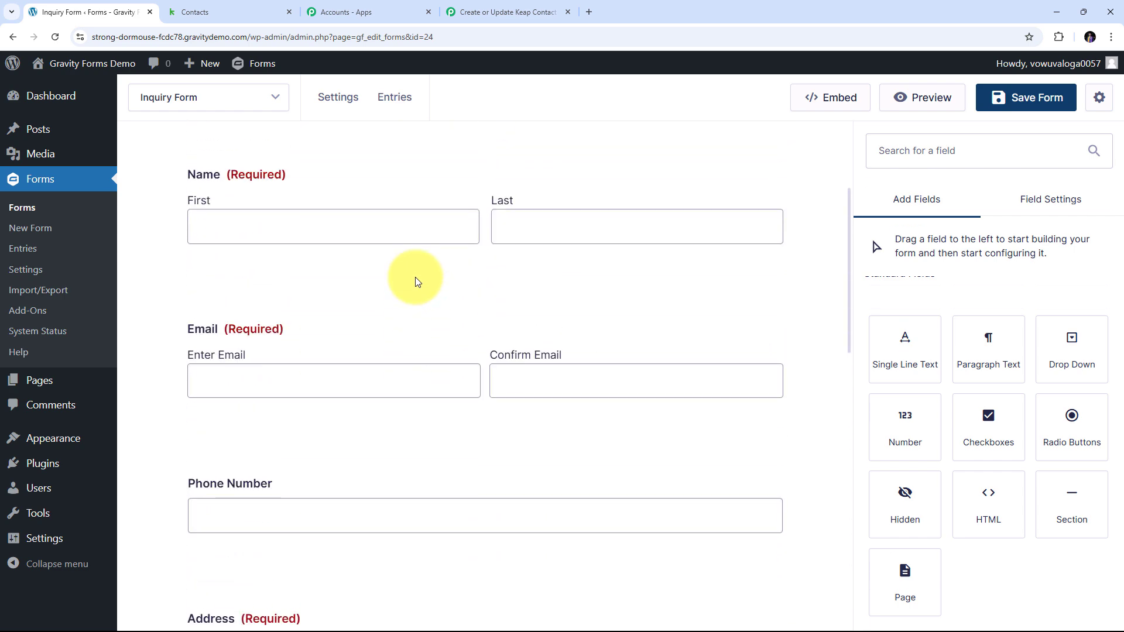
scroll(416, 276, down, 4)
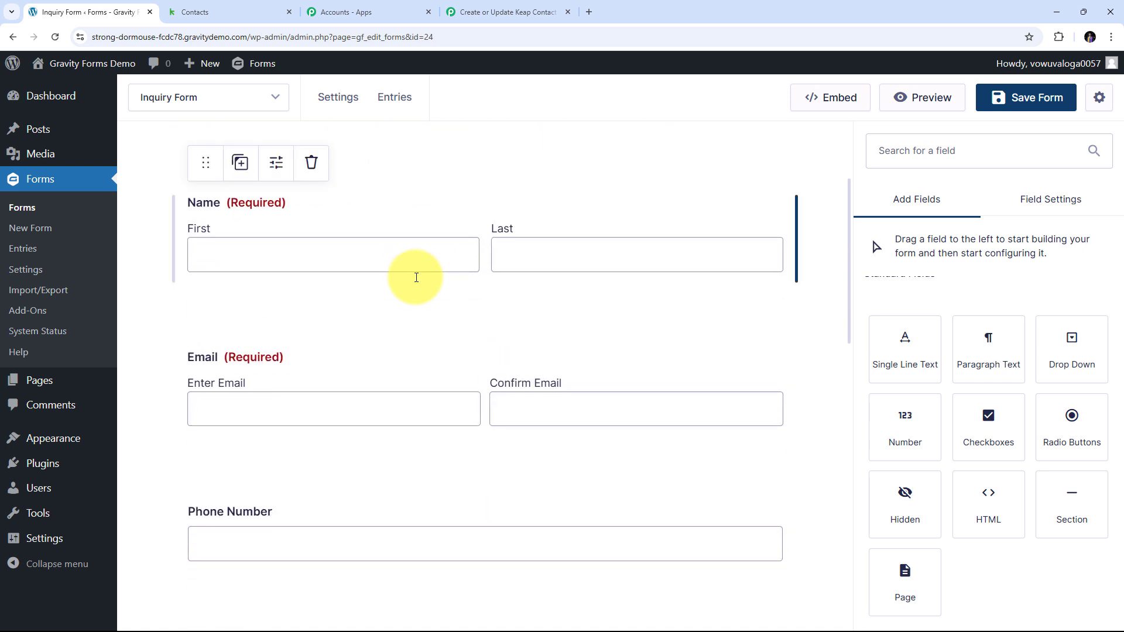
scroll(416, 276, down, 1)
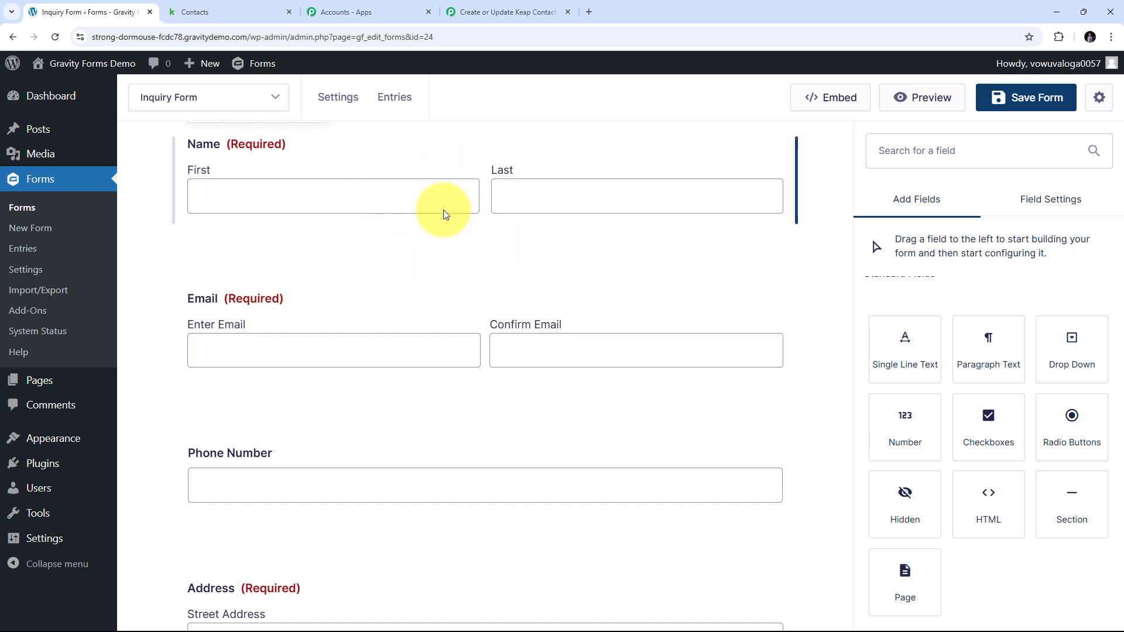
Open the Inquiry Form's Webhooks settings and start a new webhook feed.
mouse_move(332, 98)
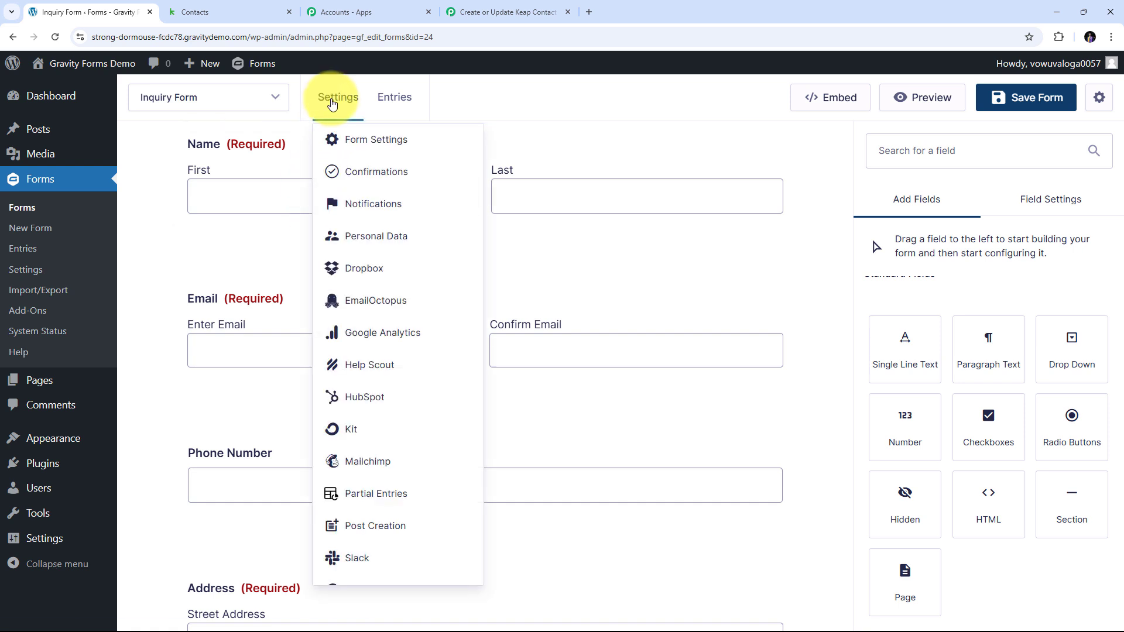
scroll(364, 244, down, 3)
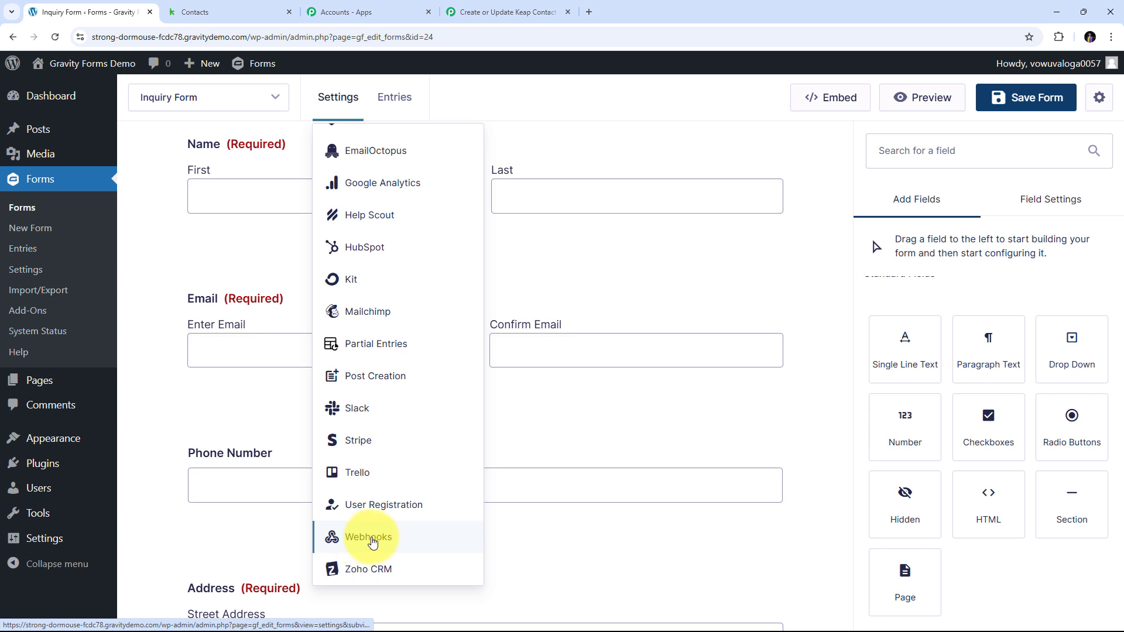
click(372, 542)
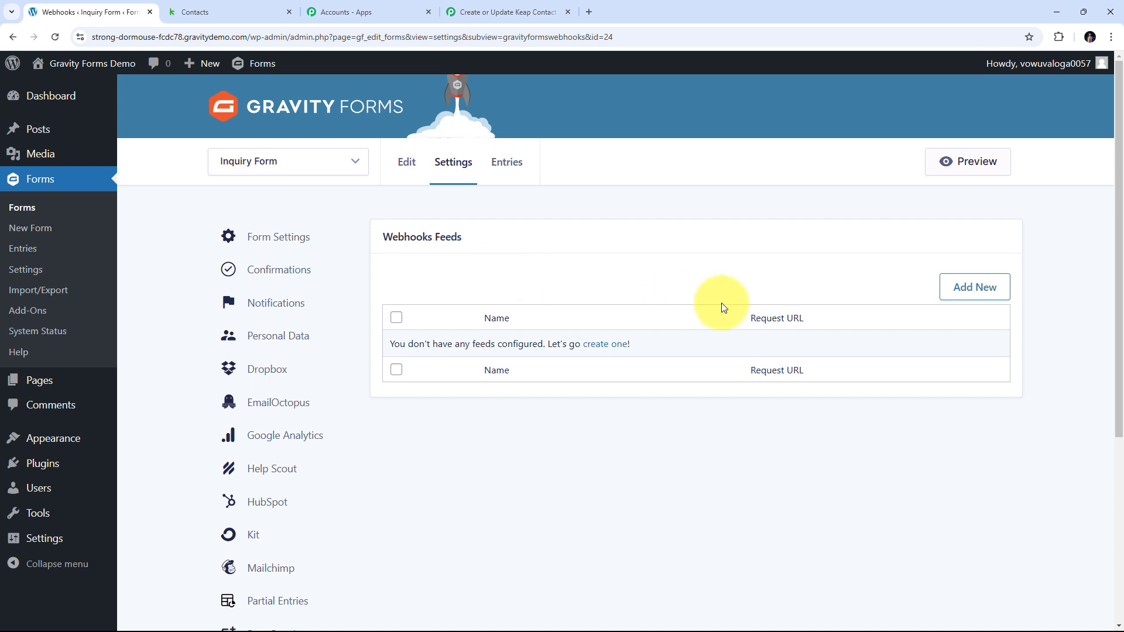
click(942, 293)
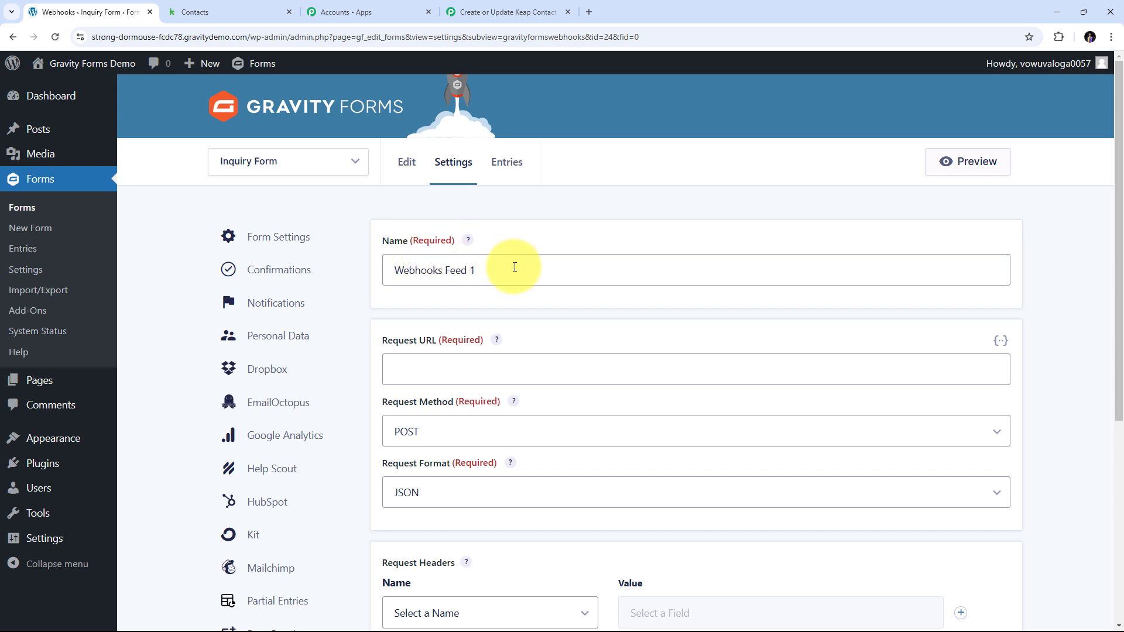
Name the feed 'Keap Contacts' and paste the Pabbly webhook URL as its Request URL.
drag(545, 270, 384, 273)
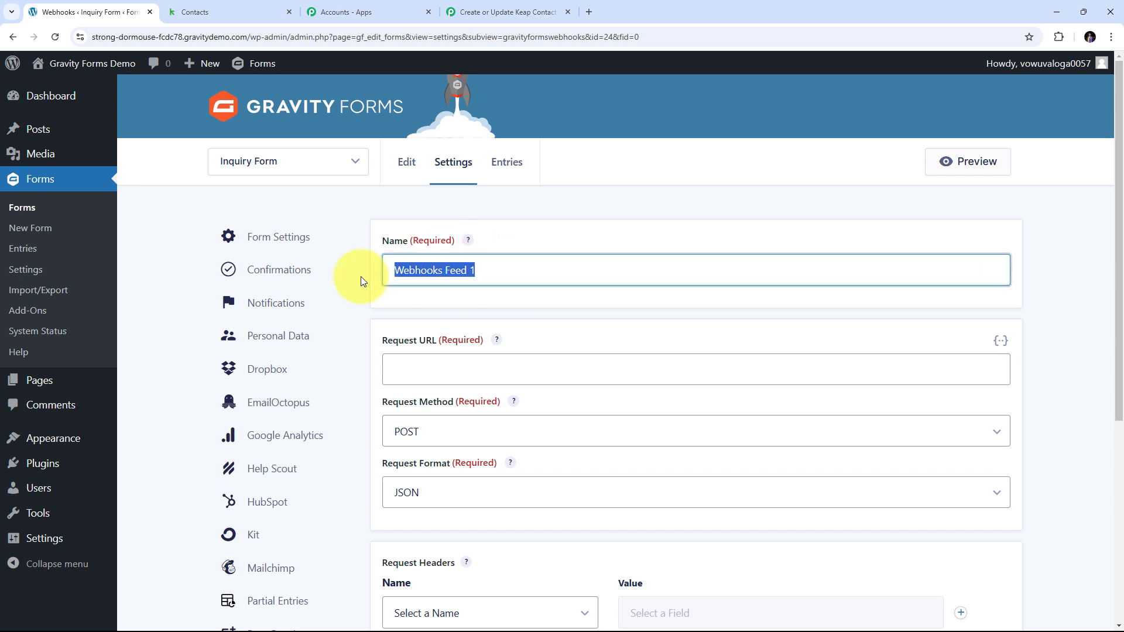
key(BackSpace)
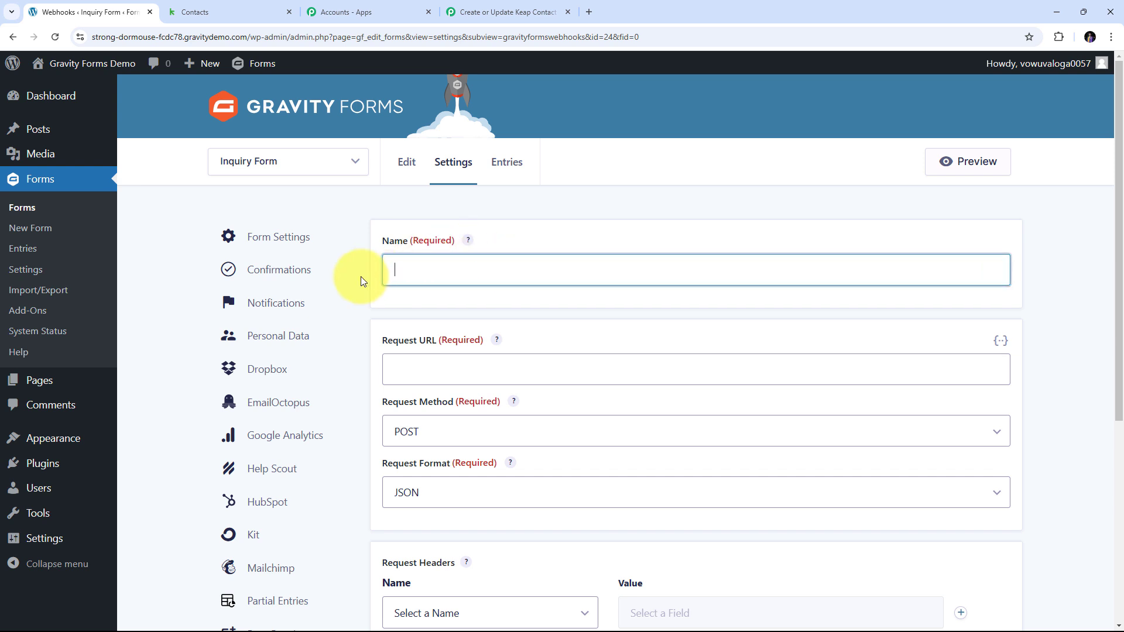
text(Keap Contacts)
scroll(476, 259, down, 1)
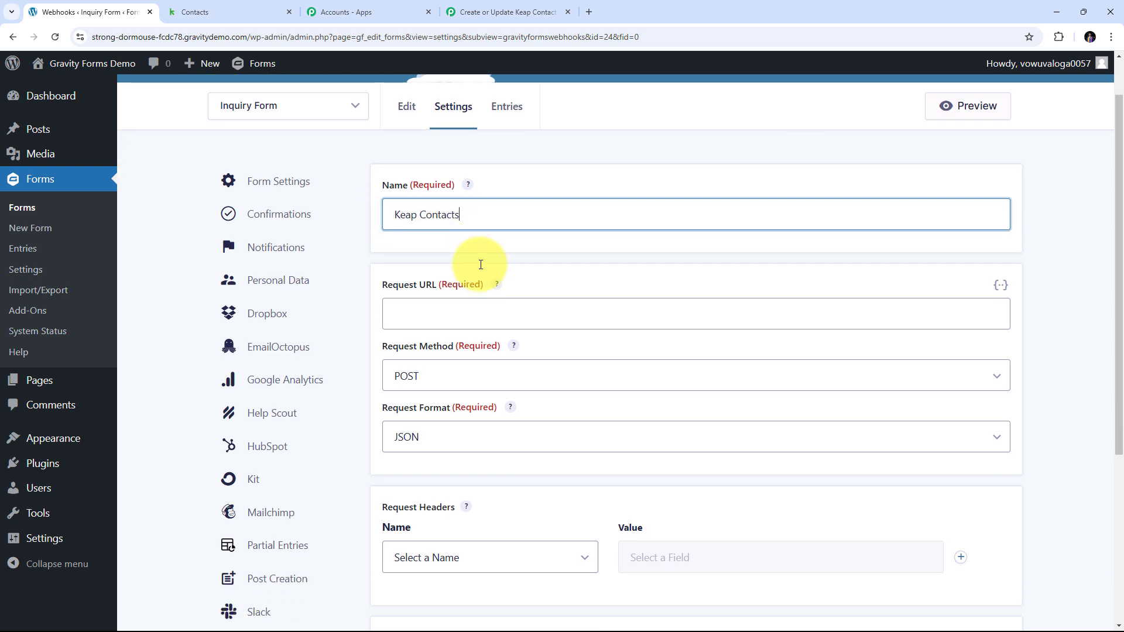
click(410, 313)
right_click(410, 313)
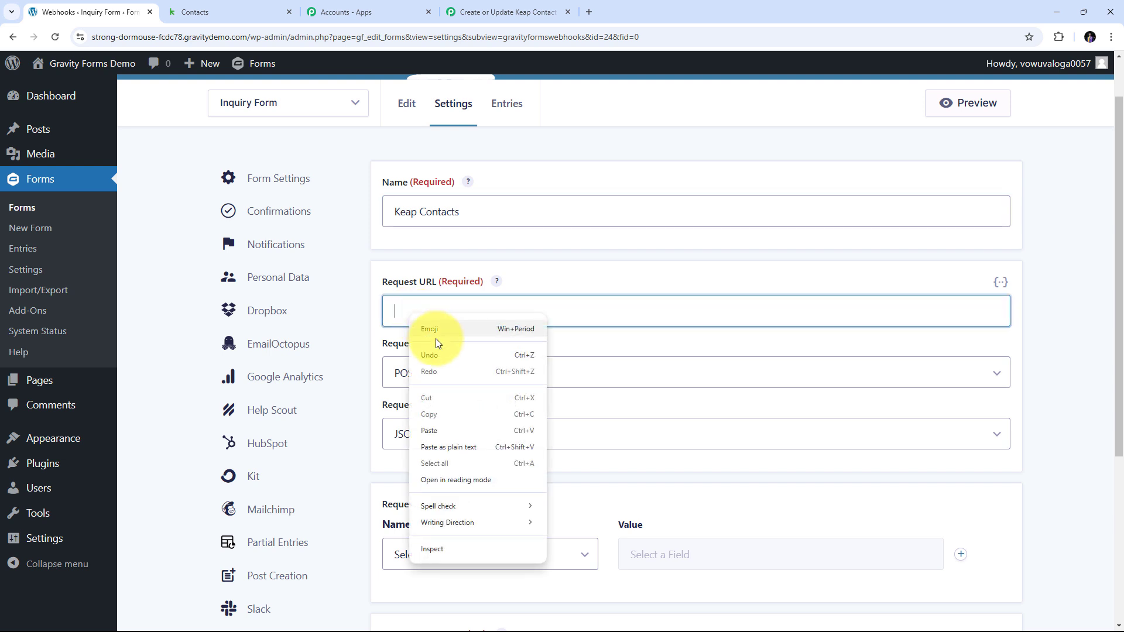
click(438, 427)
Save the Keap Contacts webhook feed settings, posting JSON to Pabbly.
scroll(522, 322, down, 1)
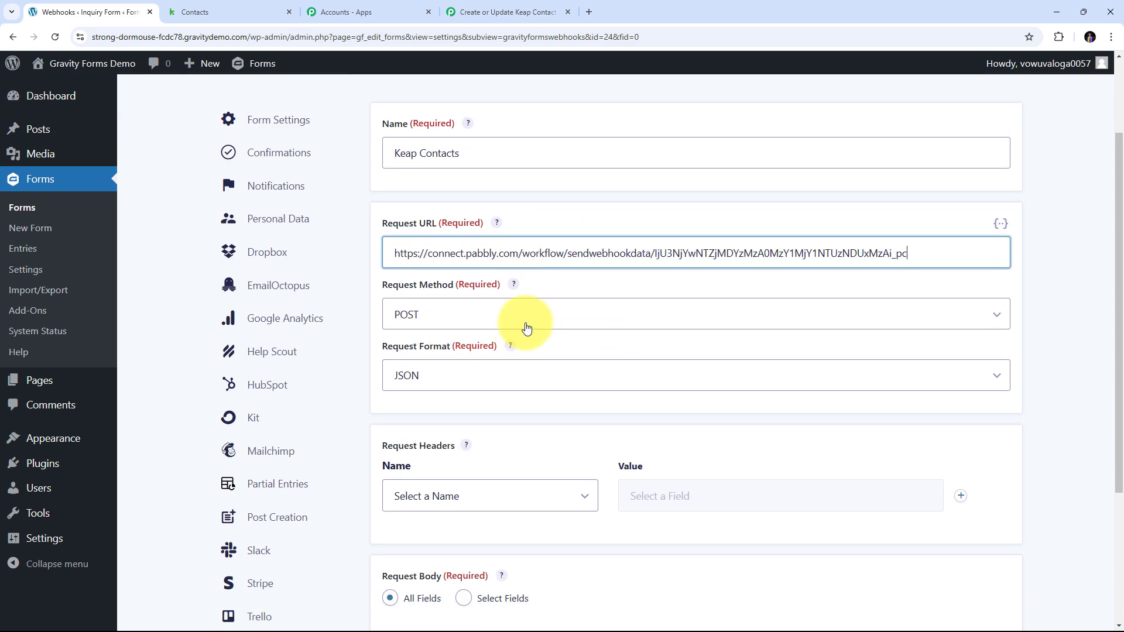
scroll(510, 311, up, 2)
scroll(581, 291, down, 2)
scroll(581, 291, down, 4)
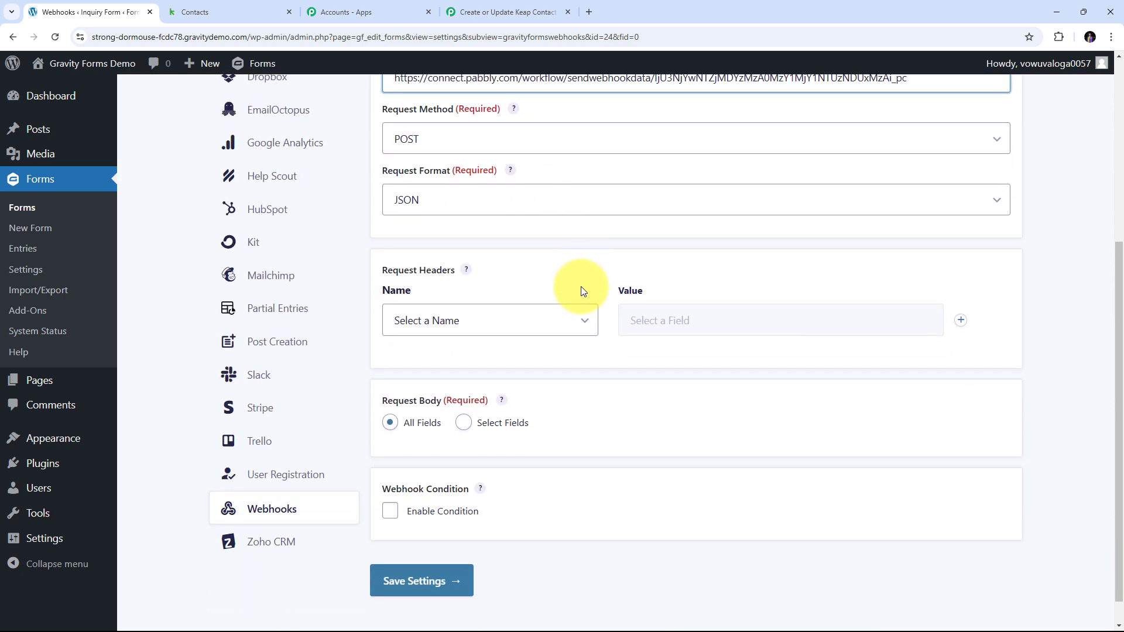
scroll(436, 308, up, 3)
scroll(590, 258, up, 2)
scroll(594, 283, down, 6)
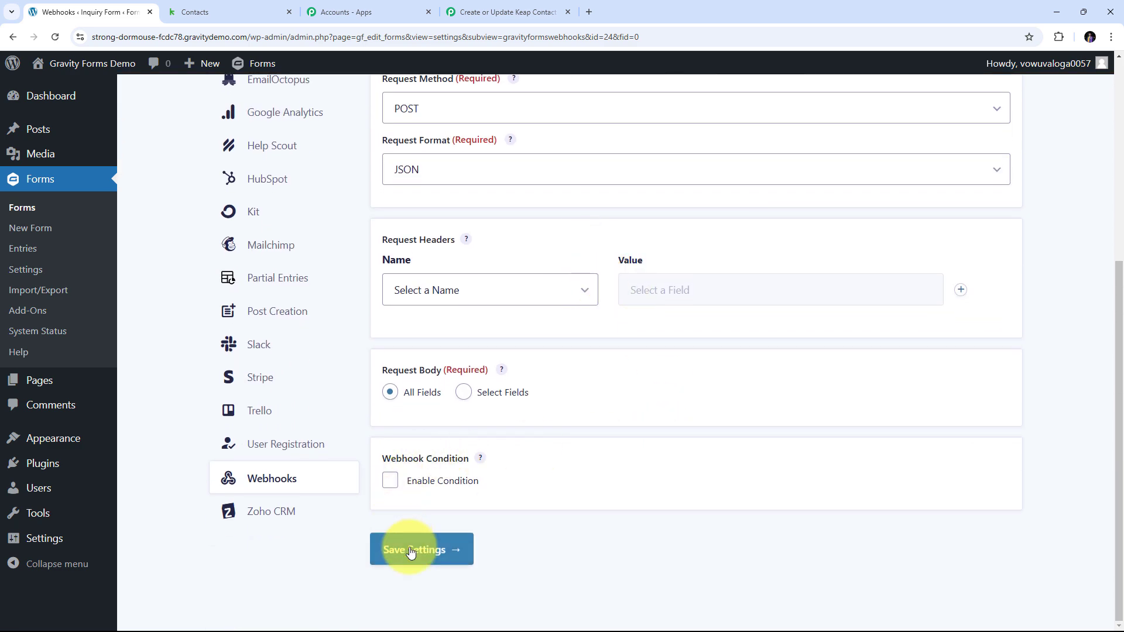
click(428, 552)
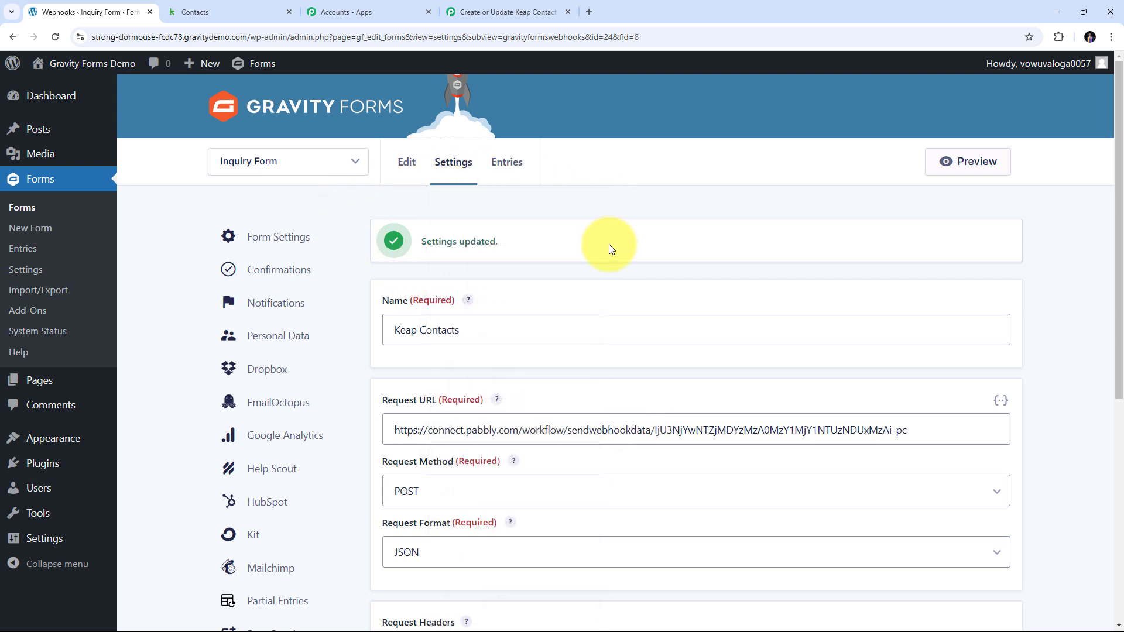
scroll(548, 313, down, 1)
scroll(548, 313, up, 1)
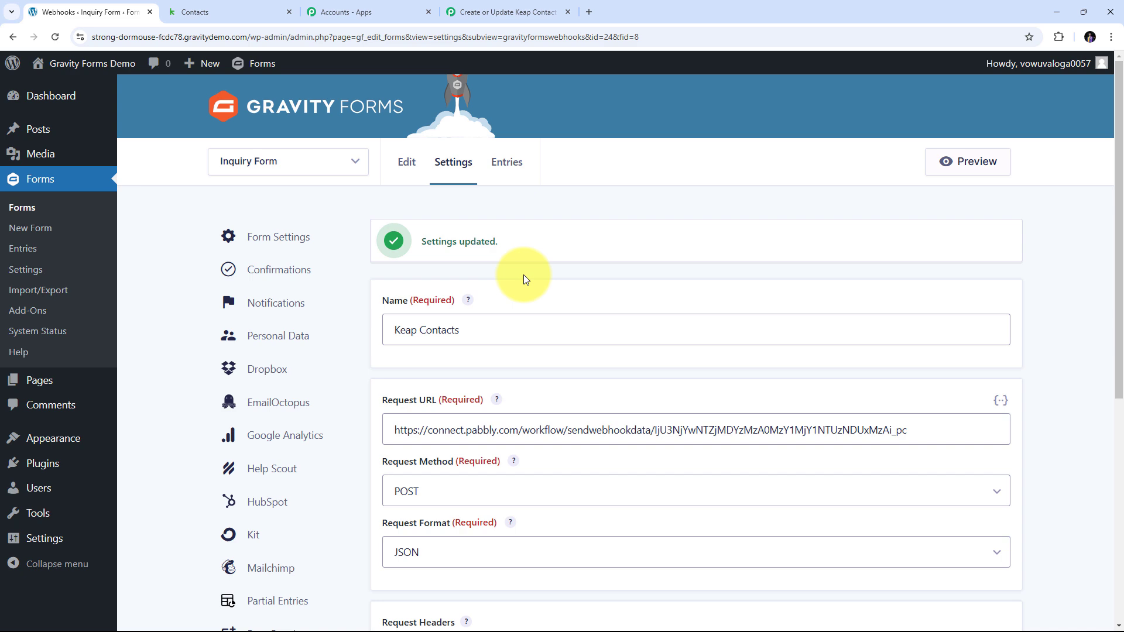
click(491, 7)
Confirm Pabbly's trigger still awaits a webhook response, then go back to the Gravity Forms webhook feed.
scroll(647, 318, down, 3)
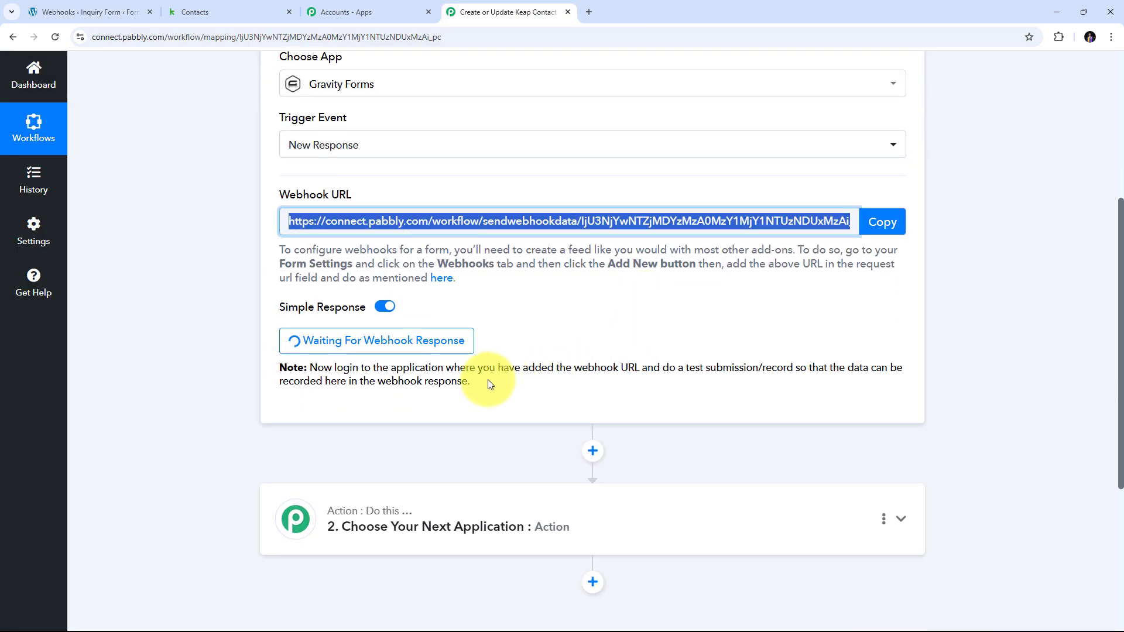
click(235, 341)
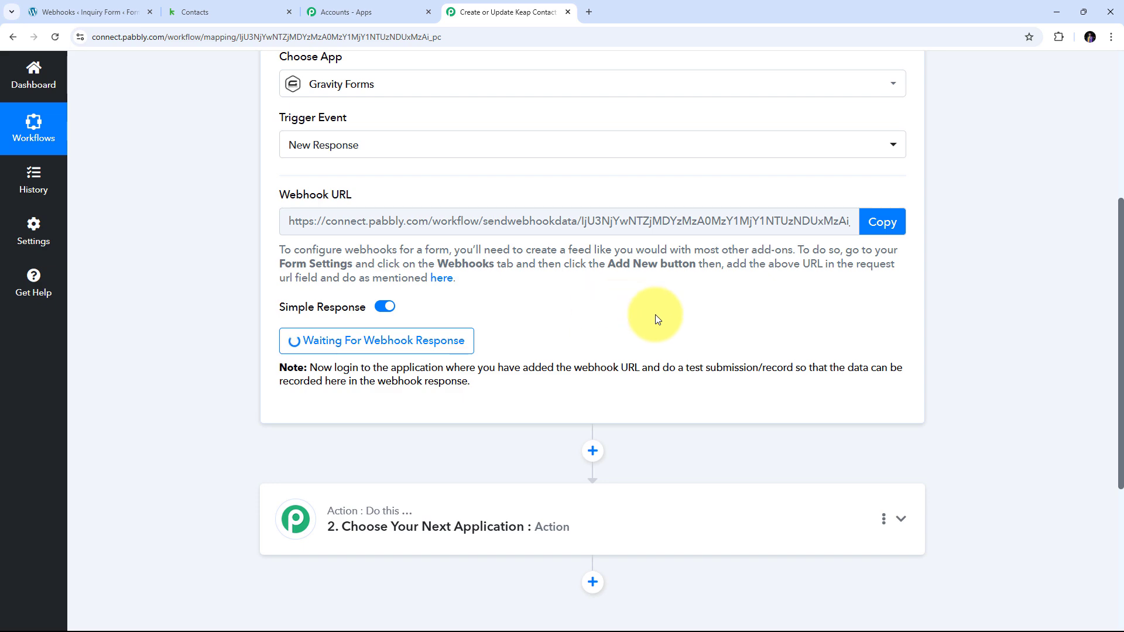
click(86, 8)
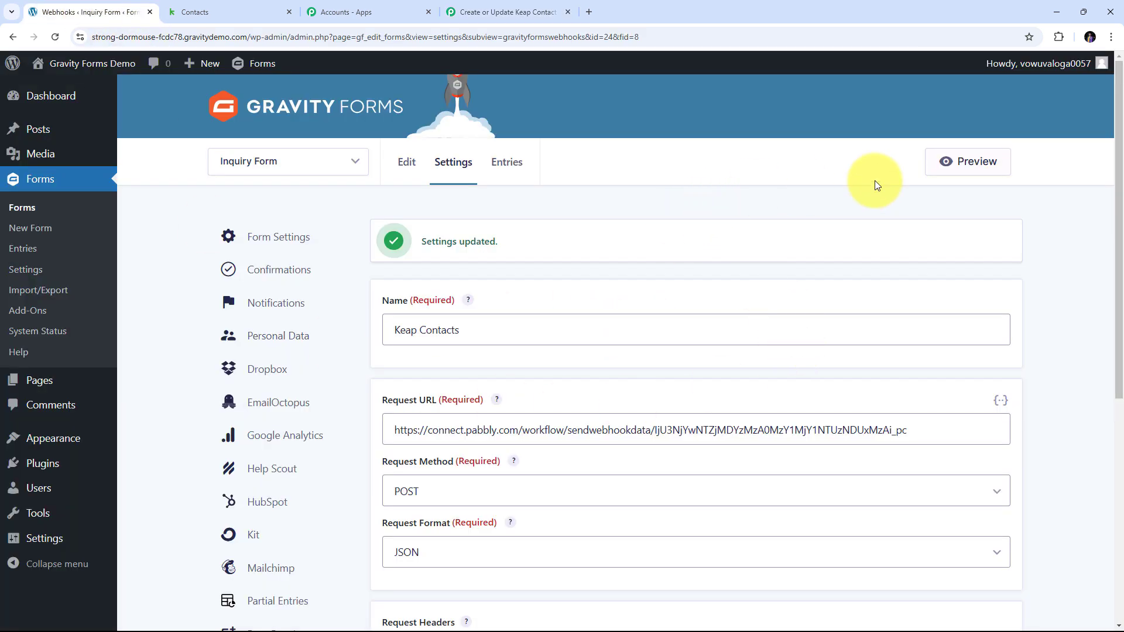
Open a preview of the Inquiry Form.
click(976, 166)
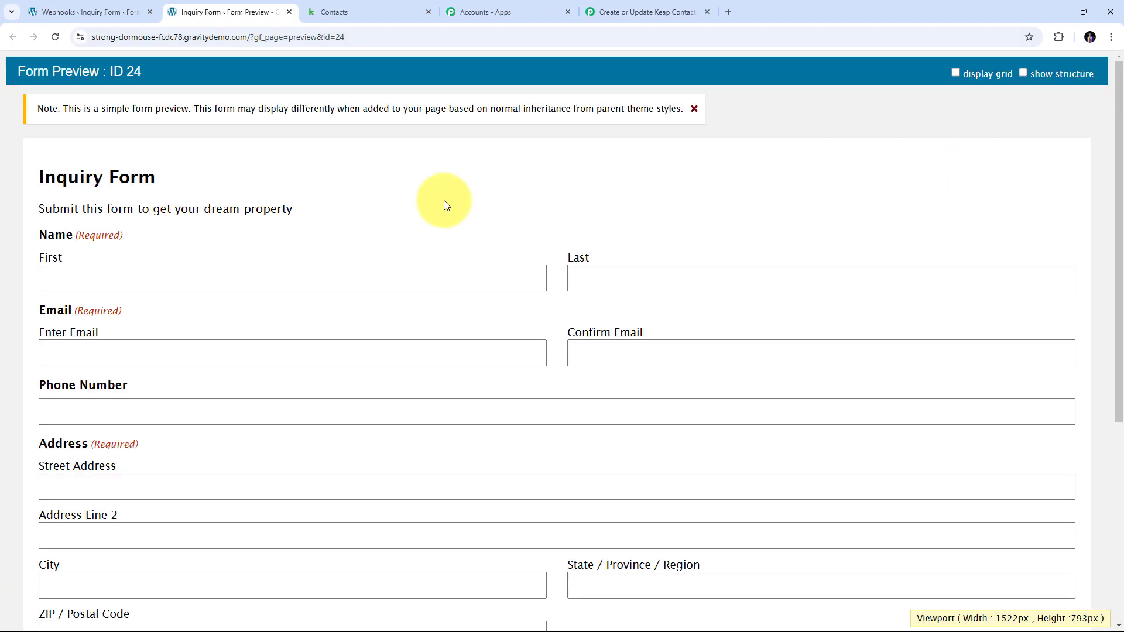
scroll(527, 183, down, 5)
scroll(421, 213, up, 5)
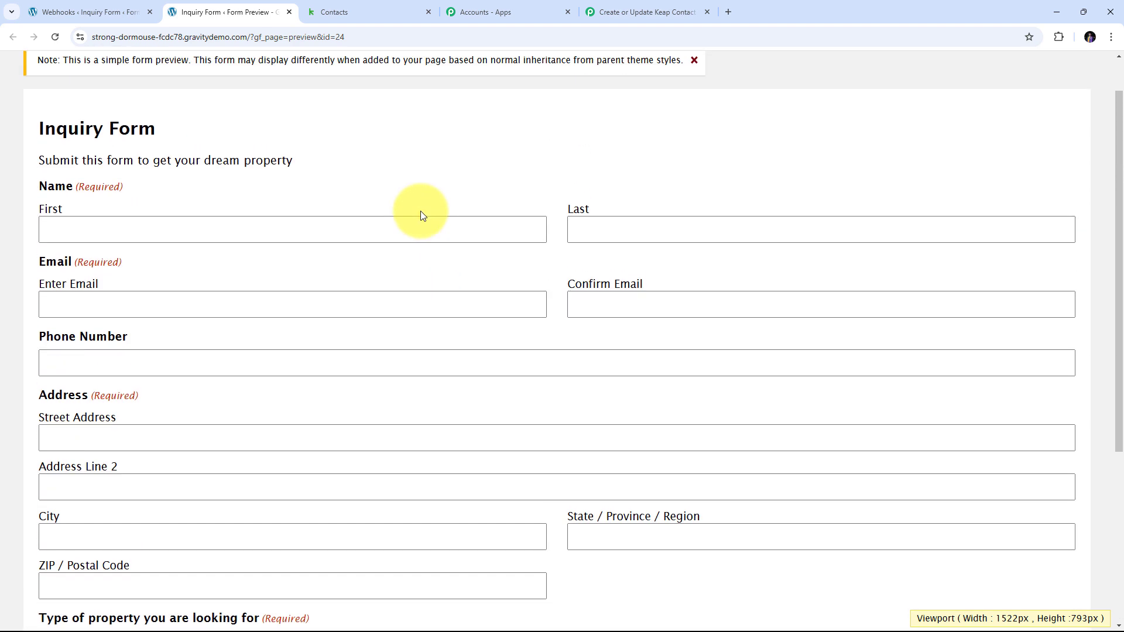
scroll(423, 216, up, 1)
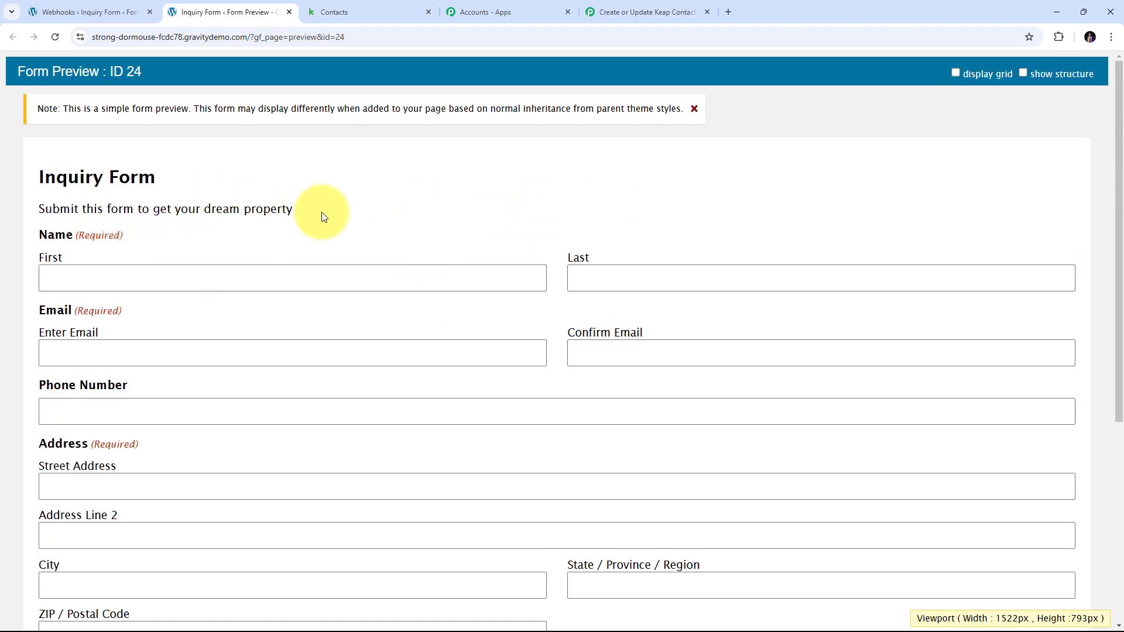
scroll(321, 213, down, 1)
Enter the test contact's first name, last name, email and matching confirmation email.
click(91, 224)
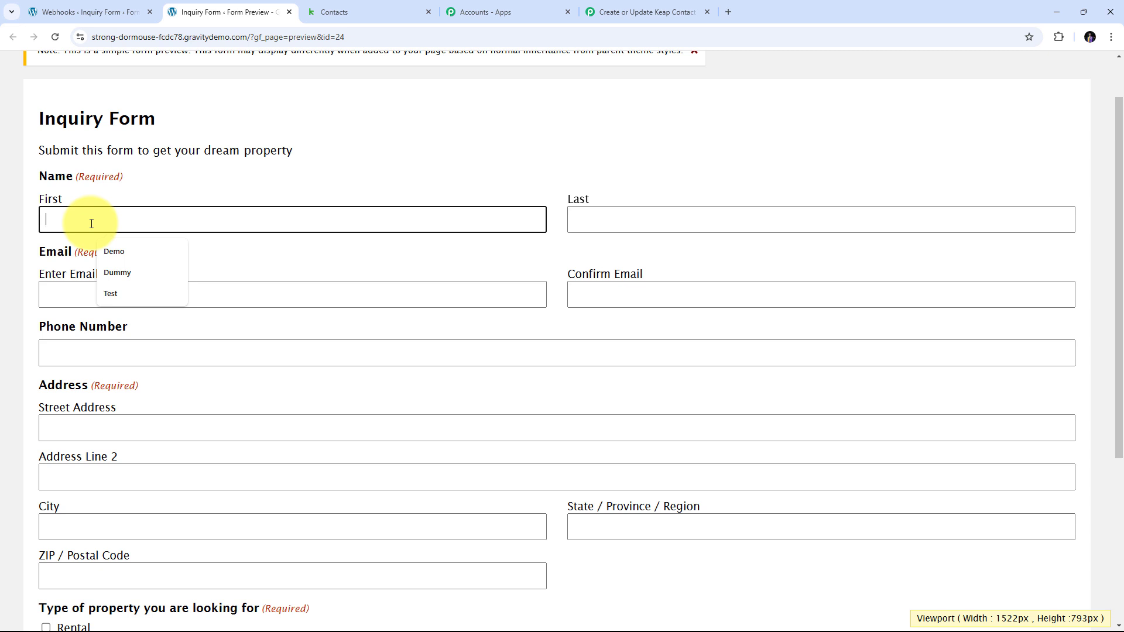
key(Tab)
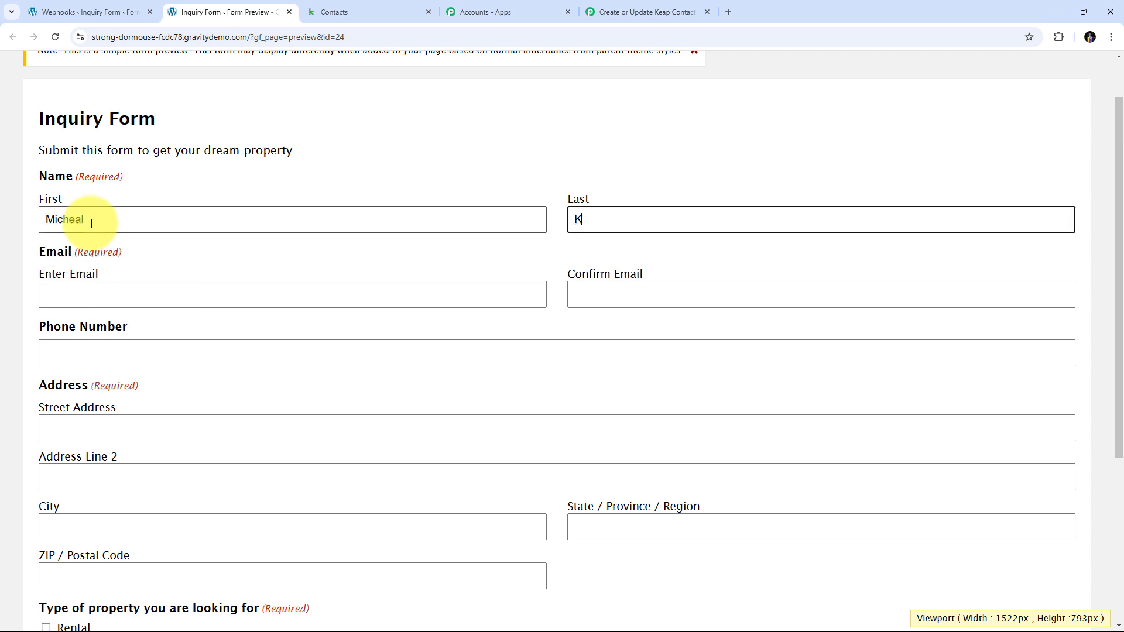
key(Tab)
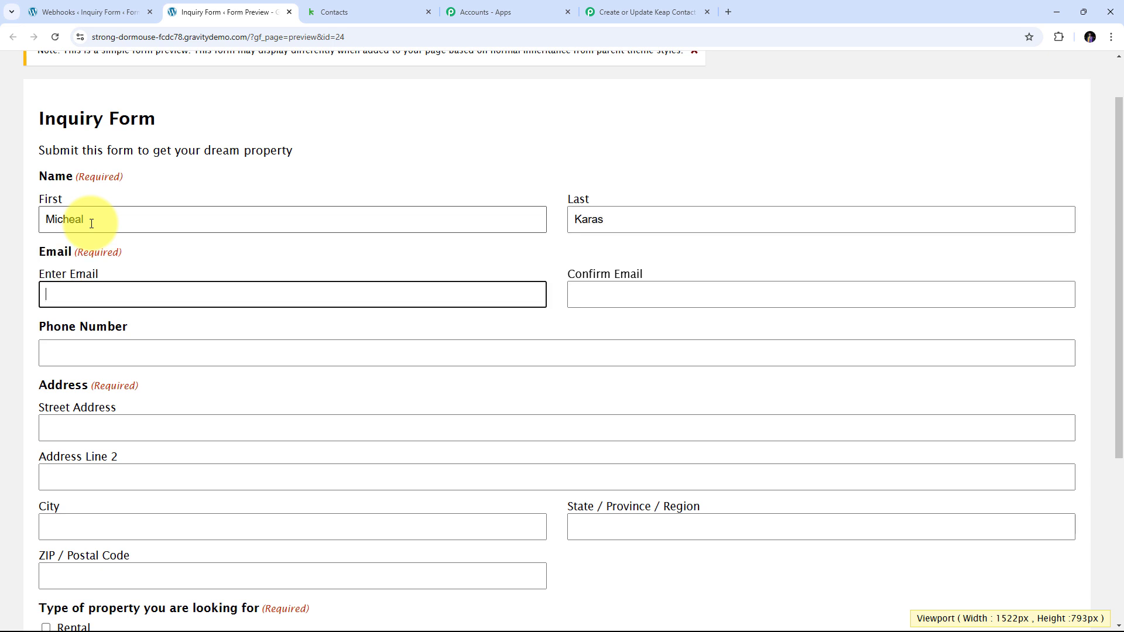
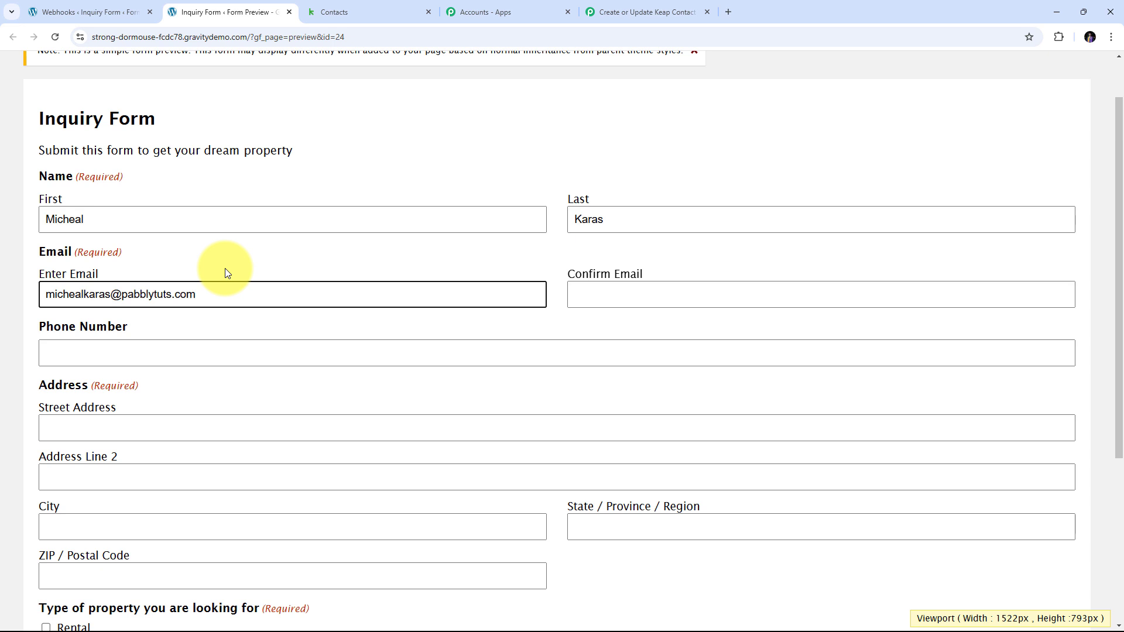
key(Tab)
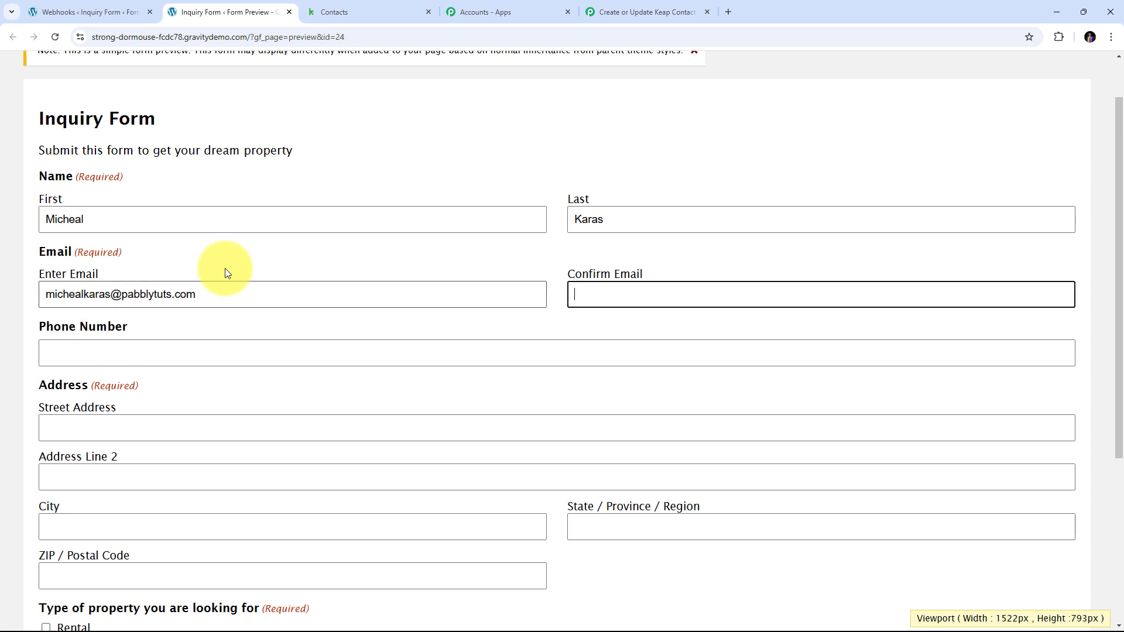
key(ctrl+v)
Fill in the contact's phone number and full postal address, including city, state and postal code.
scroll(244, 304, down, 1)
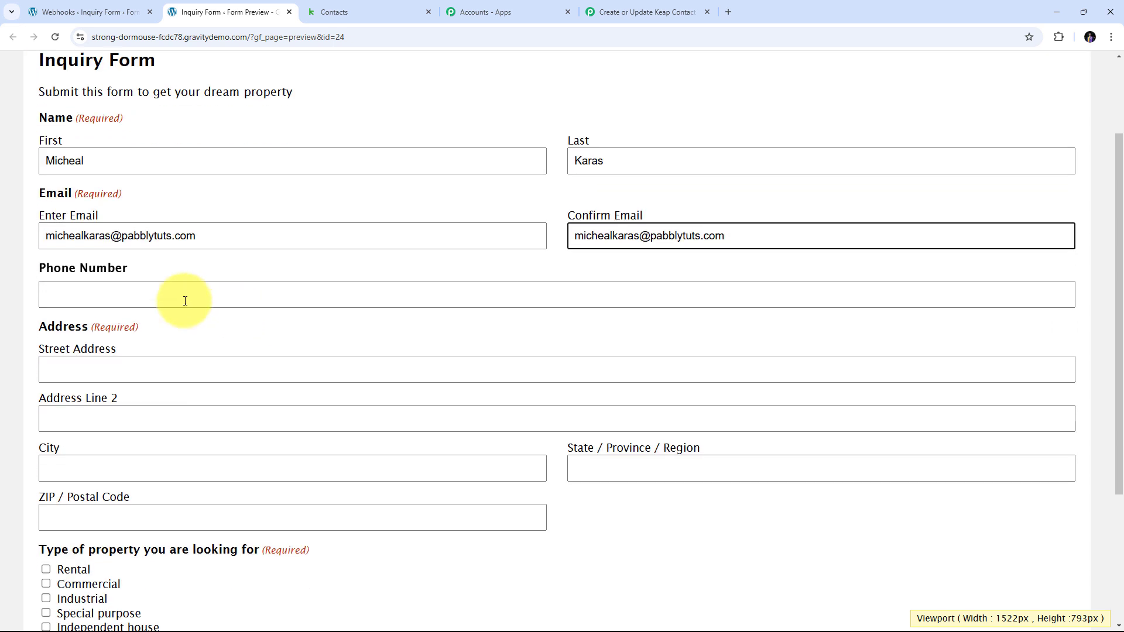
click(101, 297)
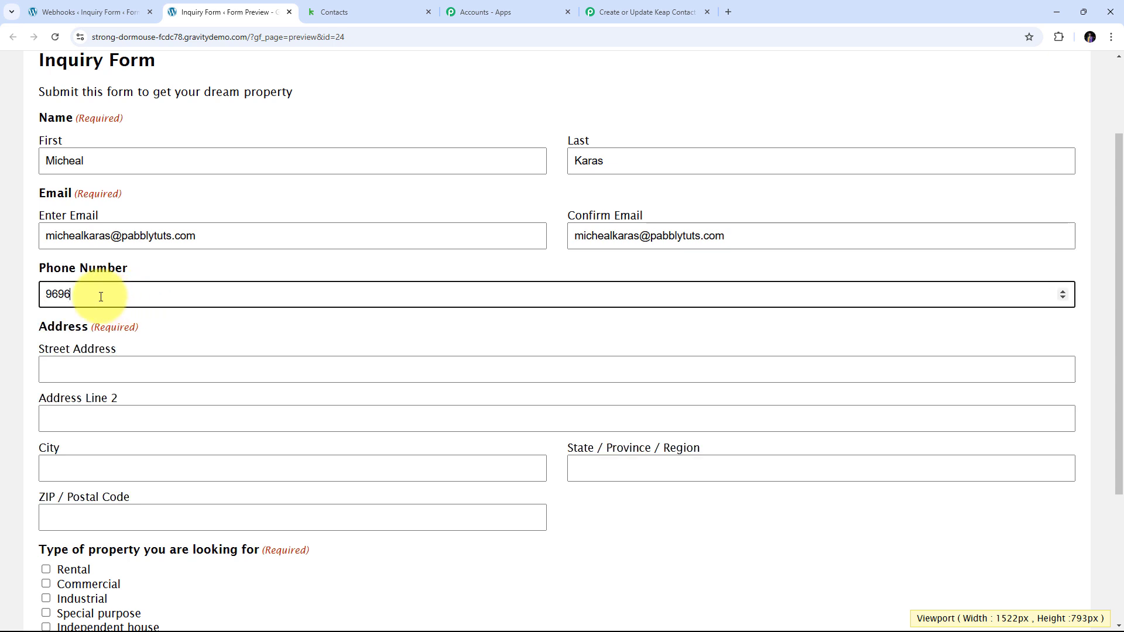
text(9696969696)
scroll(100, 295, down, 2)
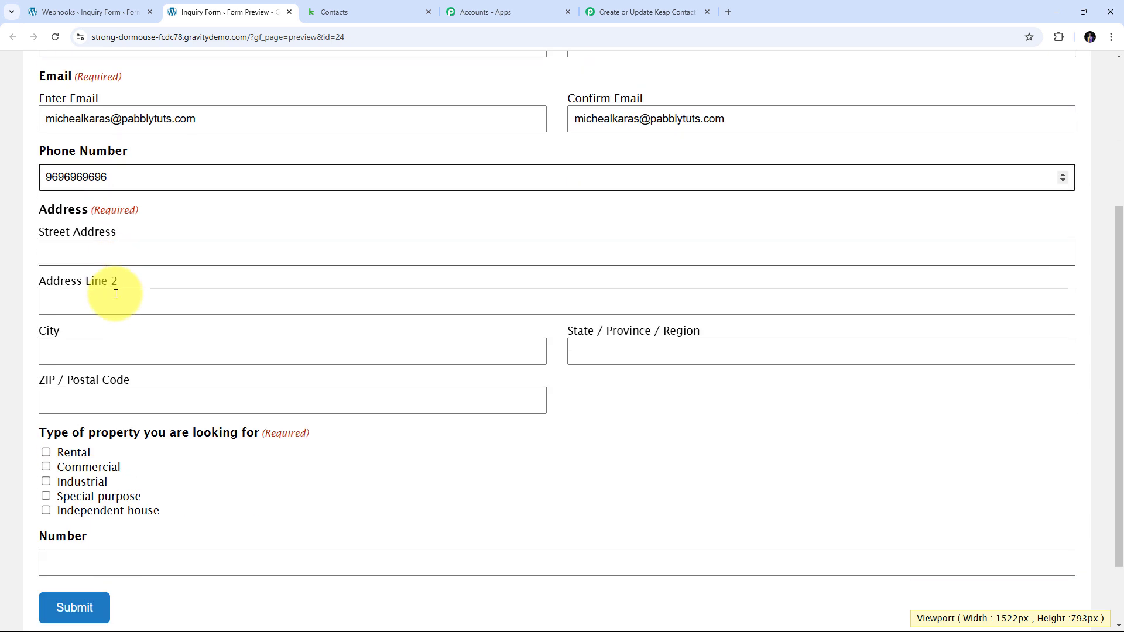
click(78, 253)
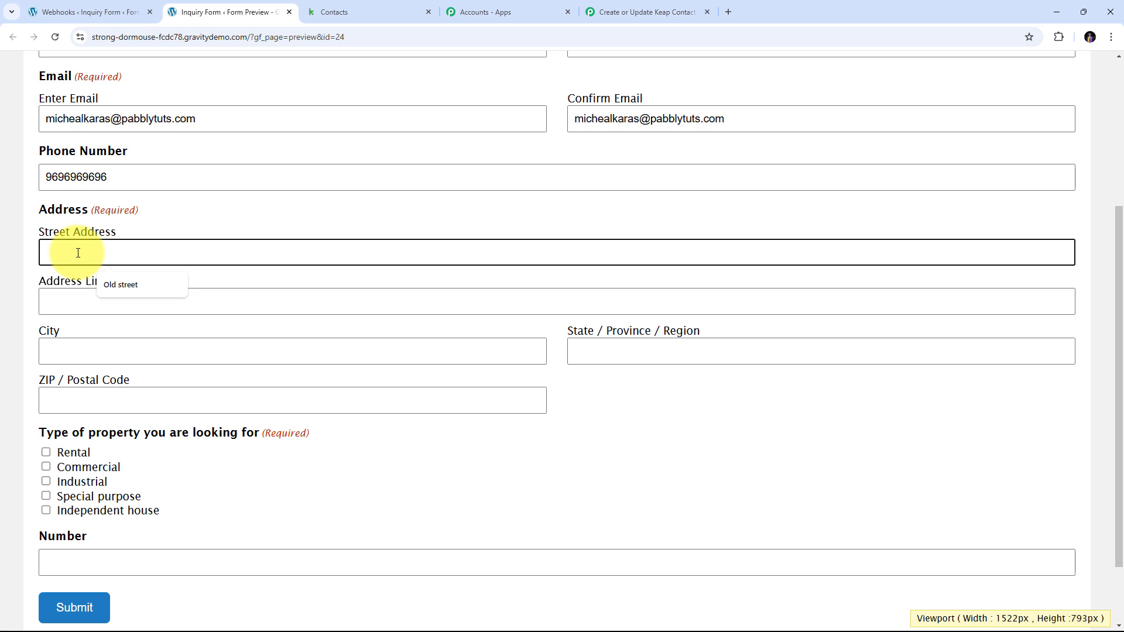
text(New Street)
key(Tab)
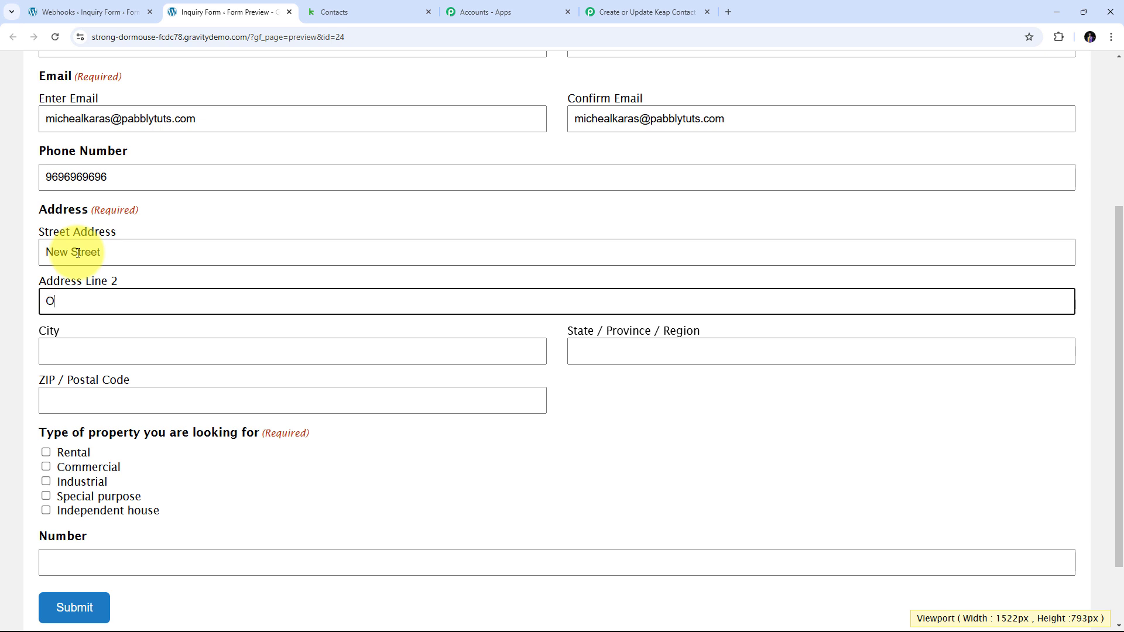
text(Old Apartments)
key(Tab)
text(B)
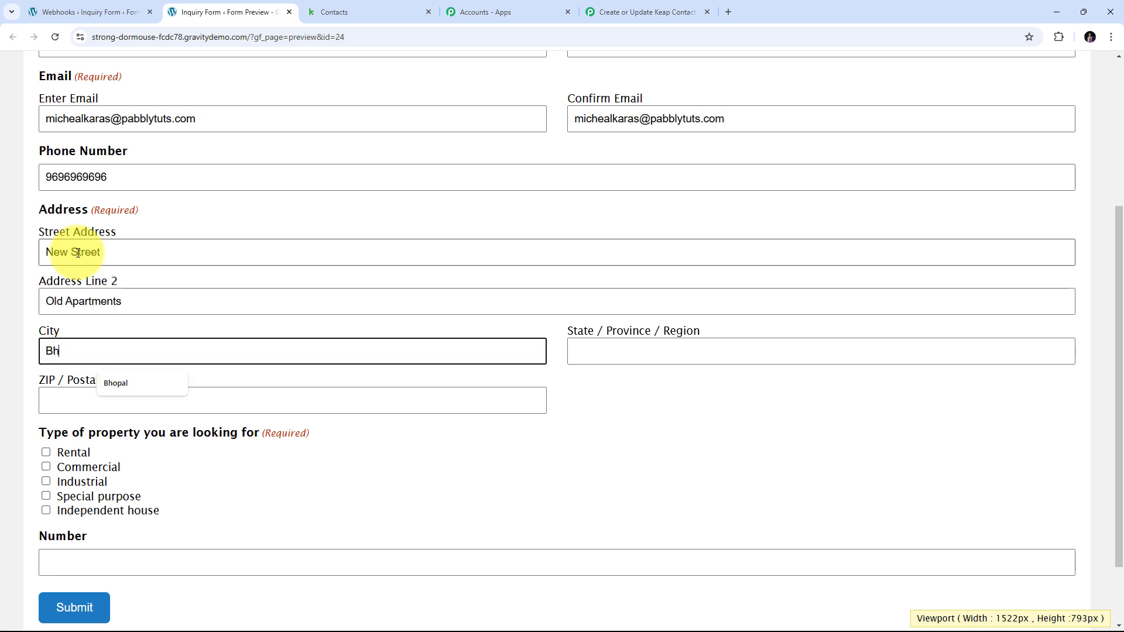
text(hopal)
key(Tab)
text(Ma)
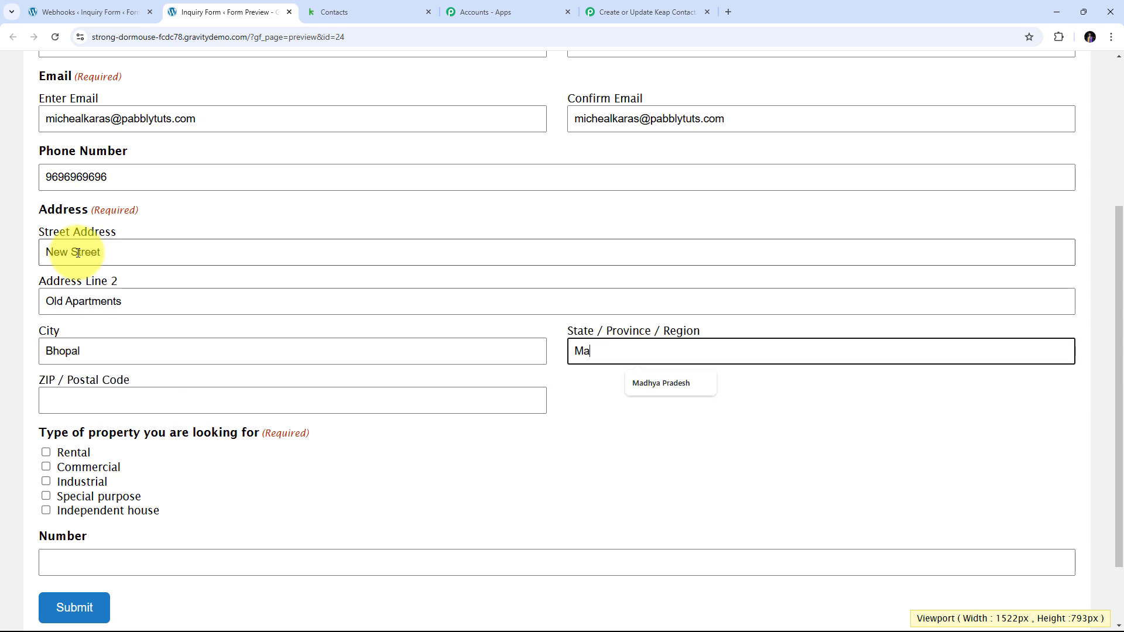
text(dhya Pradesh)
key(Tab)
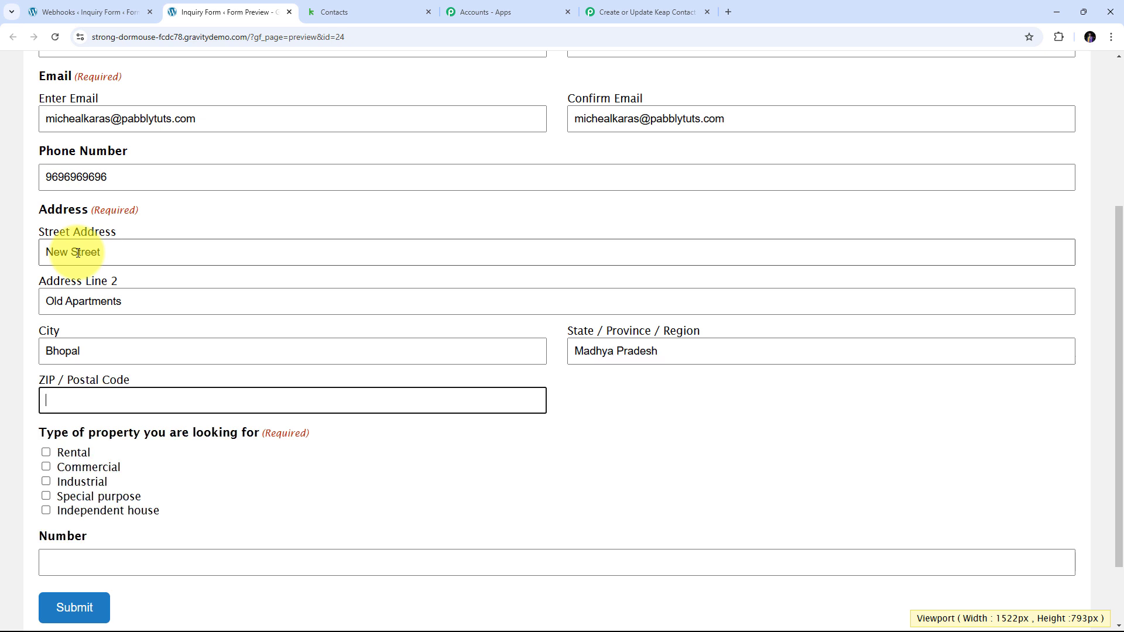
text(411111)
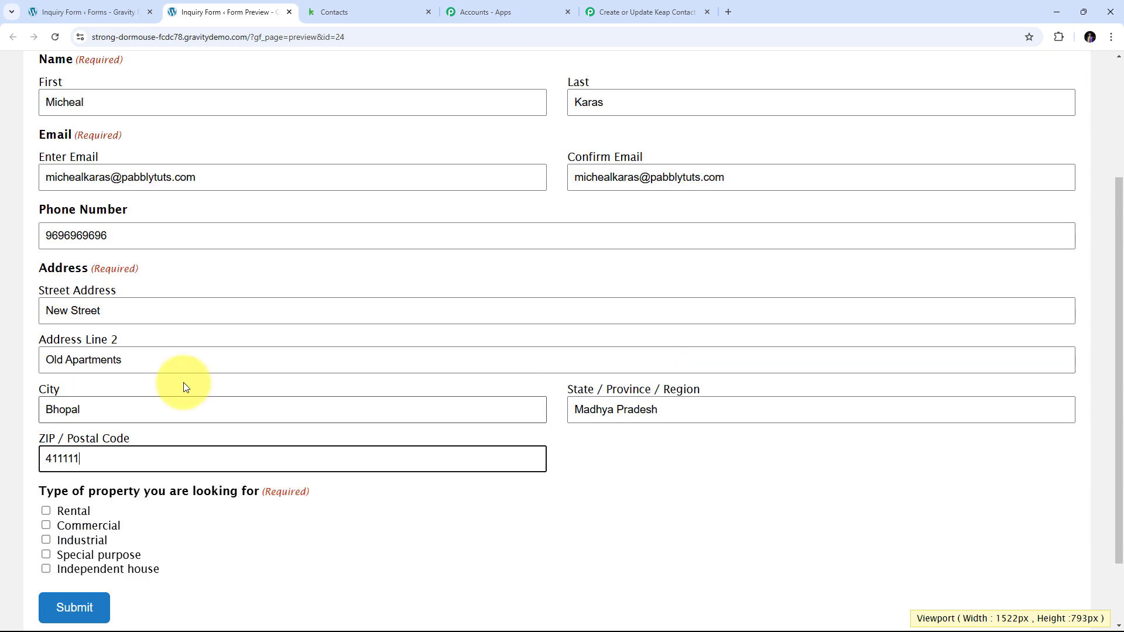
Choose Independent house as the property type and submit the test inquiry.
scroll(185, 384, down, 1)
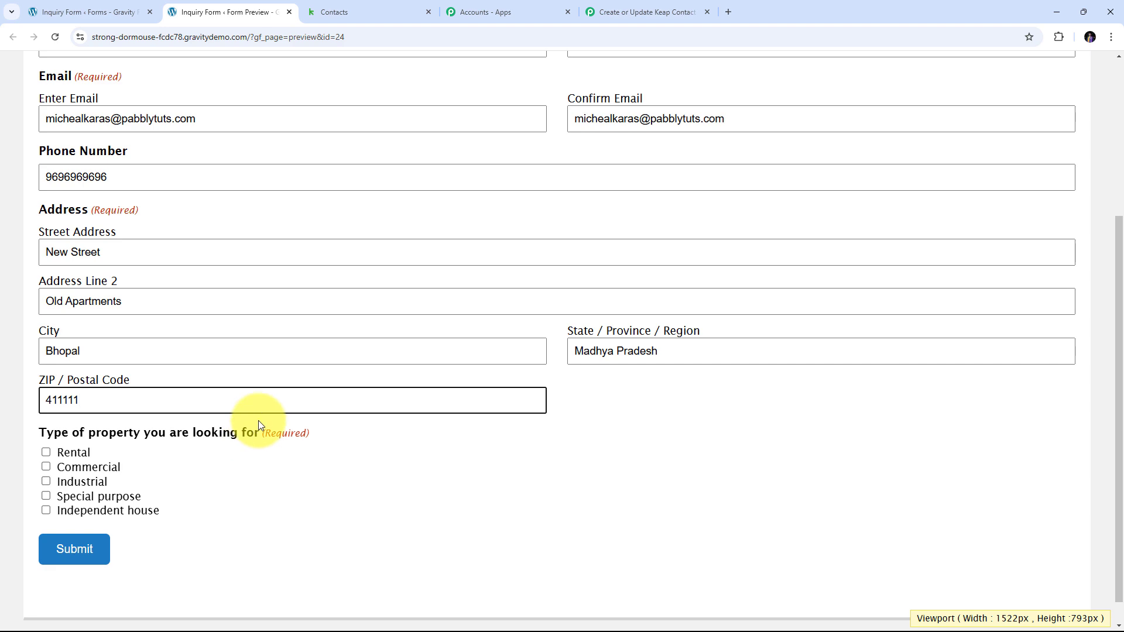
scroll(59, 465, down, 1)
click(46, 483)
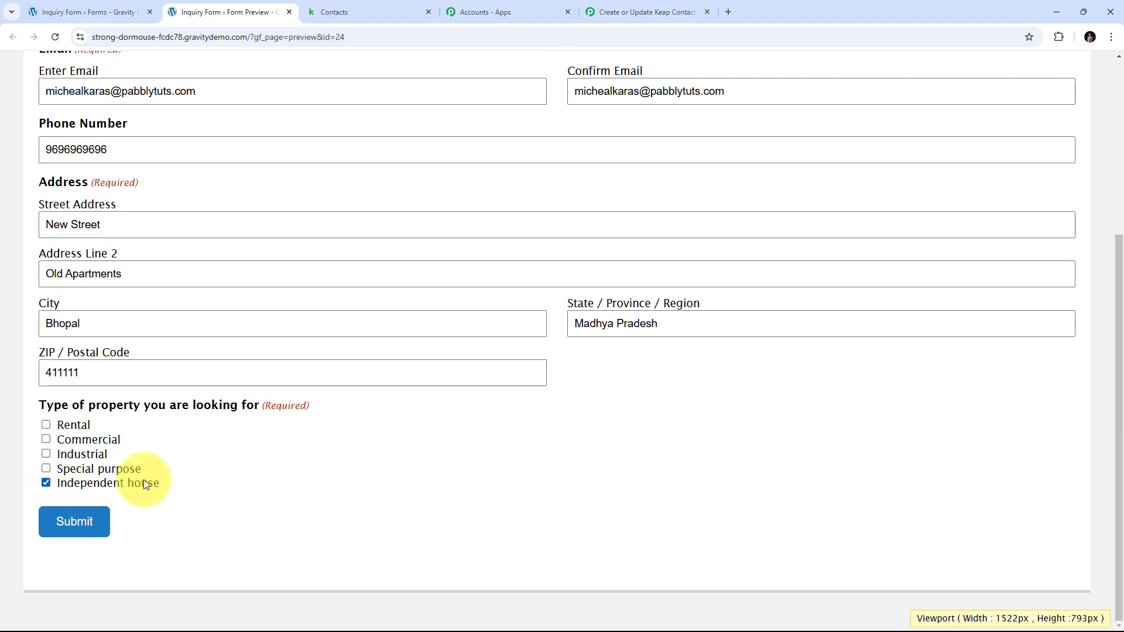
scroll(275, 490, up, 4)
scroll(286, 490, down, 4)
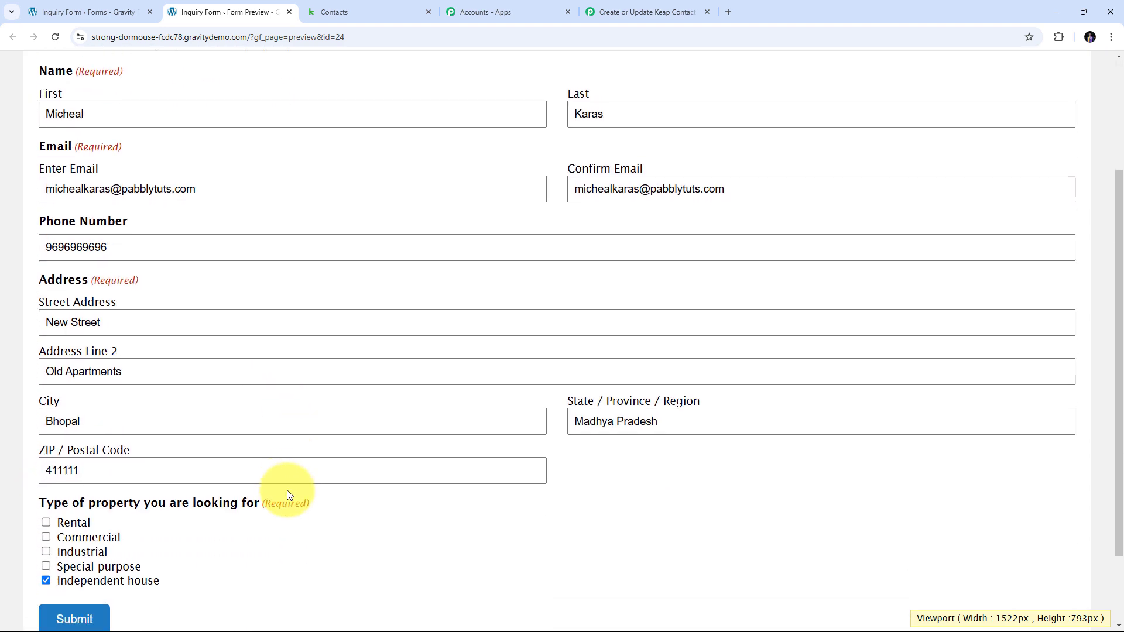
click(63, 519)
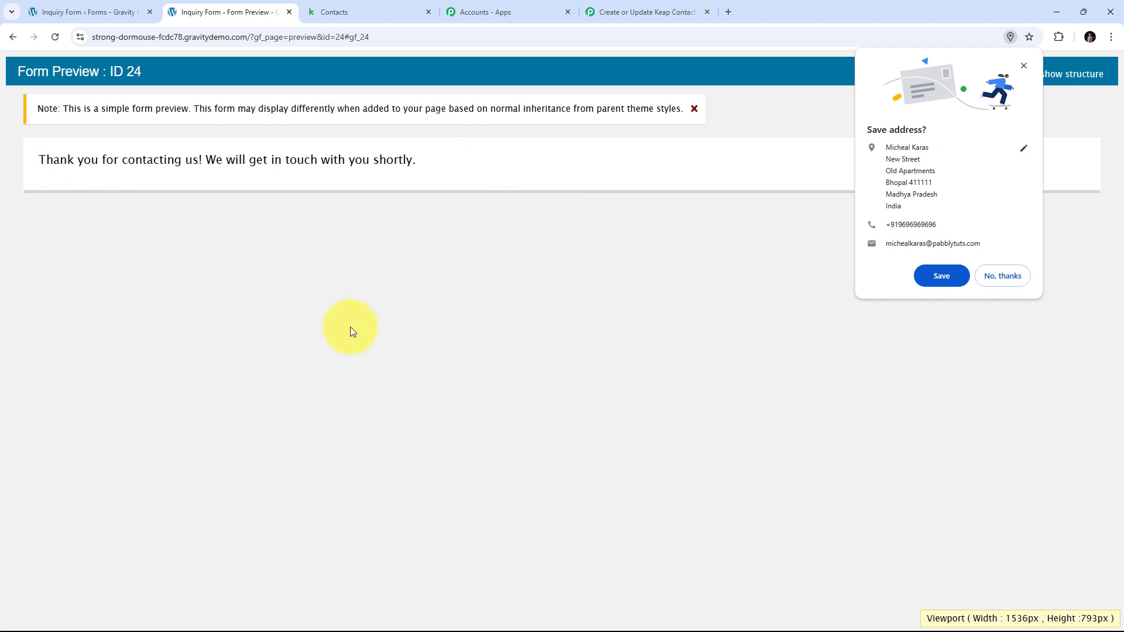
click(623, 12)
Verify the captured phone number, email, first name and last name in the Response Received table.
scroll(986, 268, down, 5)
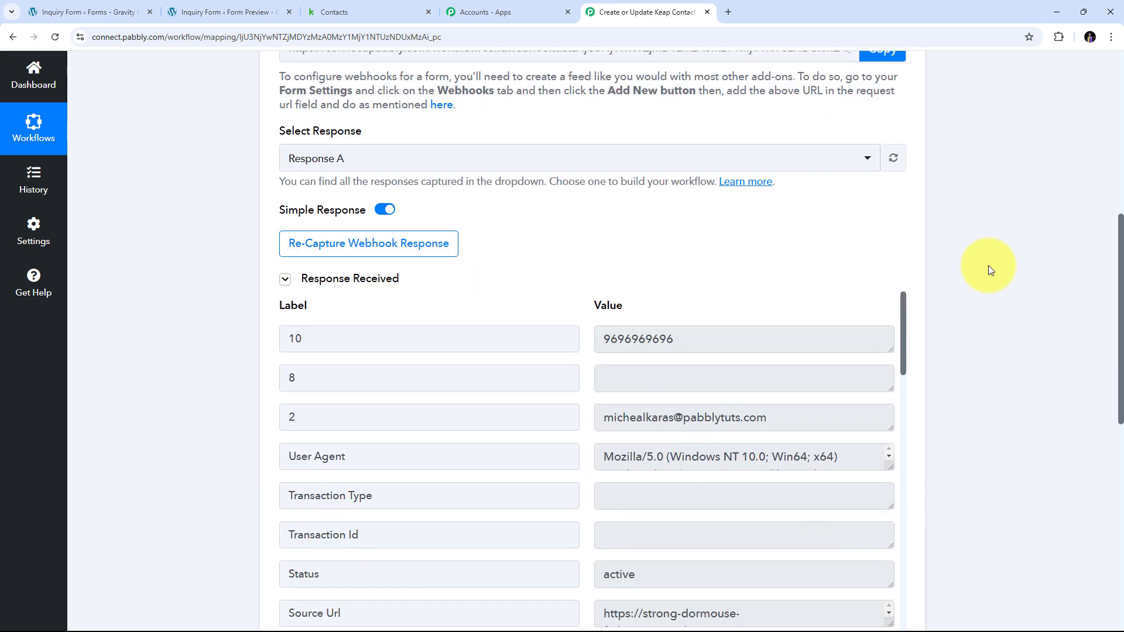
scroll(531, 268, down, 2)
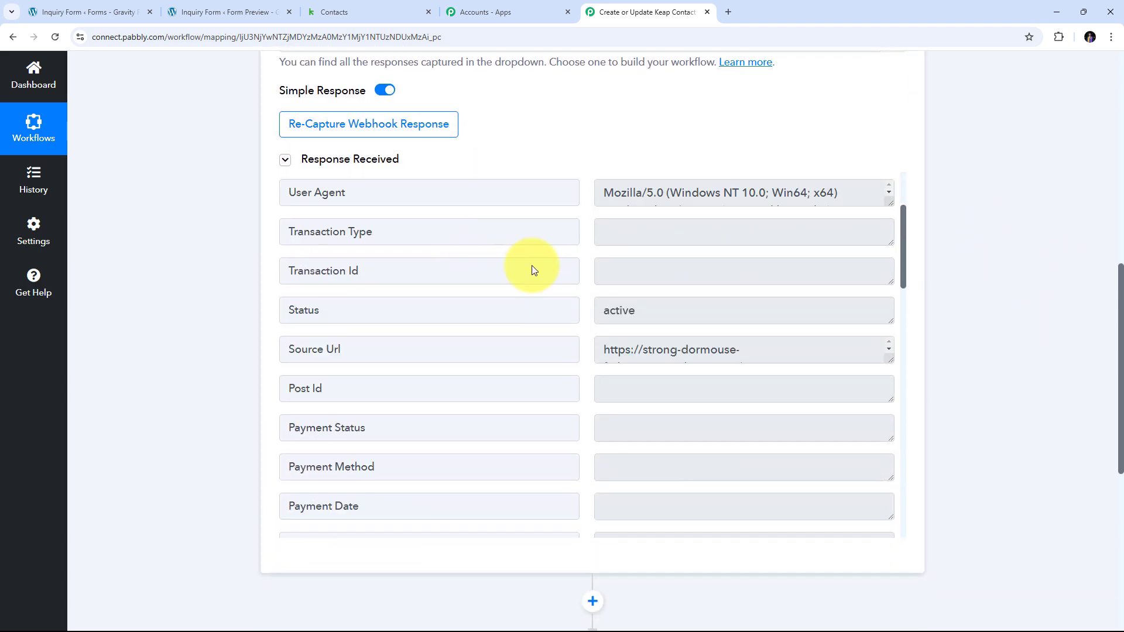
scroll(552, 283, up, 2)
drag(673, 220, 515, 216)
drag(799, 301, 568, 299)
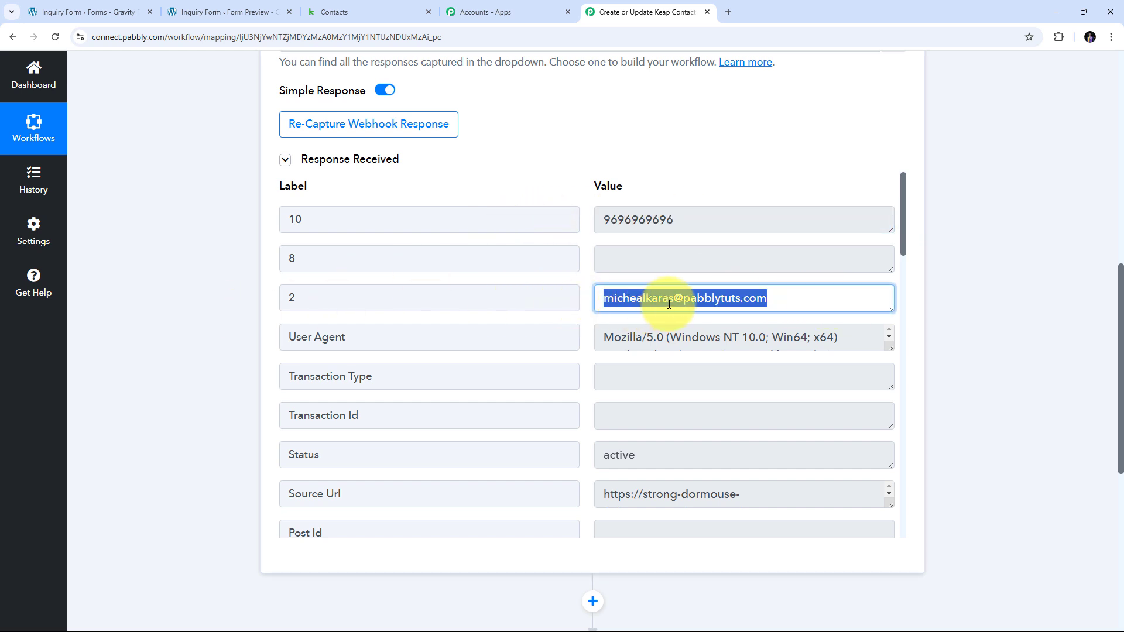
scroll(714, 293, down, 7)
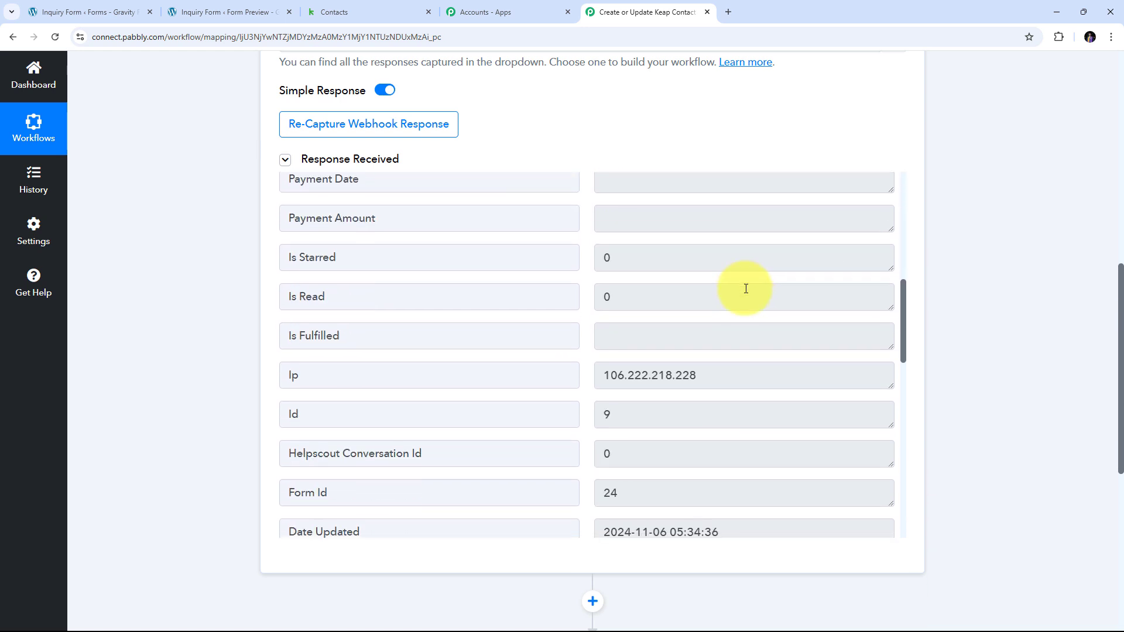
scroll(746, 289, down, 13)
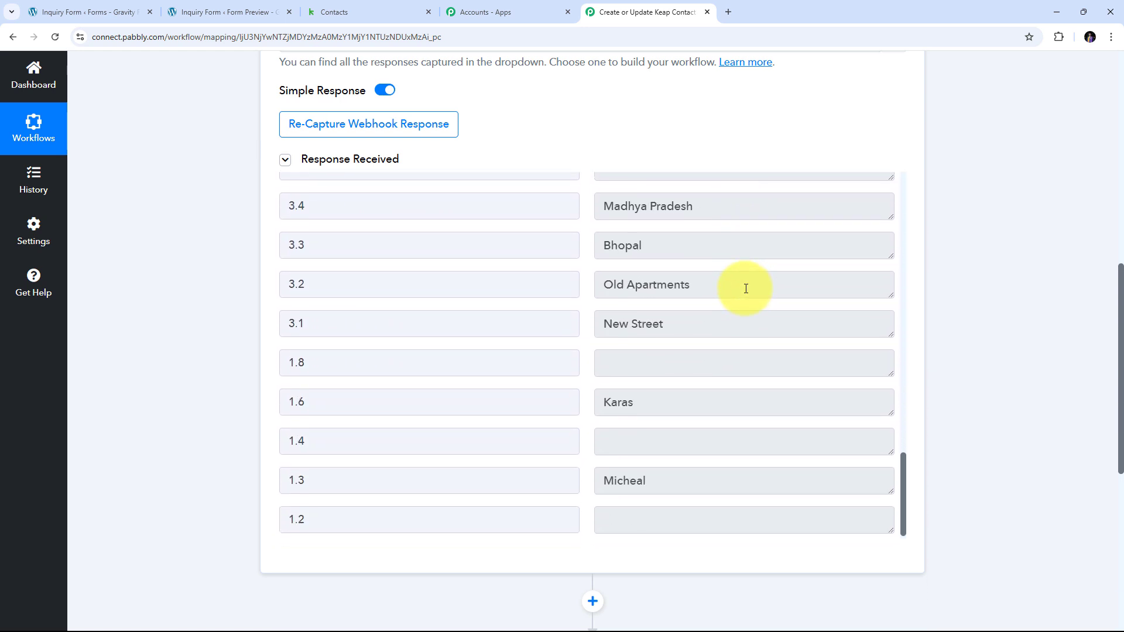
scroll(746, 289, down, 1)
click(678, 475)
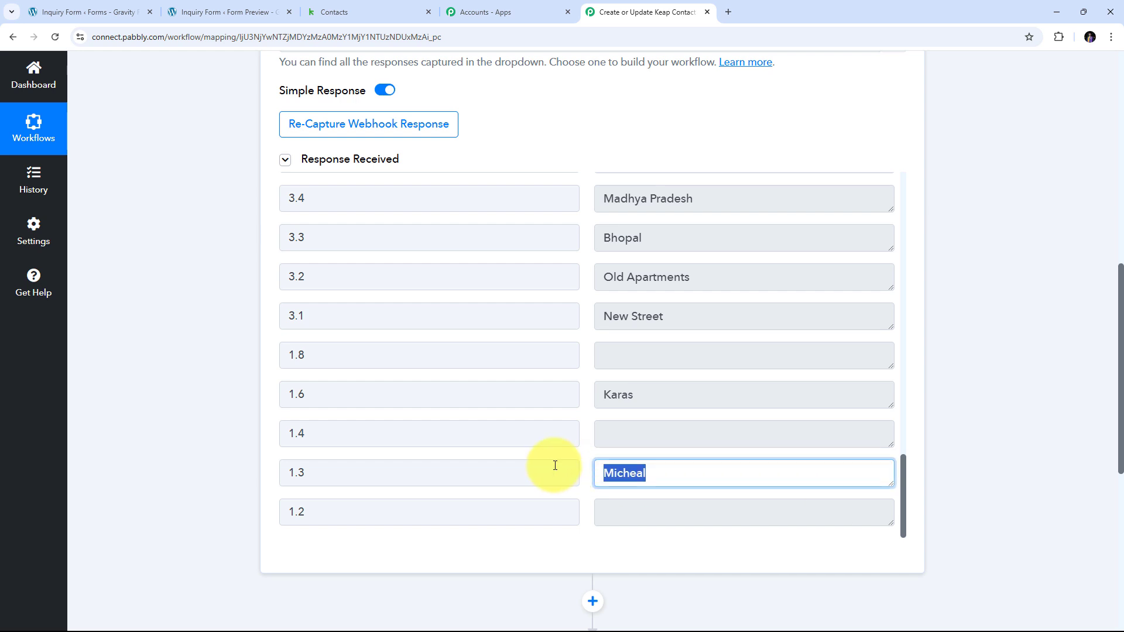
click(683, 391)
Verify the captured street lines, city, state, postal code and Independent house property type.
scroll(723, 338, up, 2)
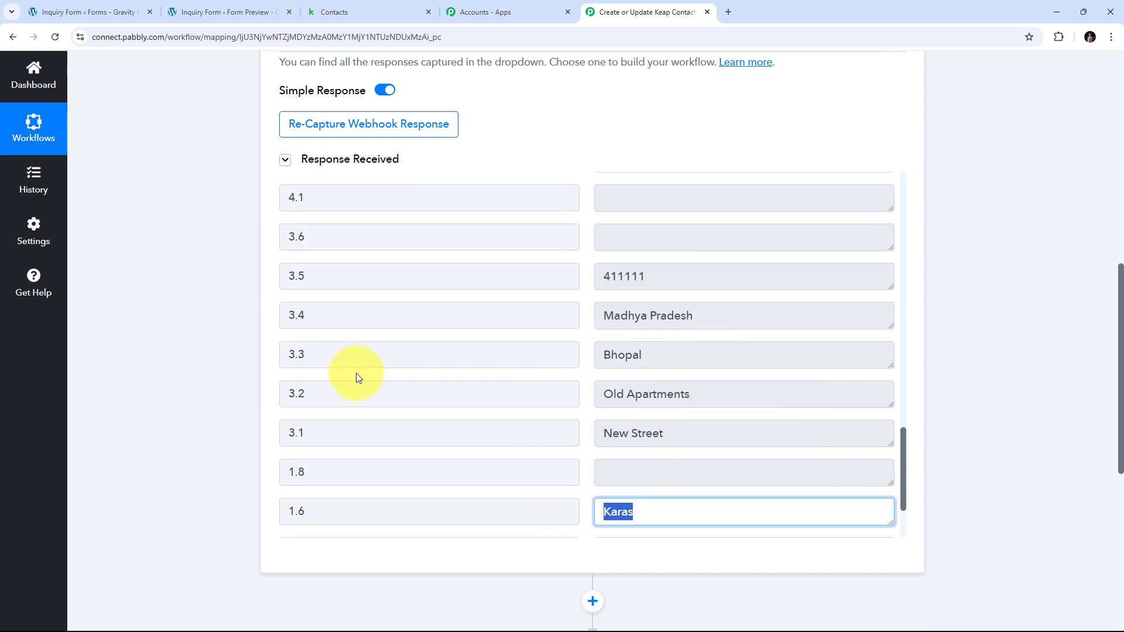
click(682, 432)
click(648, 405)
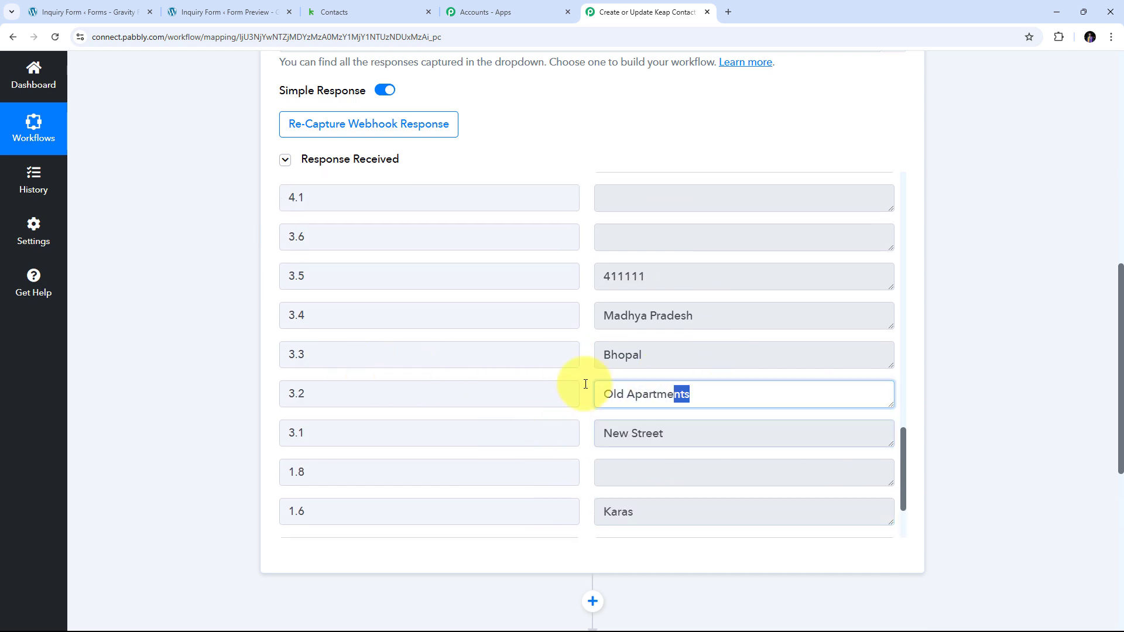
click(657, 356)
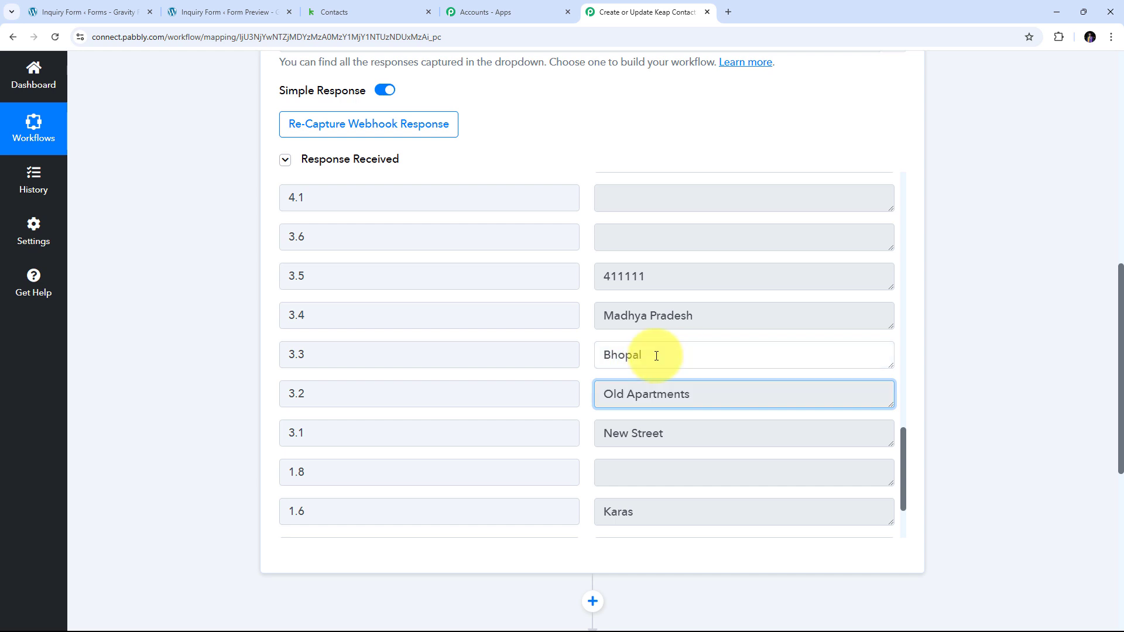
click(766, 315)
click(665, 281)
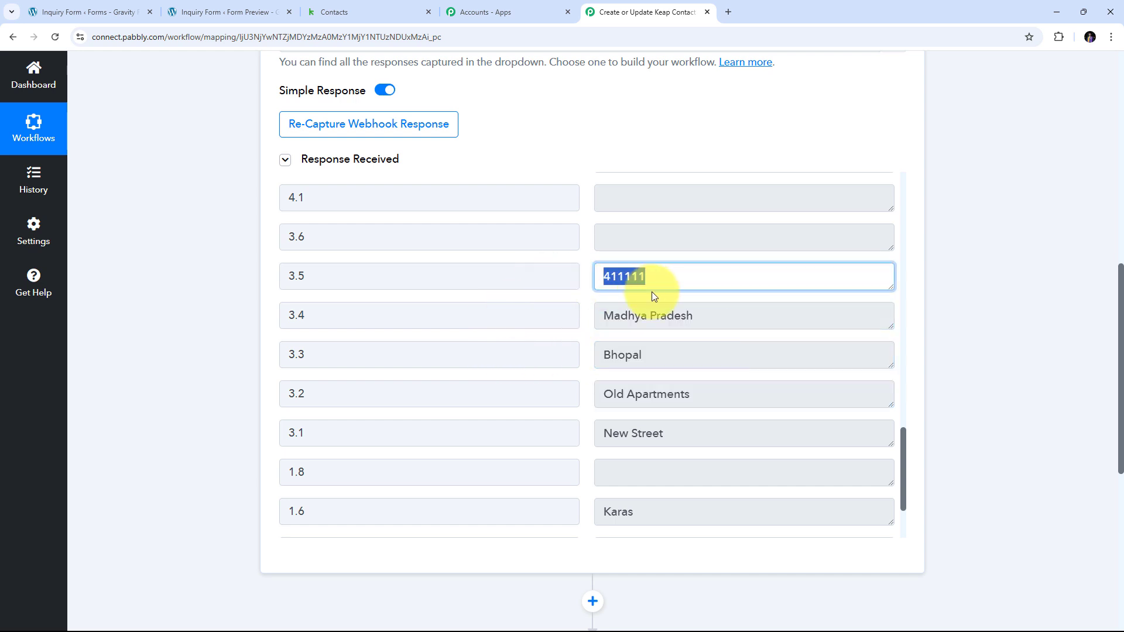
scroll(652, 296, up, 6)
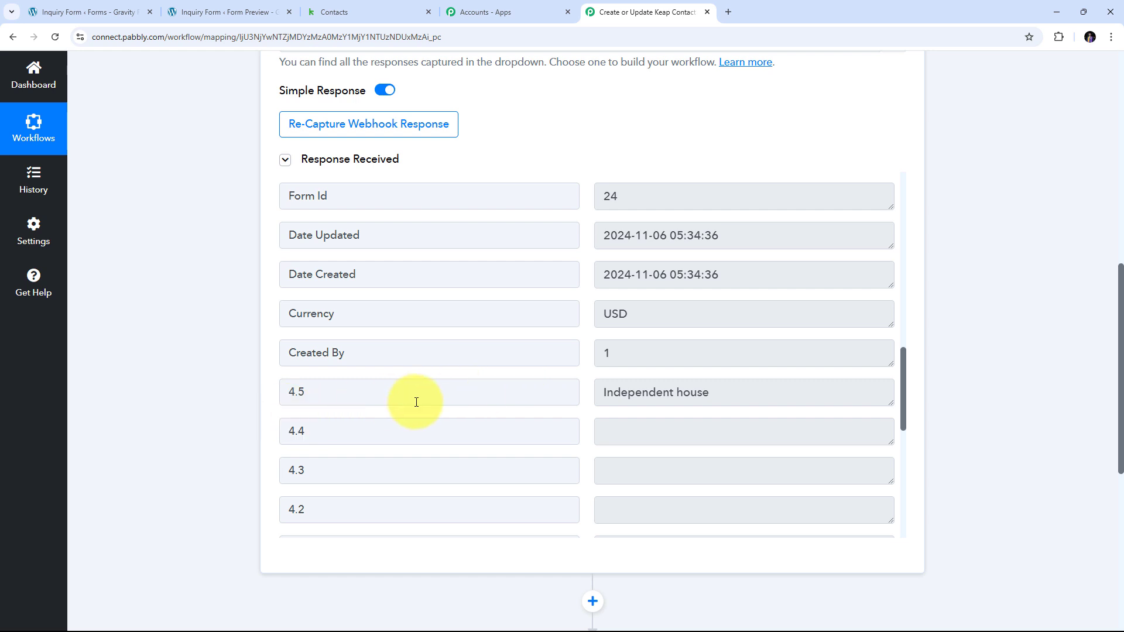
click(744, 393)
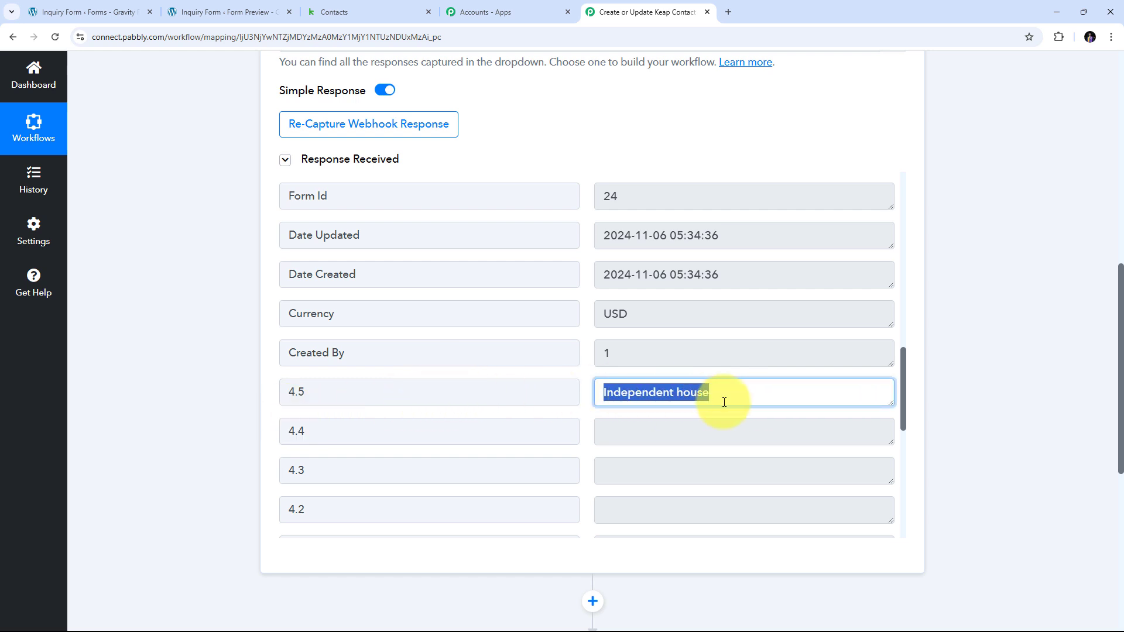
Expand the workflow's action step to choose its app.
scroll(722, 401, up, 13)
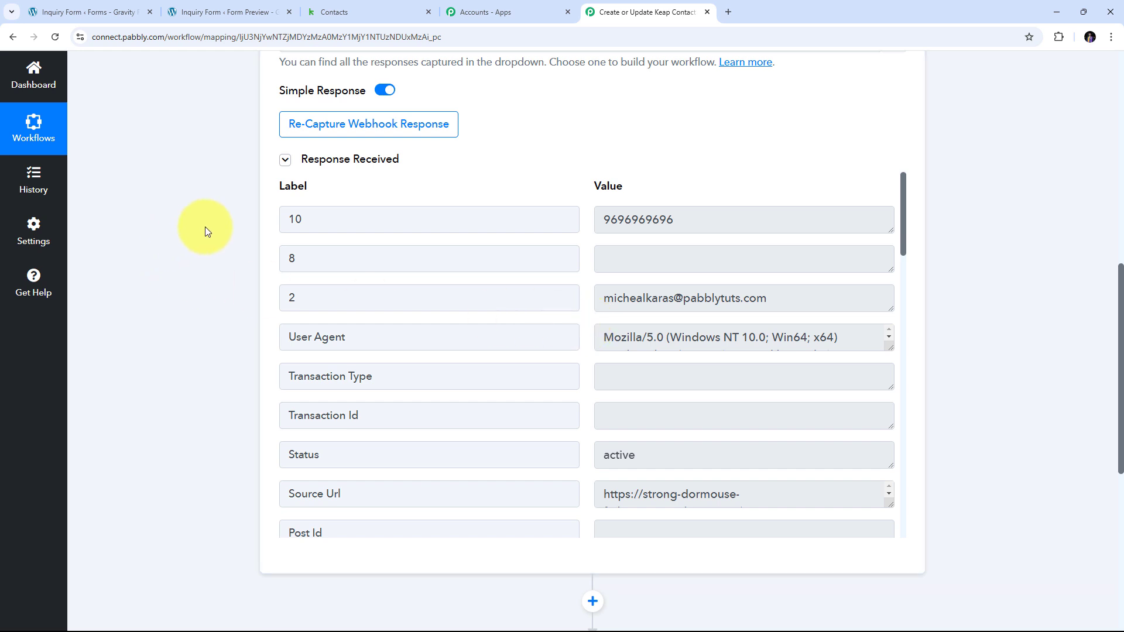
scroll(578, 304, down, 5)
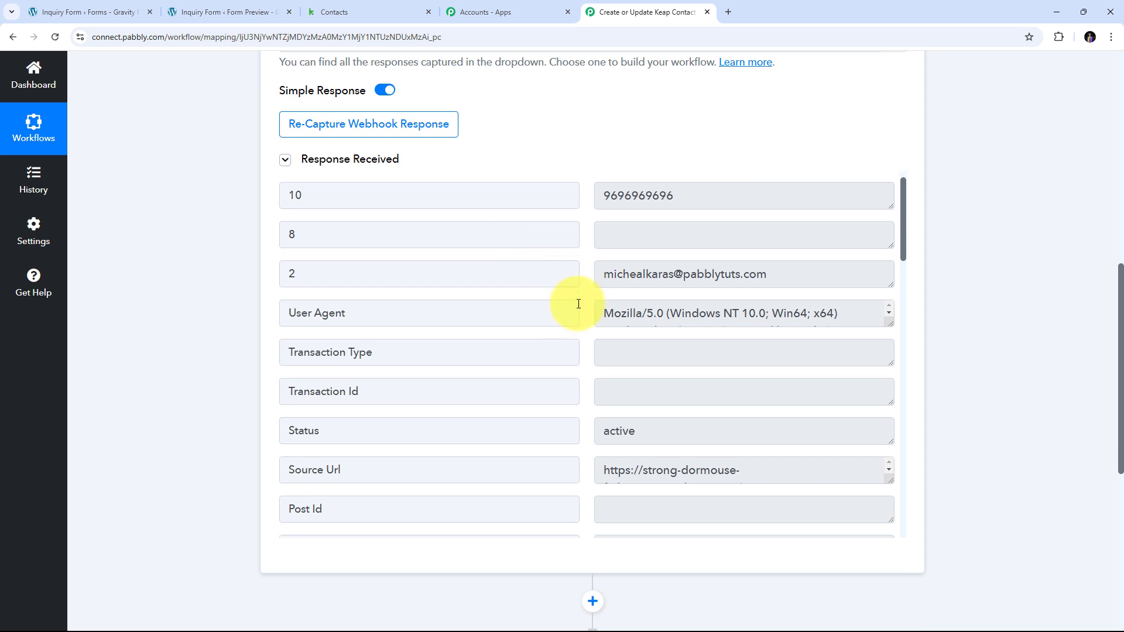
scroll(578, 304, down, 10)
scroll(586, 304, up, 2)
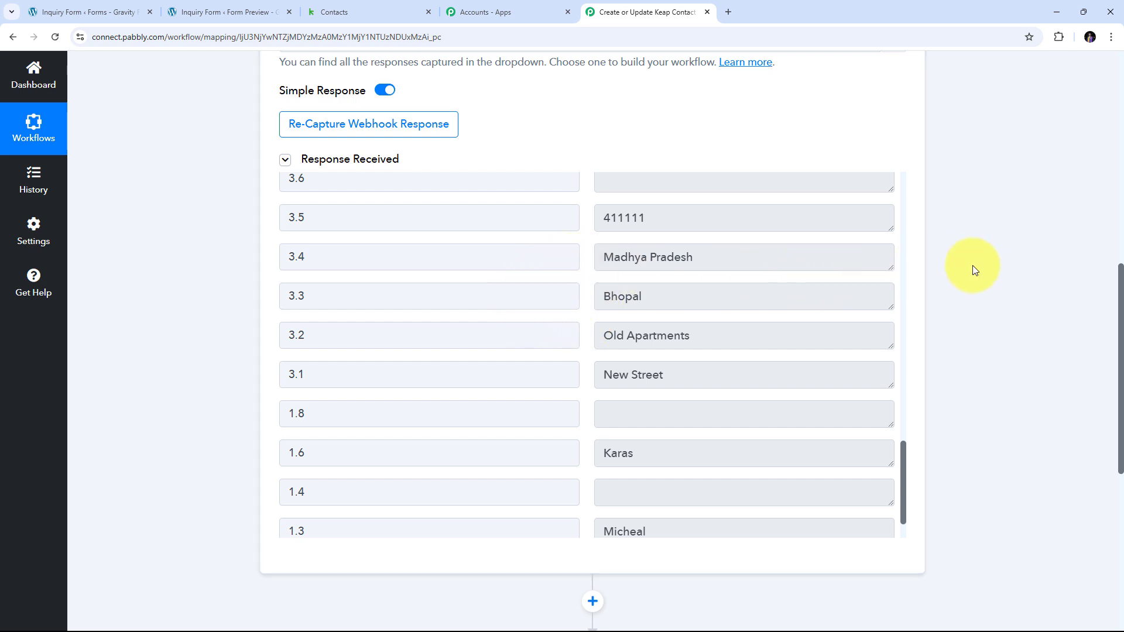
scroll(972, 265, down, 6)
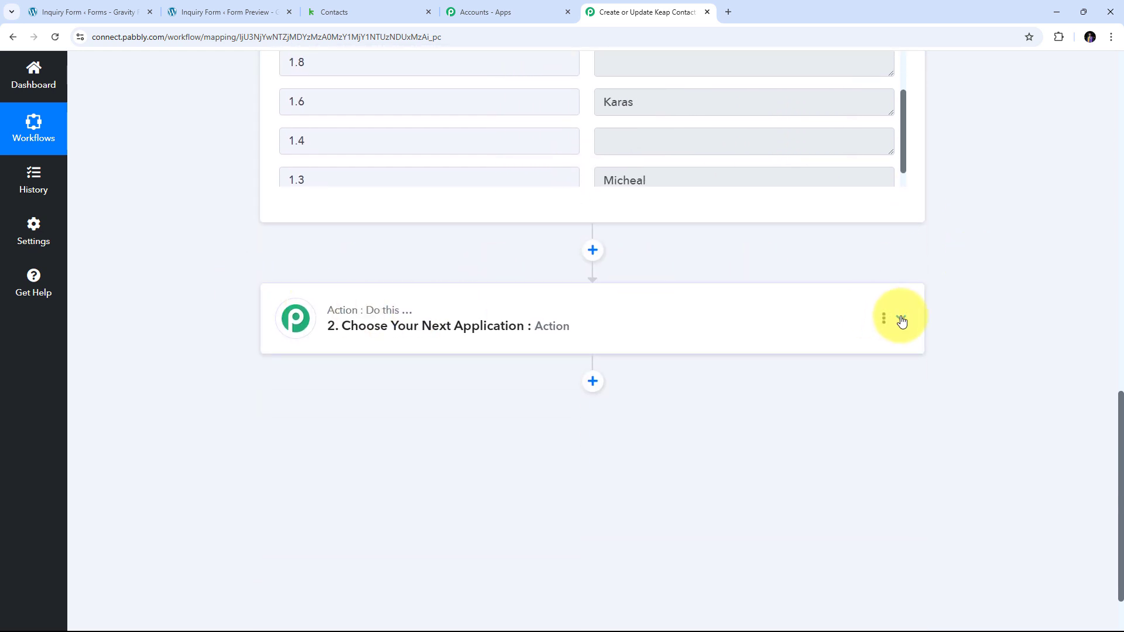
click(900, 318)
Search 'Keap', select Infusionsoft by Keap, and pick the Create/Update Contact action event.
scroll(325, 338, up, 3)
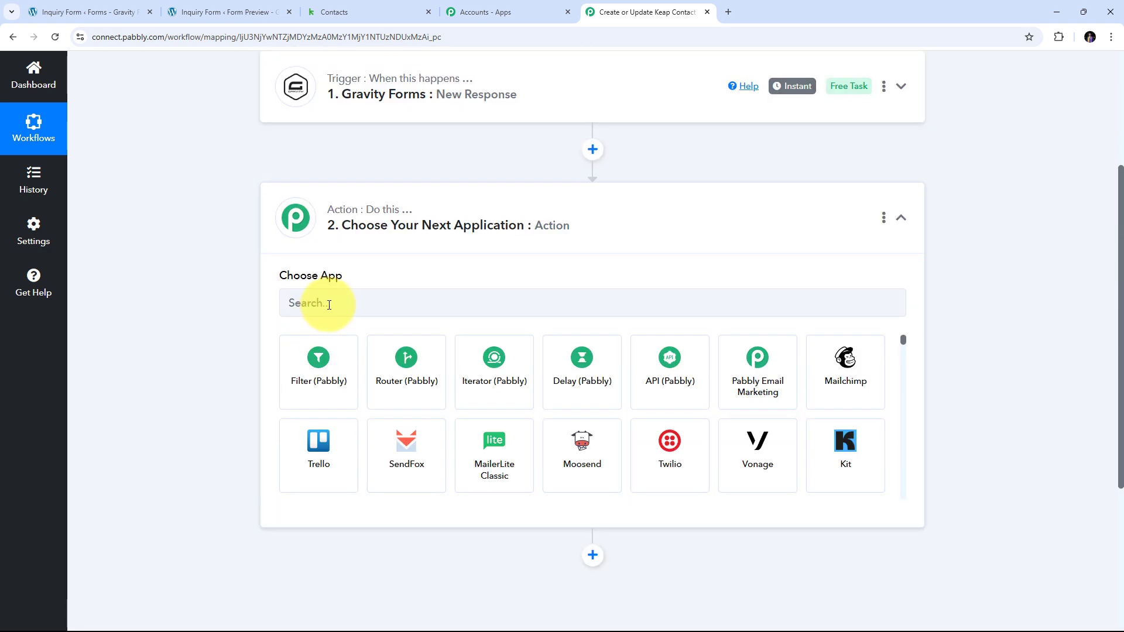
click(329, 304)
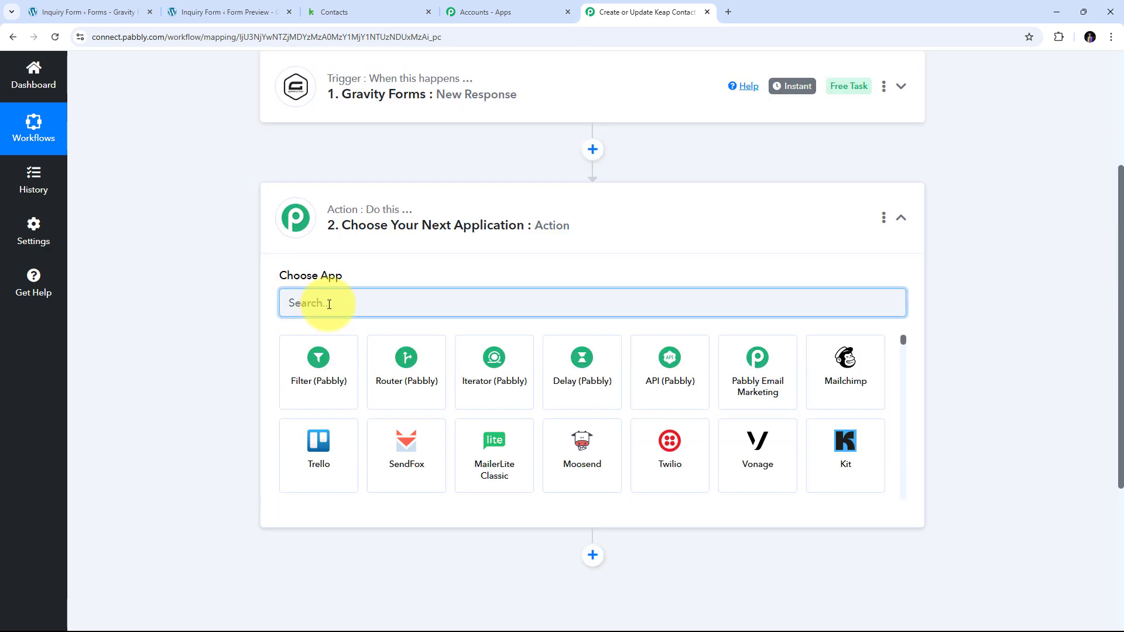
text(Keap)
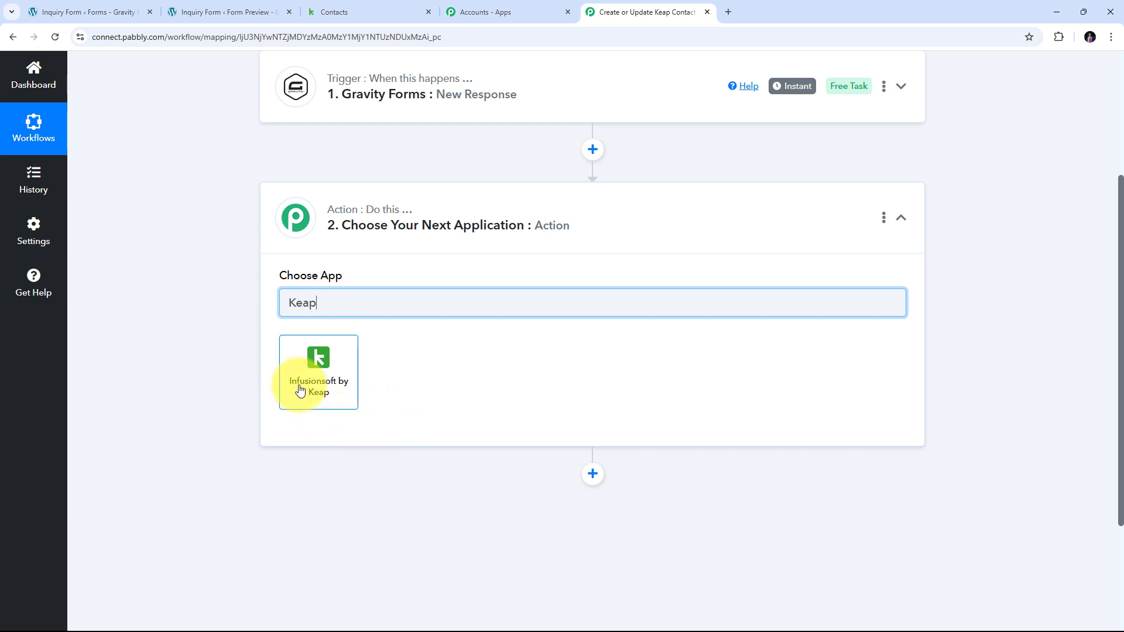
click(321, 379)
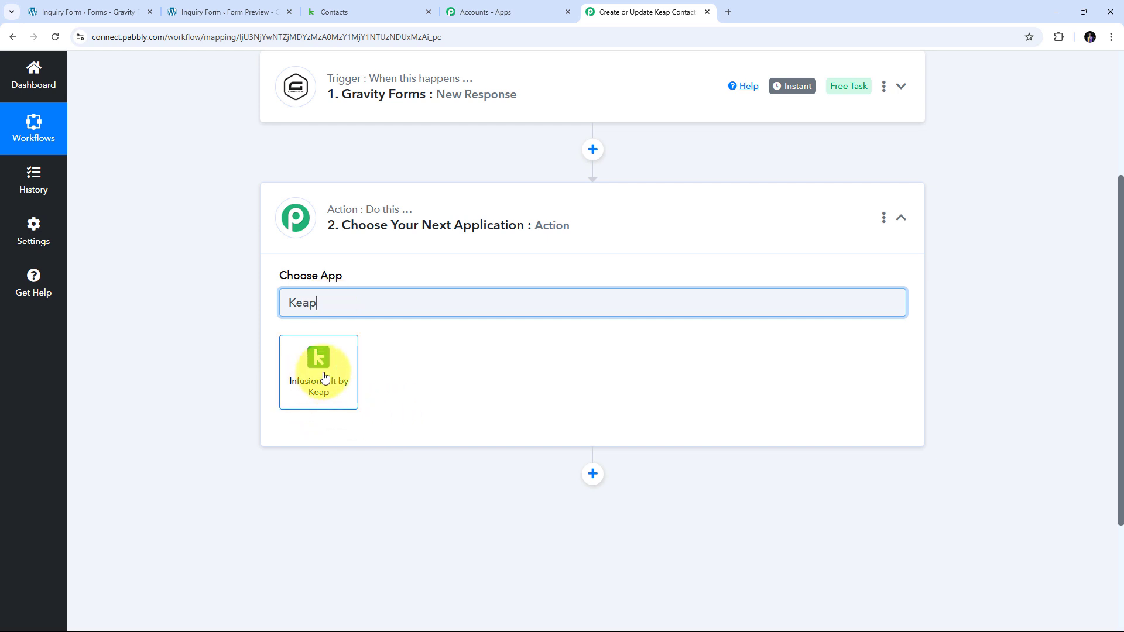
click(325, 377)
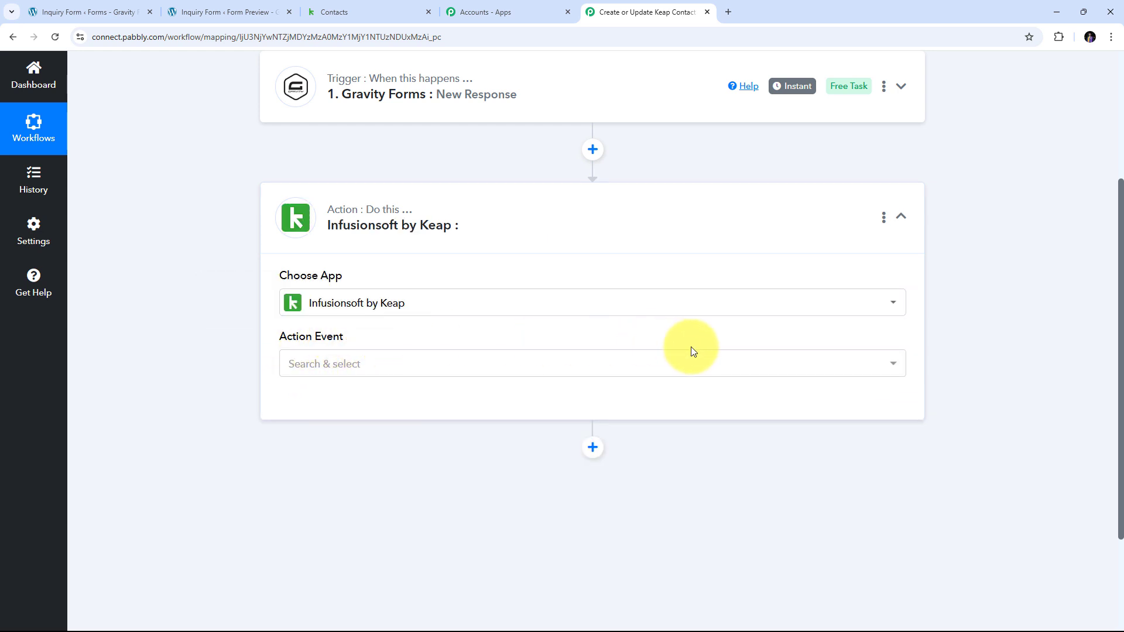
click(598, 367)
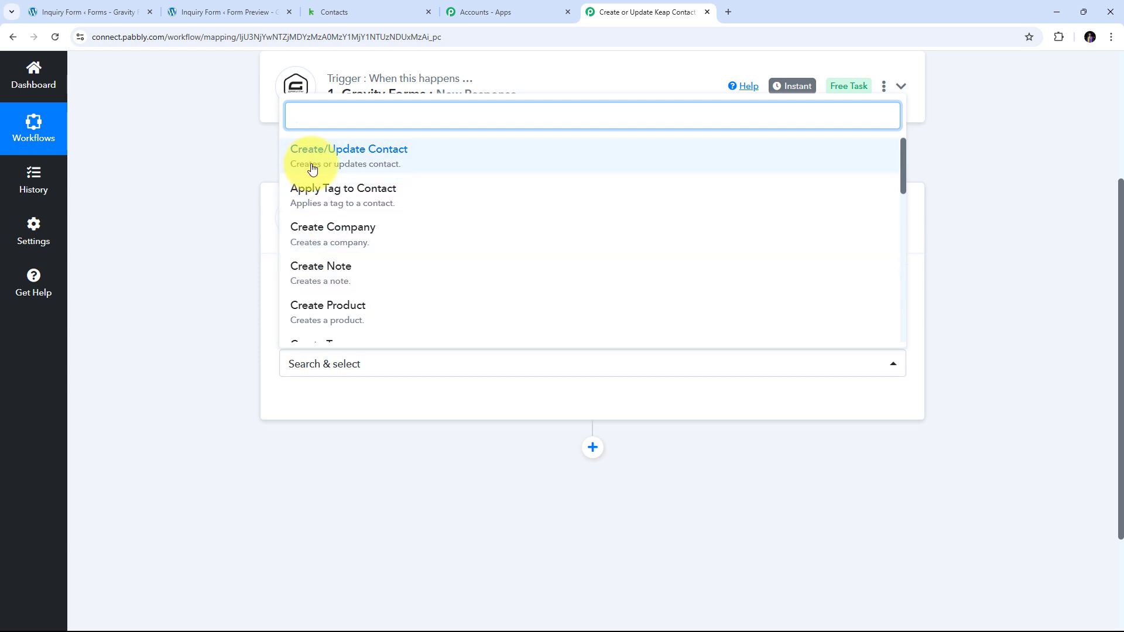
click(386, 166)
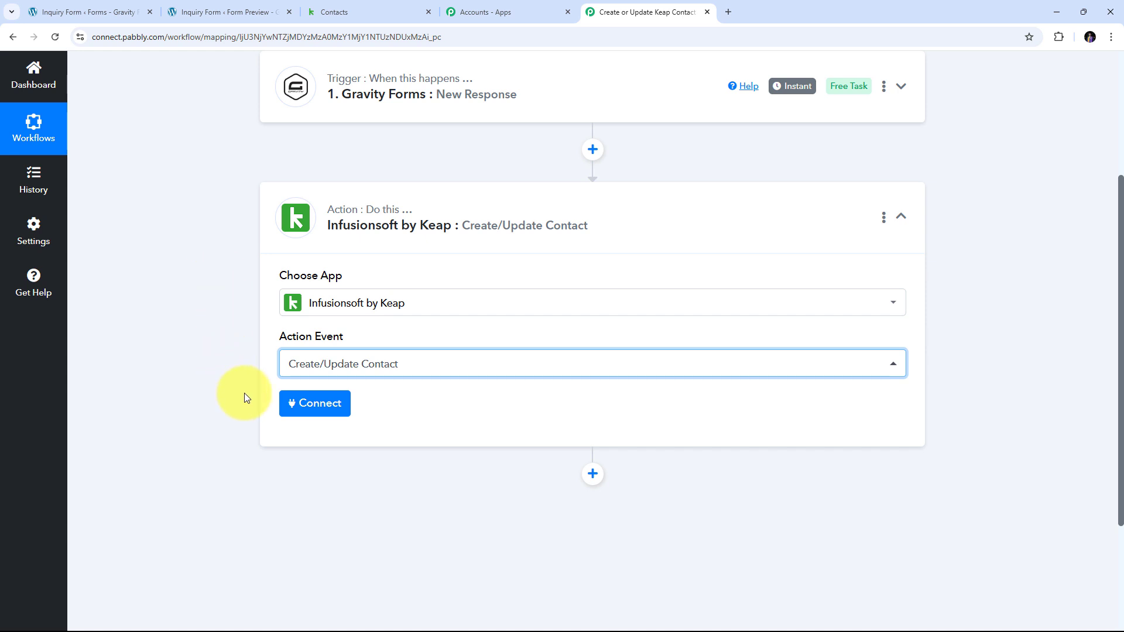
Add a new Infusionsoft by Keap connection and allow Pabbly Connect access in the authorization popup.
click(324, 408)
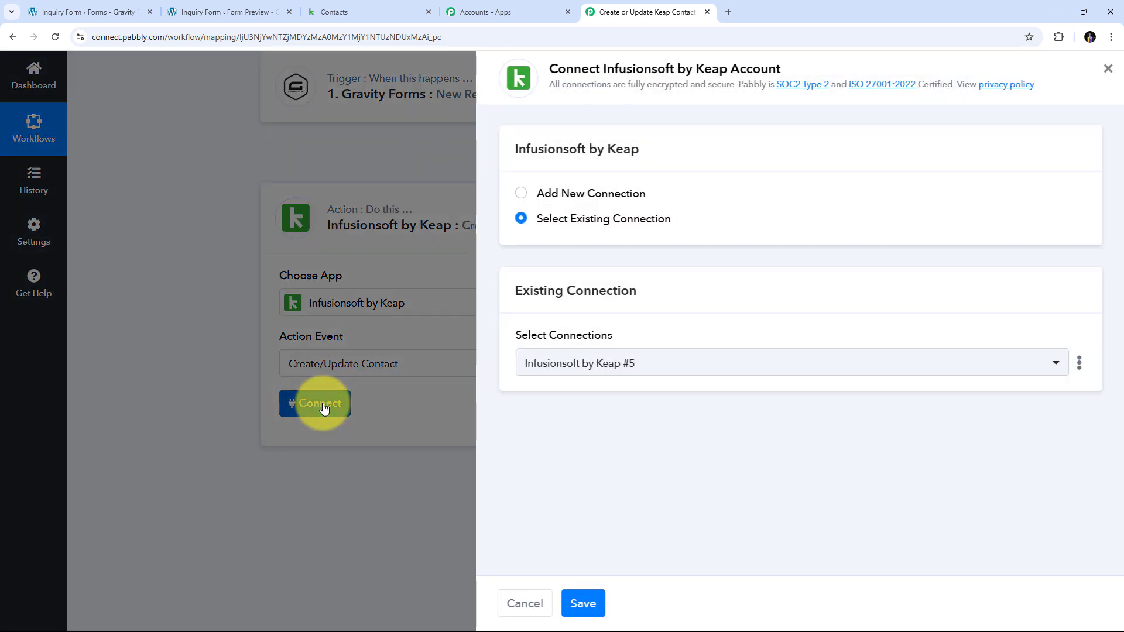
click(577, 199)
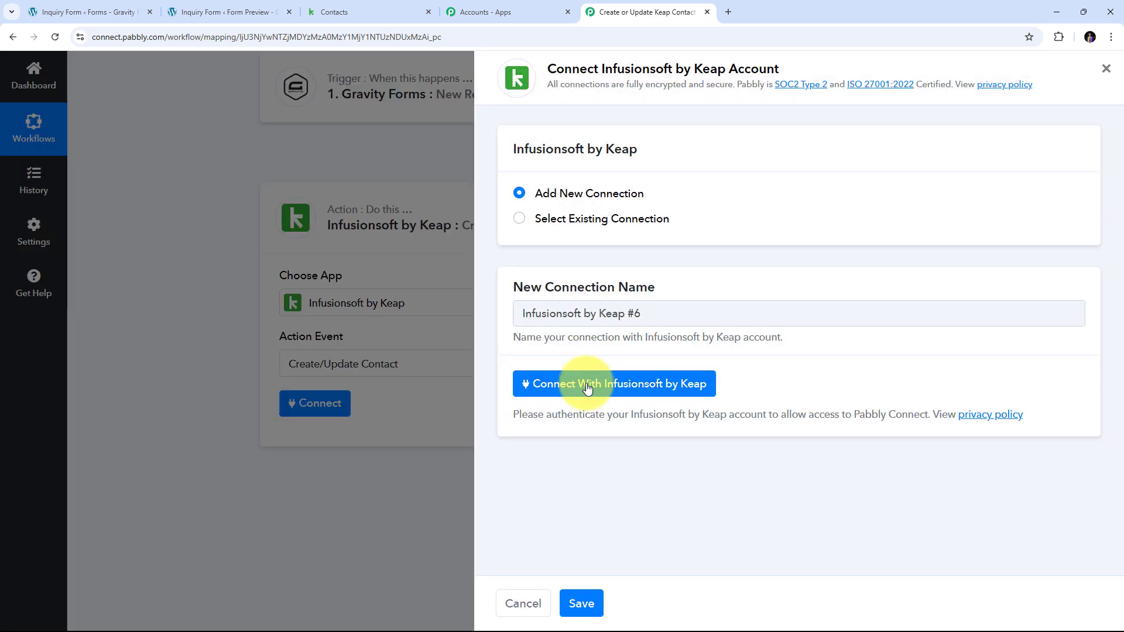
click(588, 386)
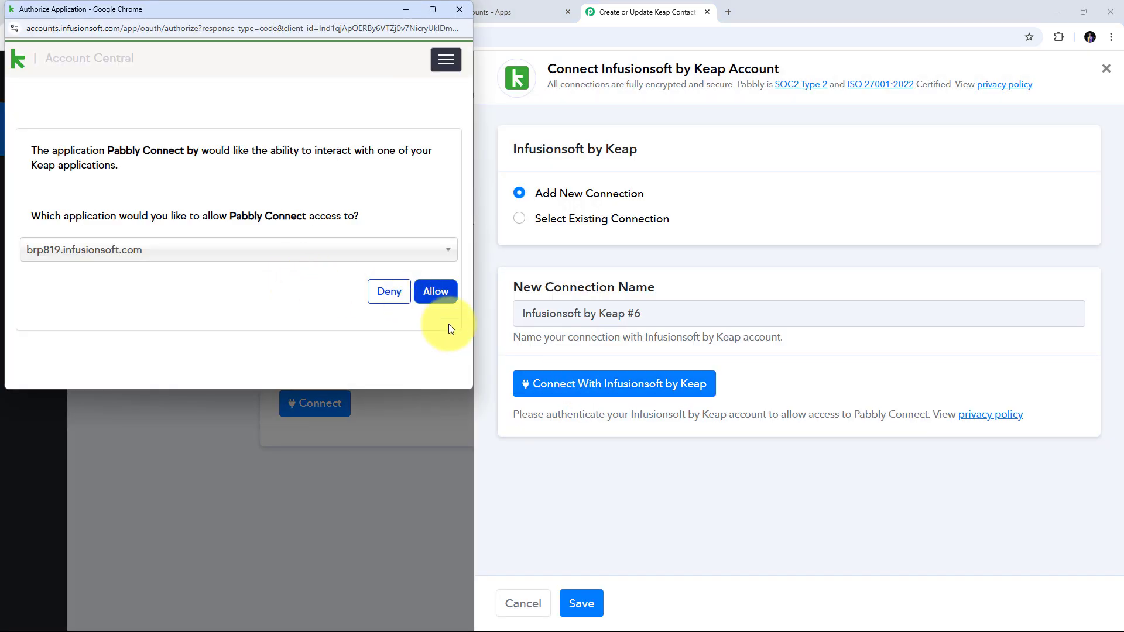
click(447, 300)
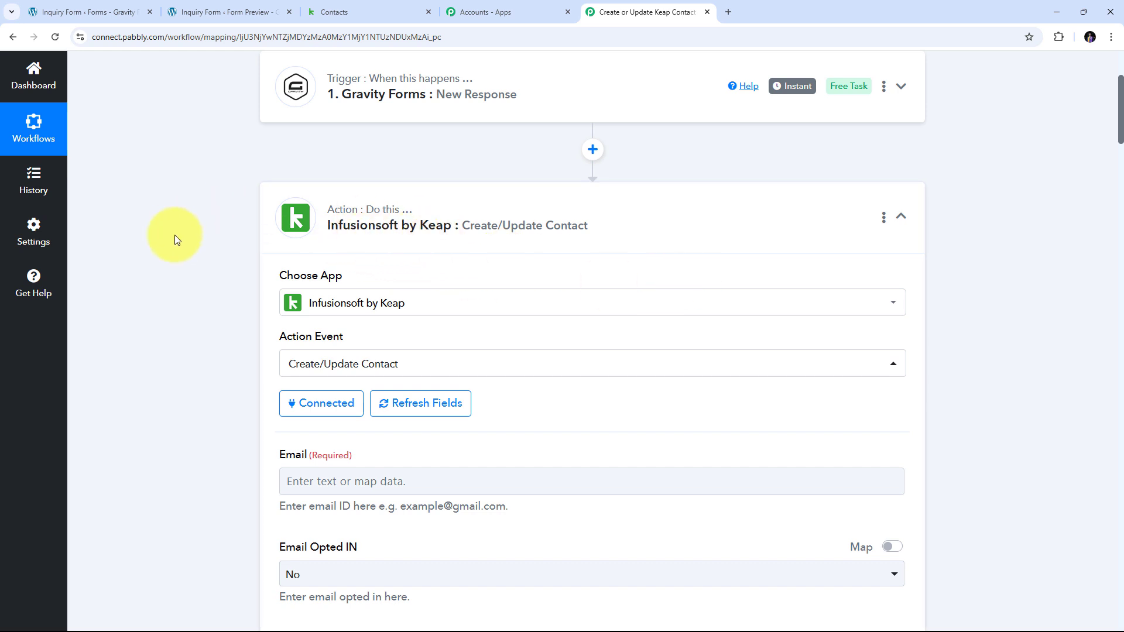
scroll(364, 244, down, 4)
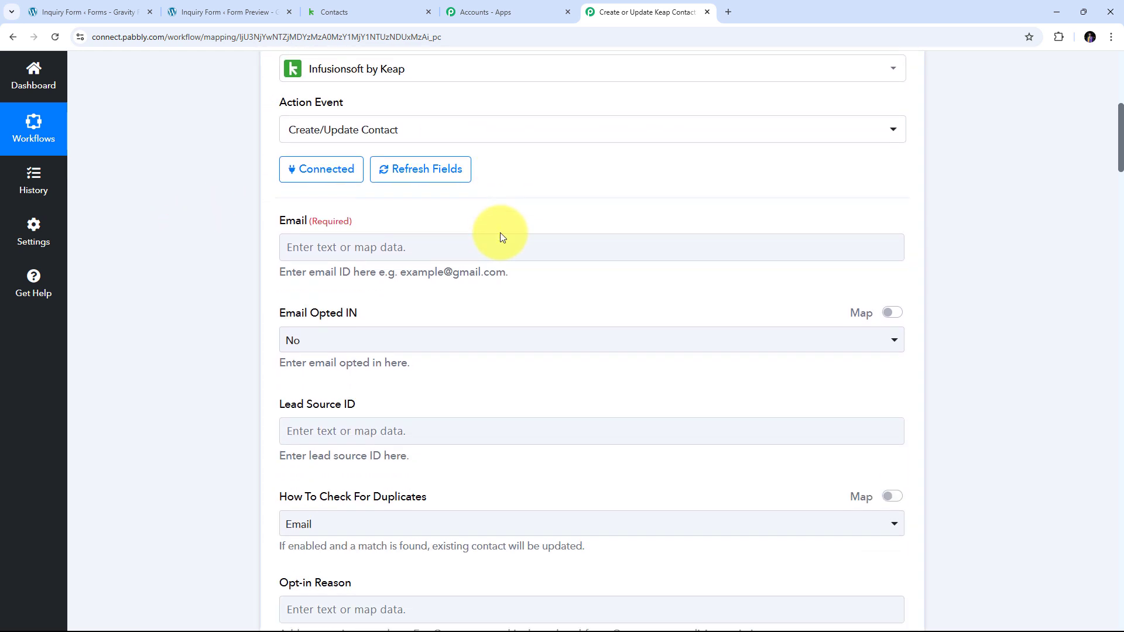
scroll(500, 233, up, 3)
scroll(500, 233, down, 15)
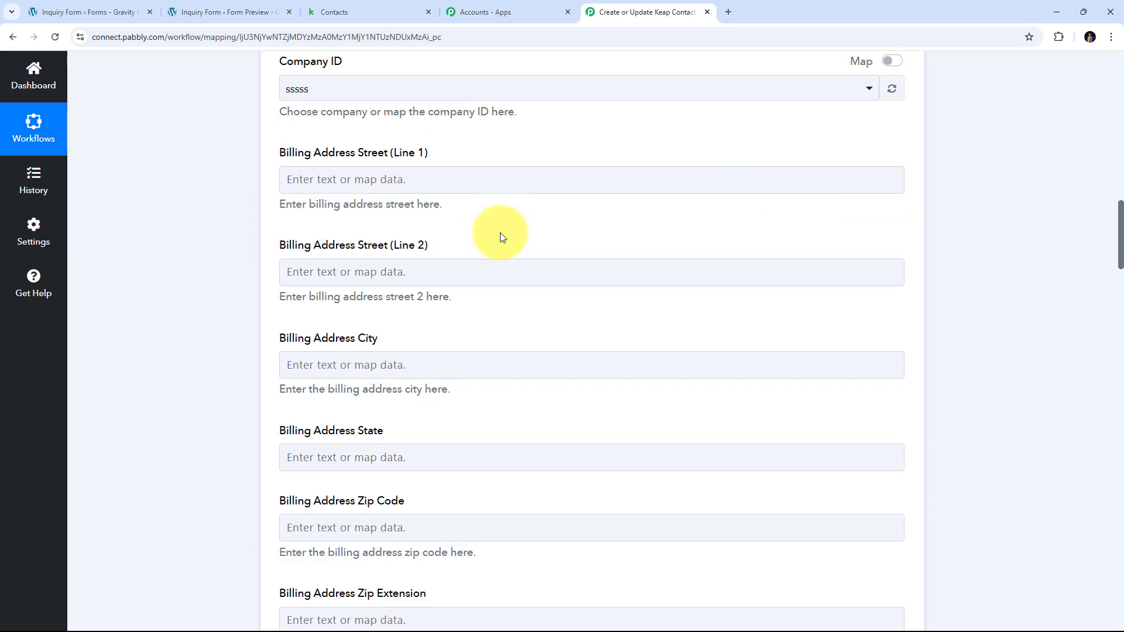
scroll(501, 237, up, 20)
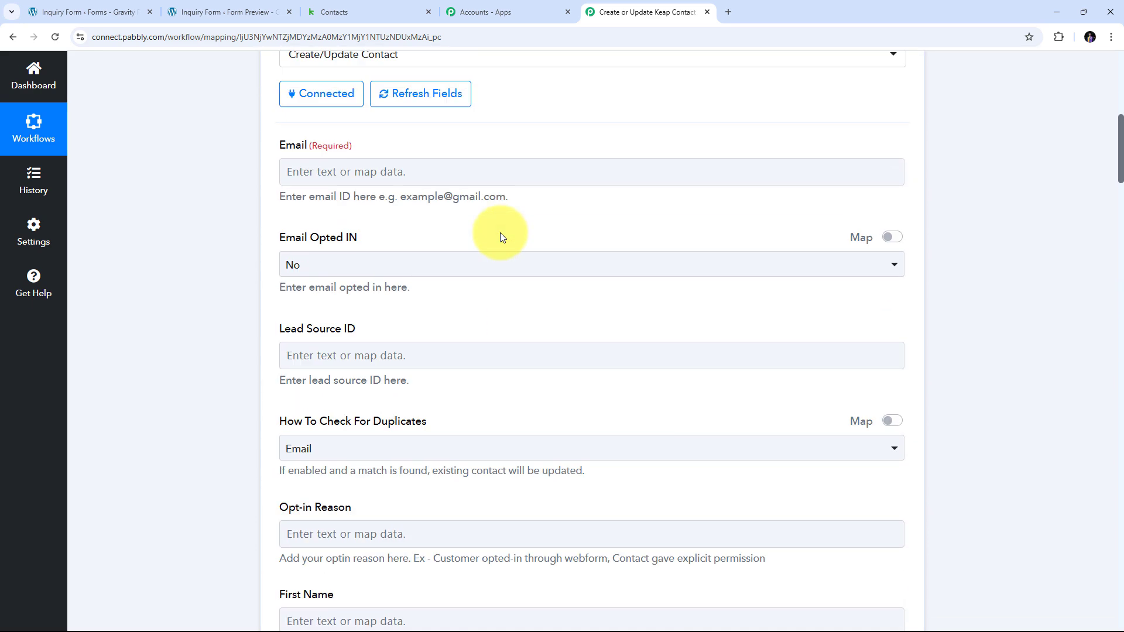
scroll(501, 237, up, 3)
click(329, 299)
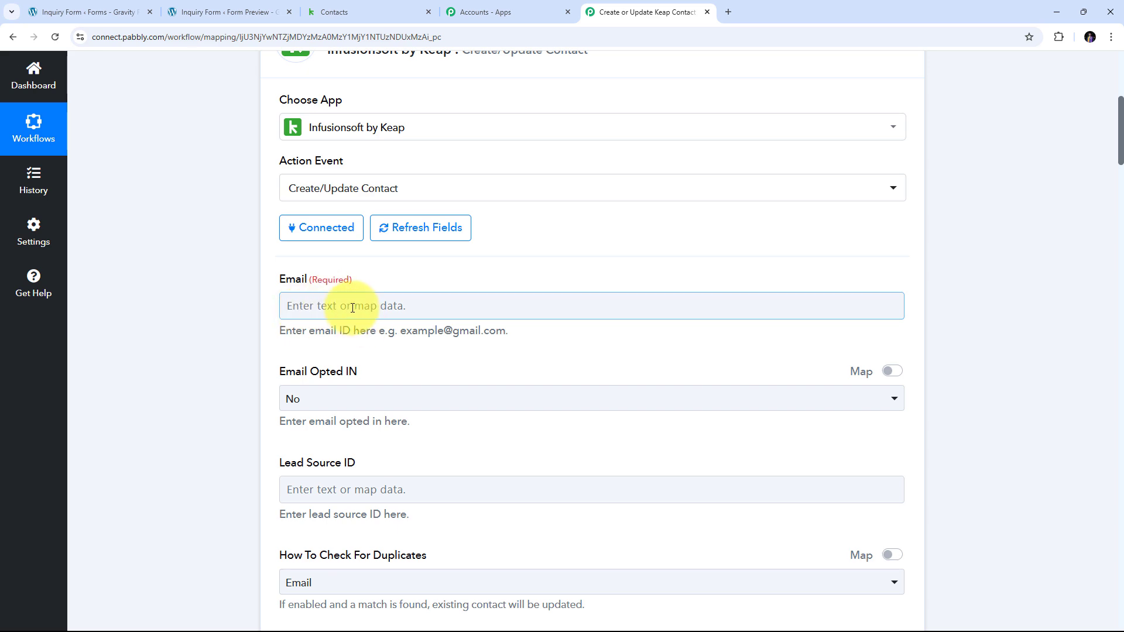
scroll(349, 307, down, 10)
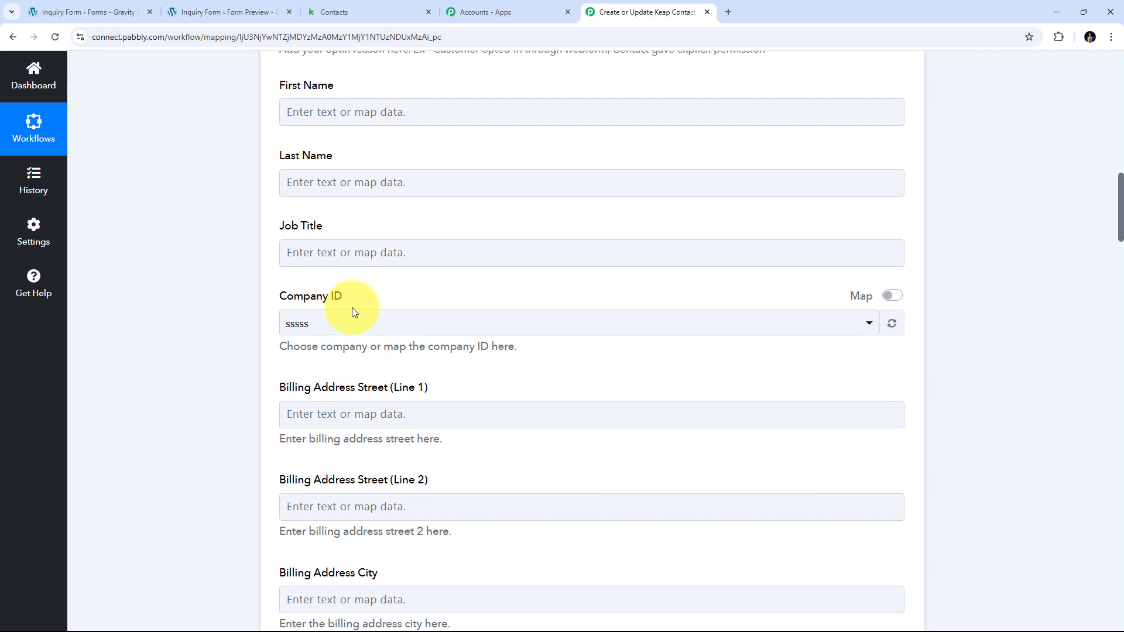
scroll(353, 307, up, 10)
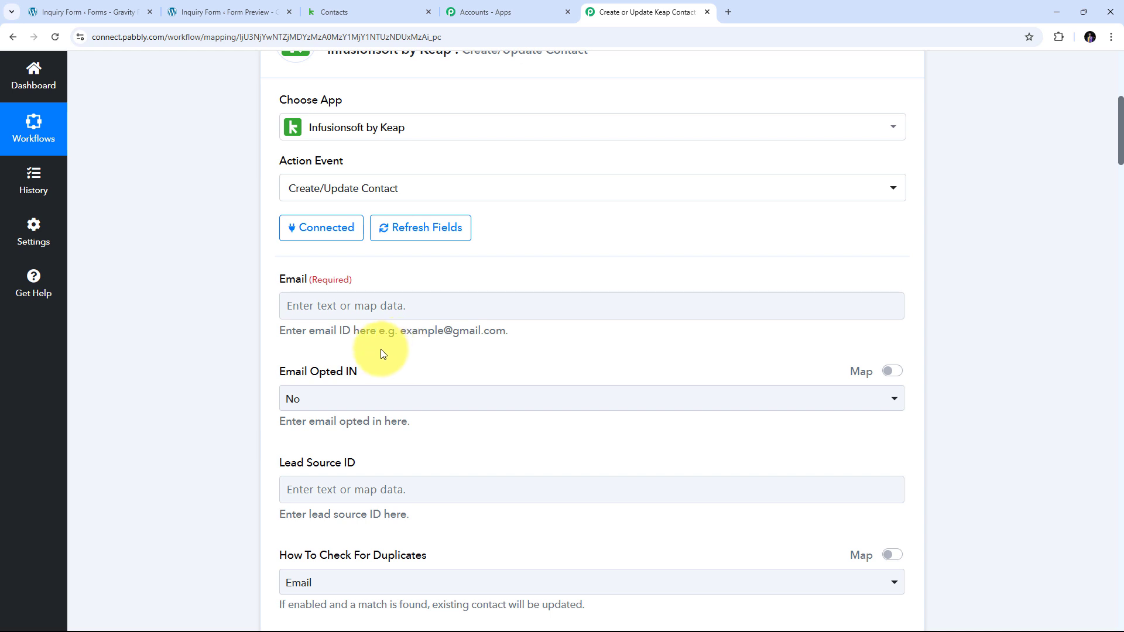
Map the Gravity Forms email answer into the Keap Email field.
click(300, 305)
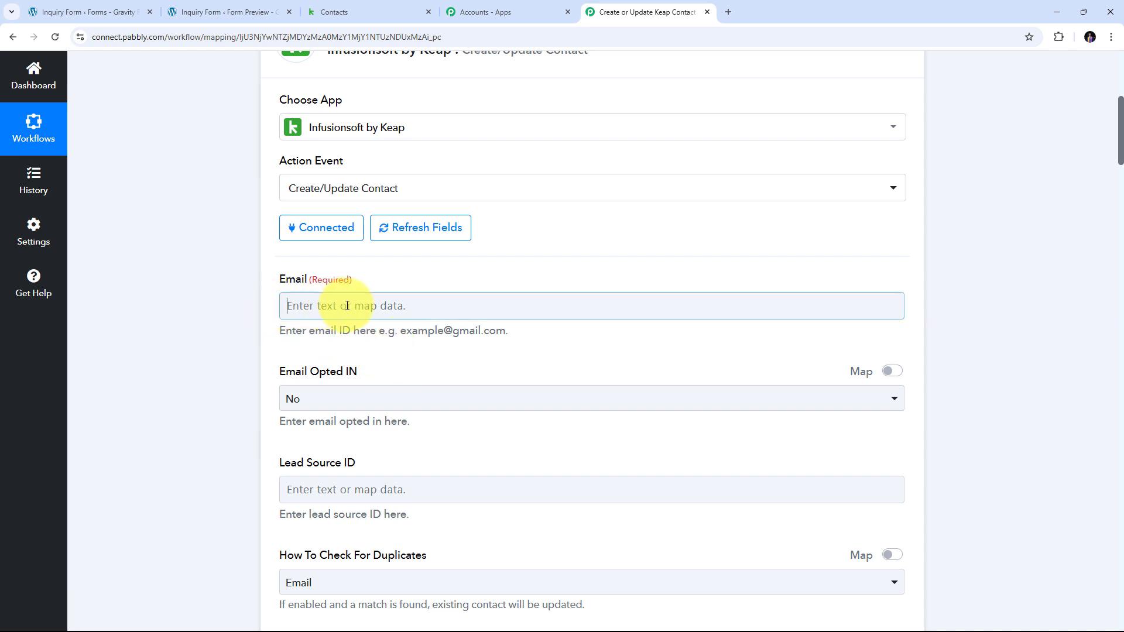
scroll(508, 280, down, 1)
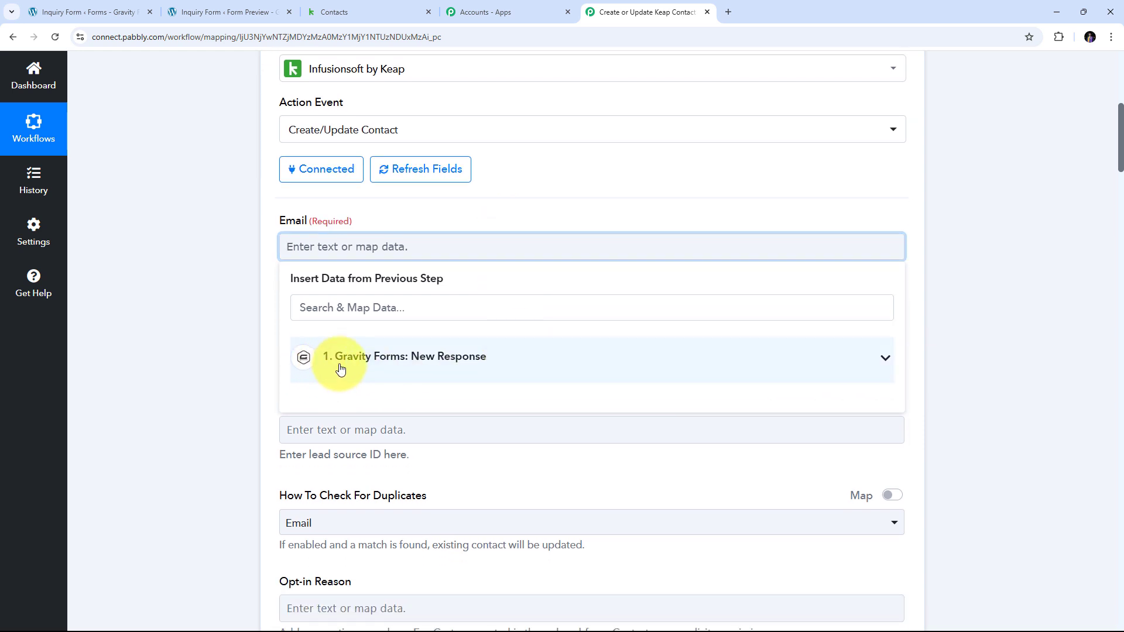
click(527, 362)
scroll(516, 351, down, 1)
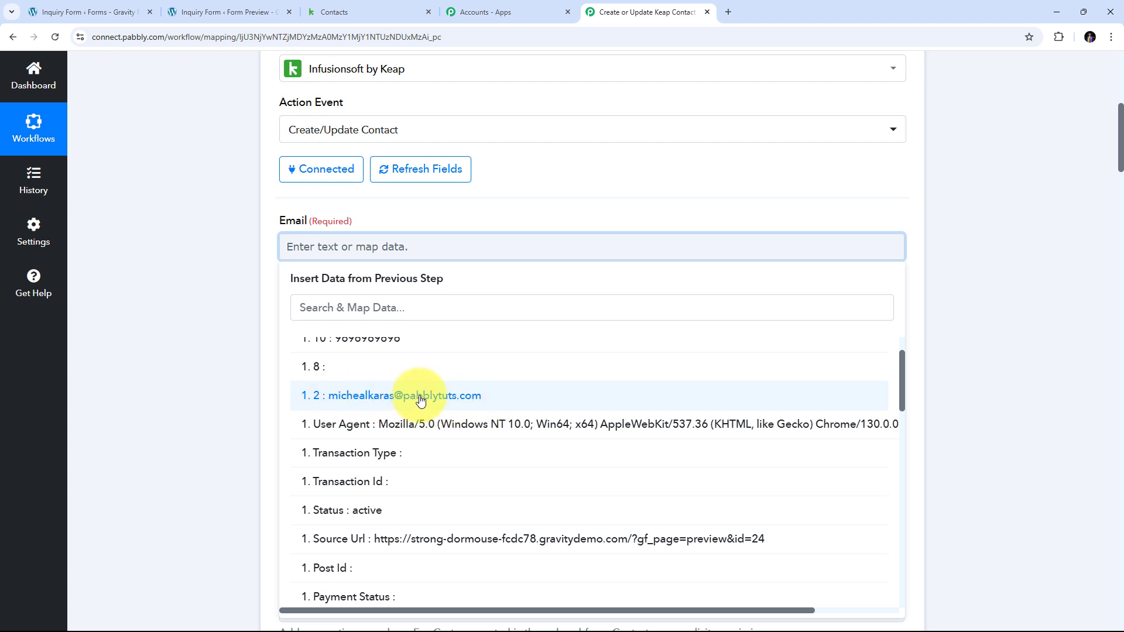
click(459, 391)
scroll(265, 223, down, 2)
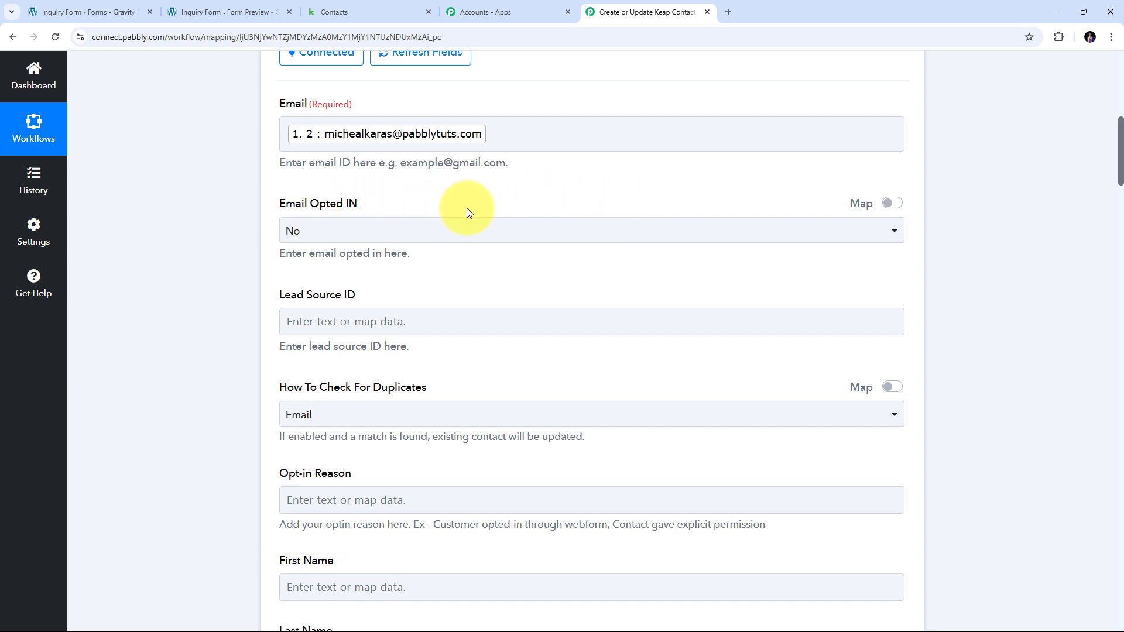
scroll(366, 234, up, 1)
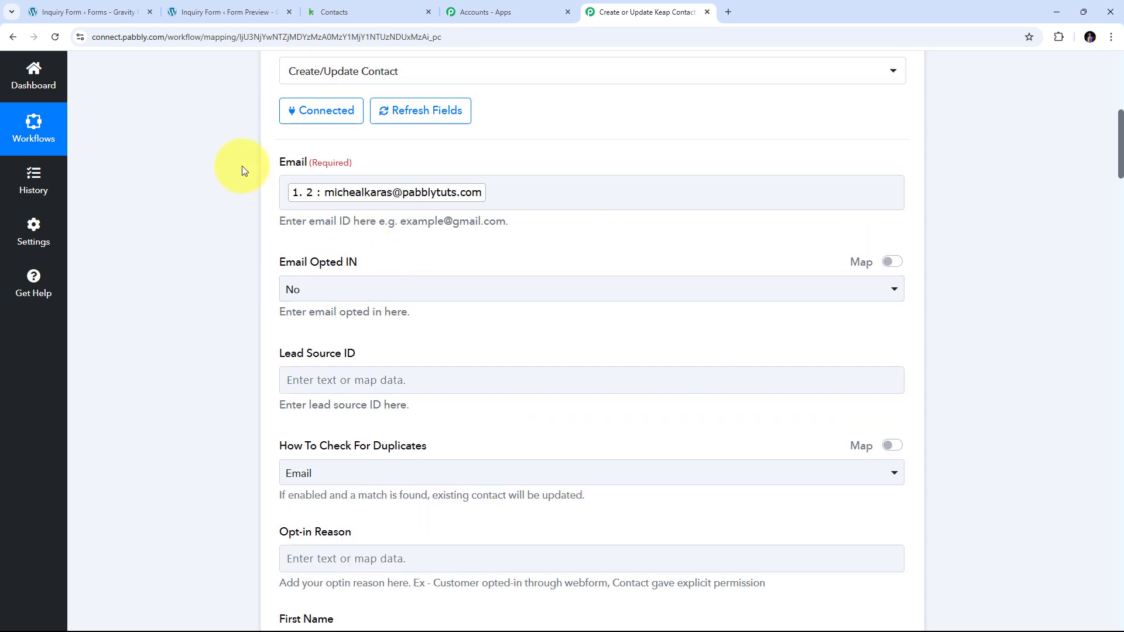
Set Email Opted IN to Yes and keep duplicate checking by Email.
click(354, 289)
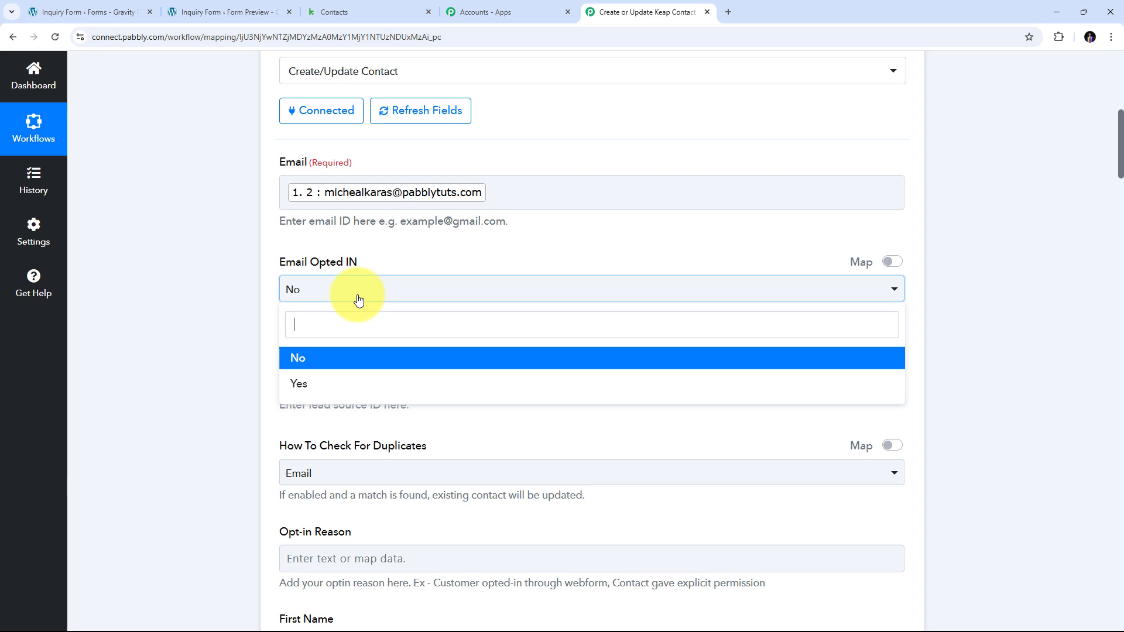
click(326, 393)
scroll(476, 246, down, 1)
scroll(477, 244, down, 3)
scroll(476, 243, up, 2)
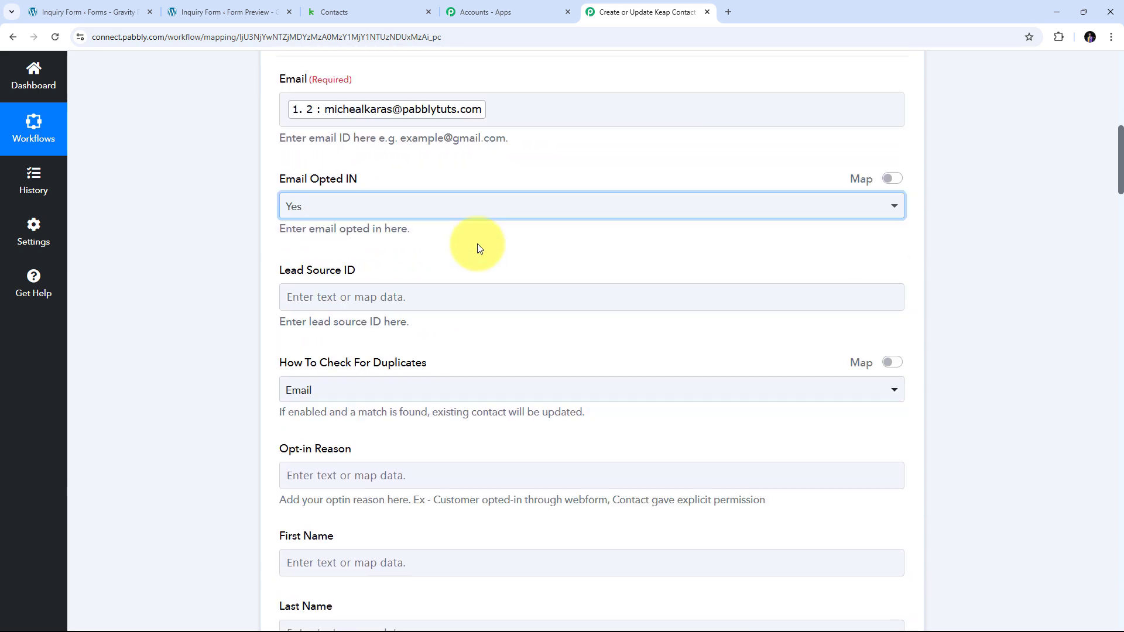
scroll(476, 244, down, 3)
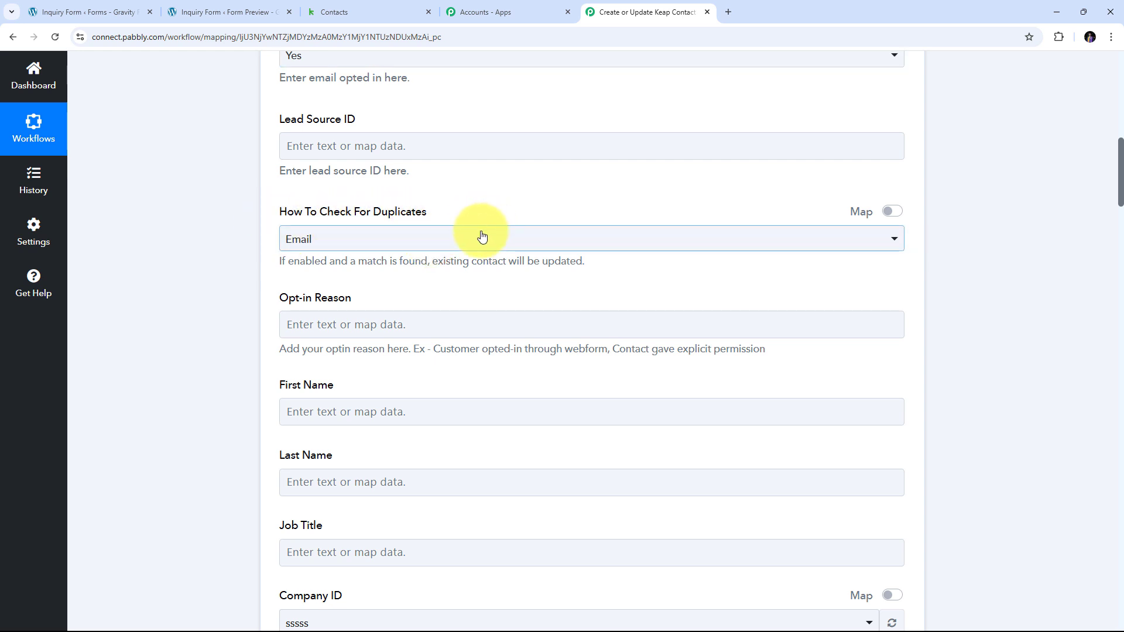
click(456, 240)
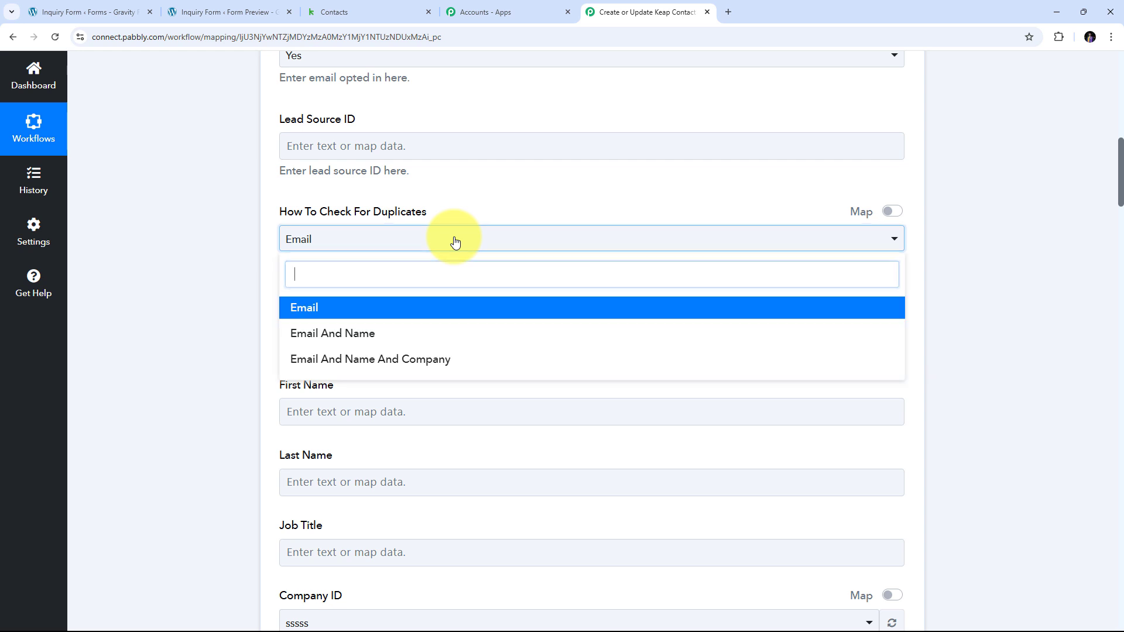
click(328, 314)
Map the form's first and last name answers into First Name and Last Name.
scroll(441, 269, down, 3)
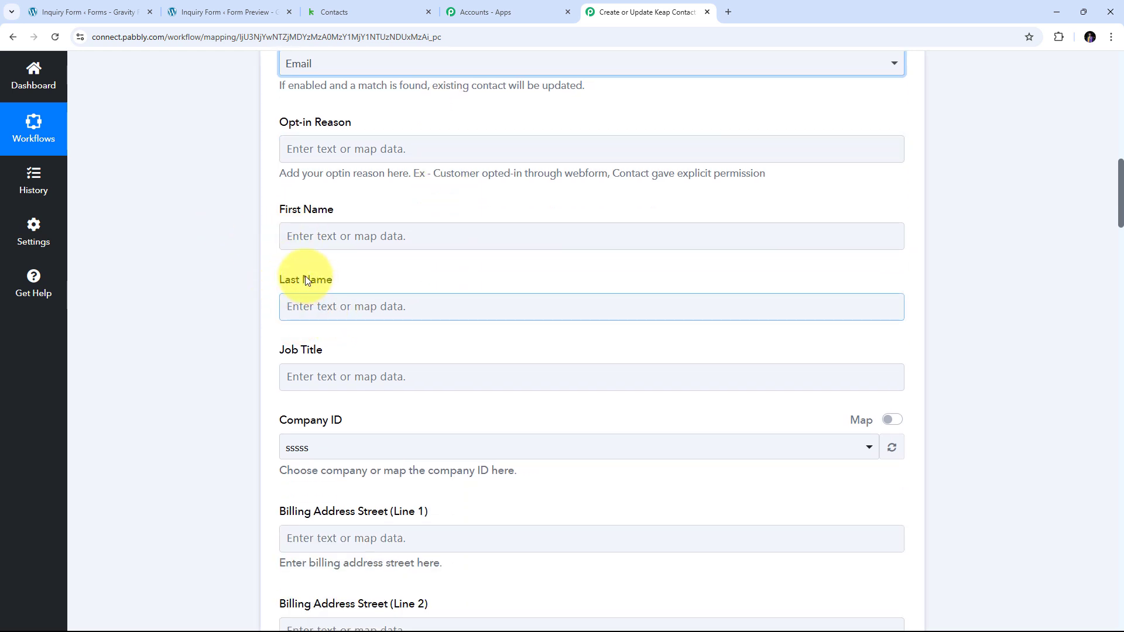
click(316, 234)
click(316, 235)
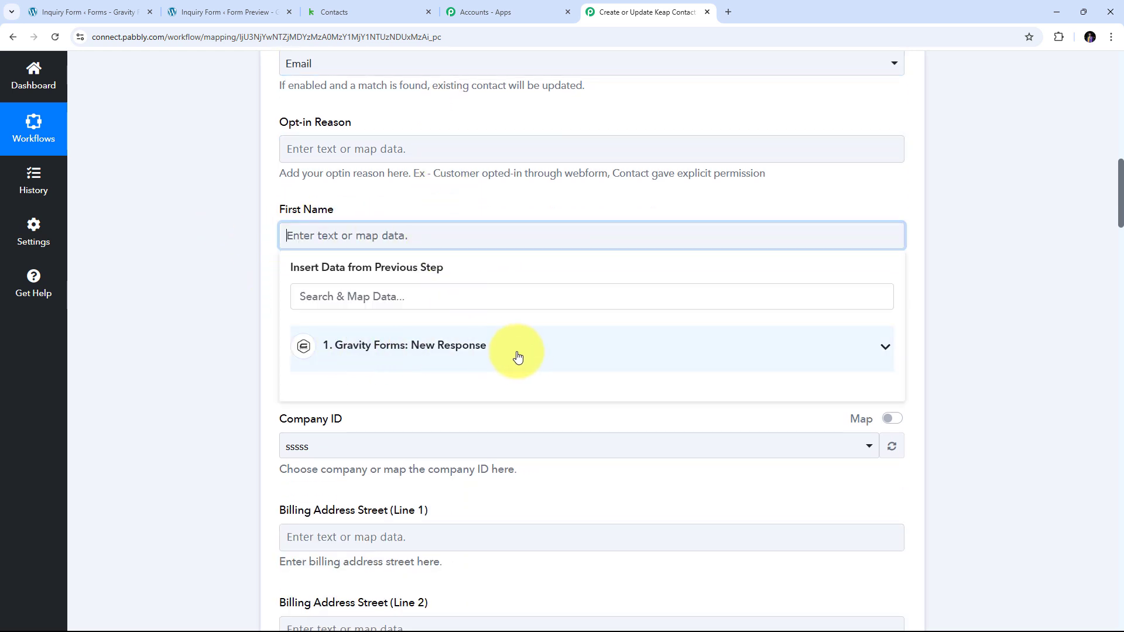
click(408, 354)
scroll(502, 414, down, 10)
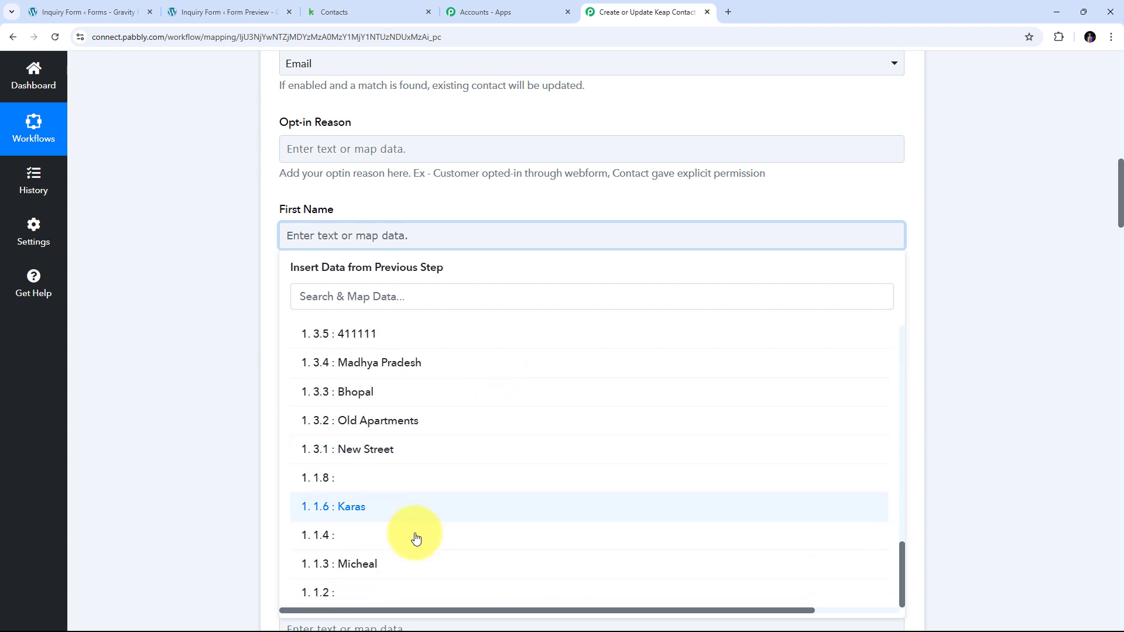
click(364, 565)
scroll(328, 228, down, 3)
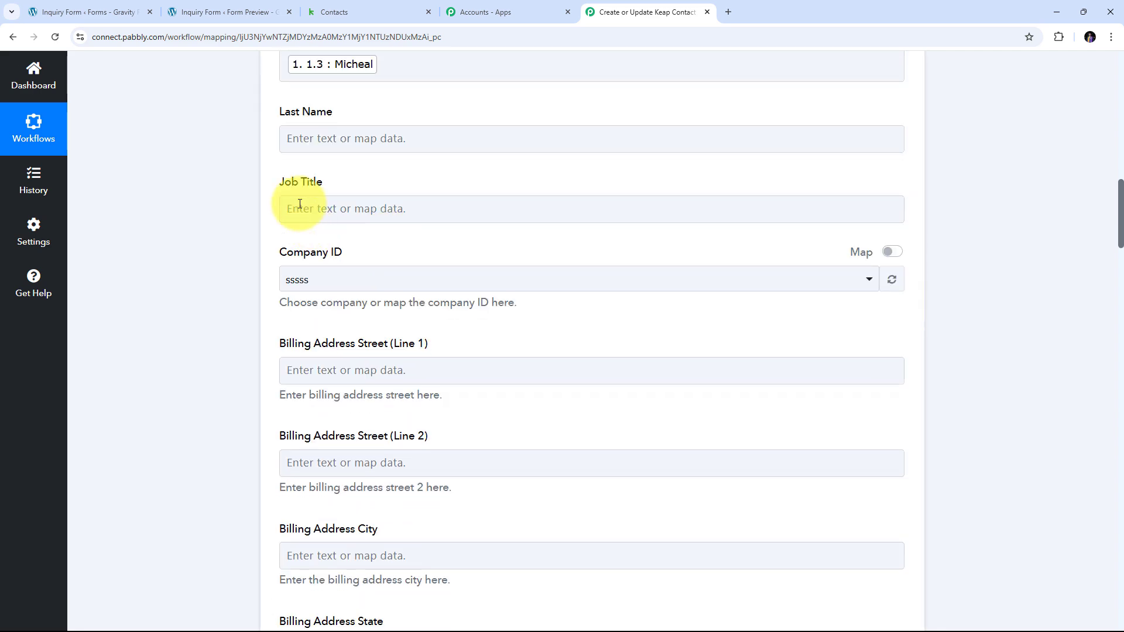
click(312, 135)
click(364, 248)
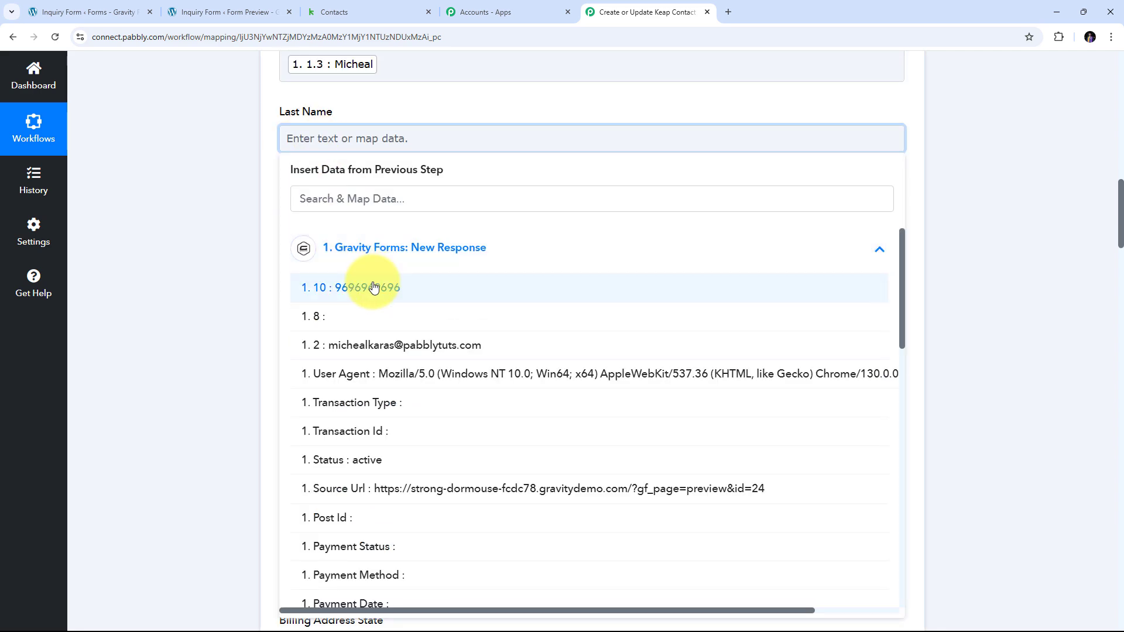
scroll(376, 489, down, 10)
click(353, 504)
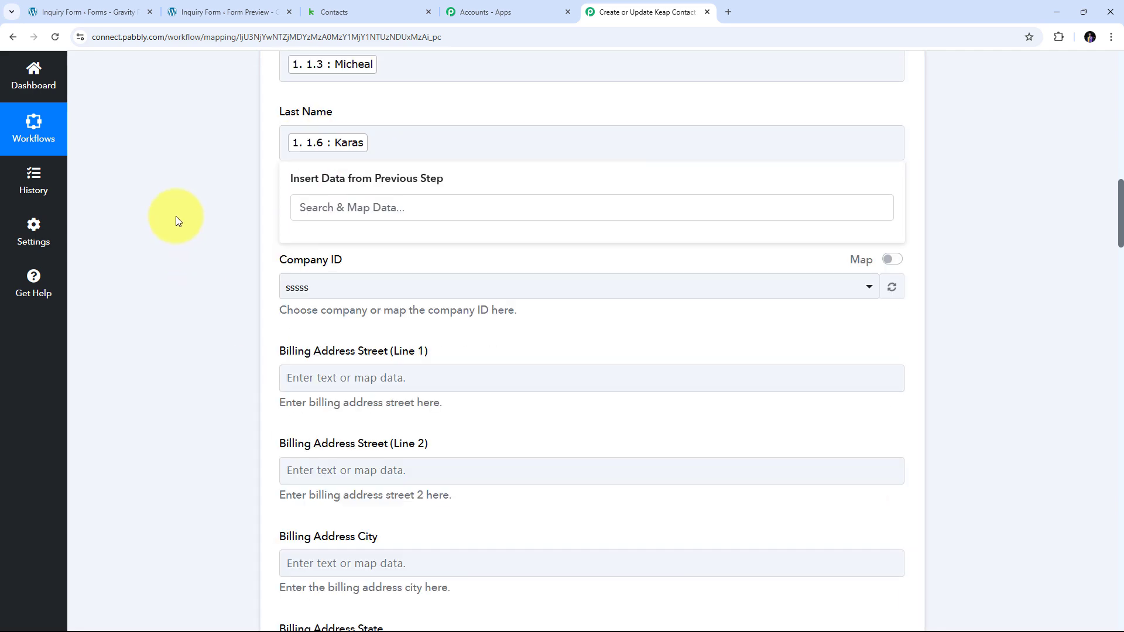
scroll(466, 183, down, 4)
scroll(466, 186, down, 12)
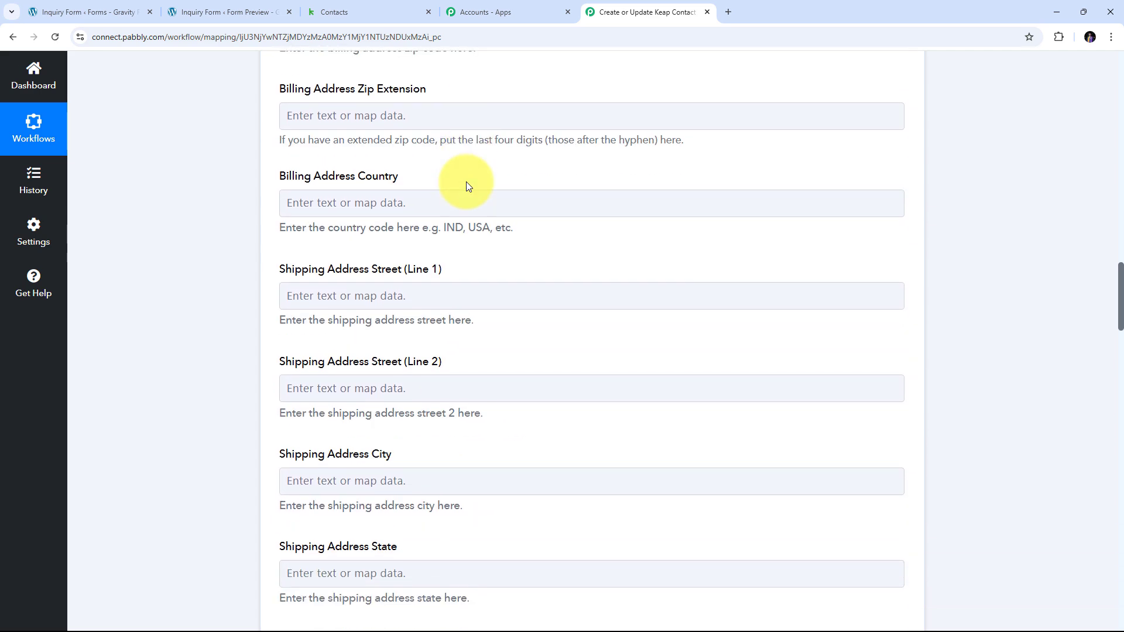
Map the form's street address lines into Shipping Address Line 1 and Line 2.
scroll(390, 218, up, 2)
scroll(439, 209, up, 2)
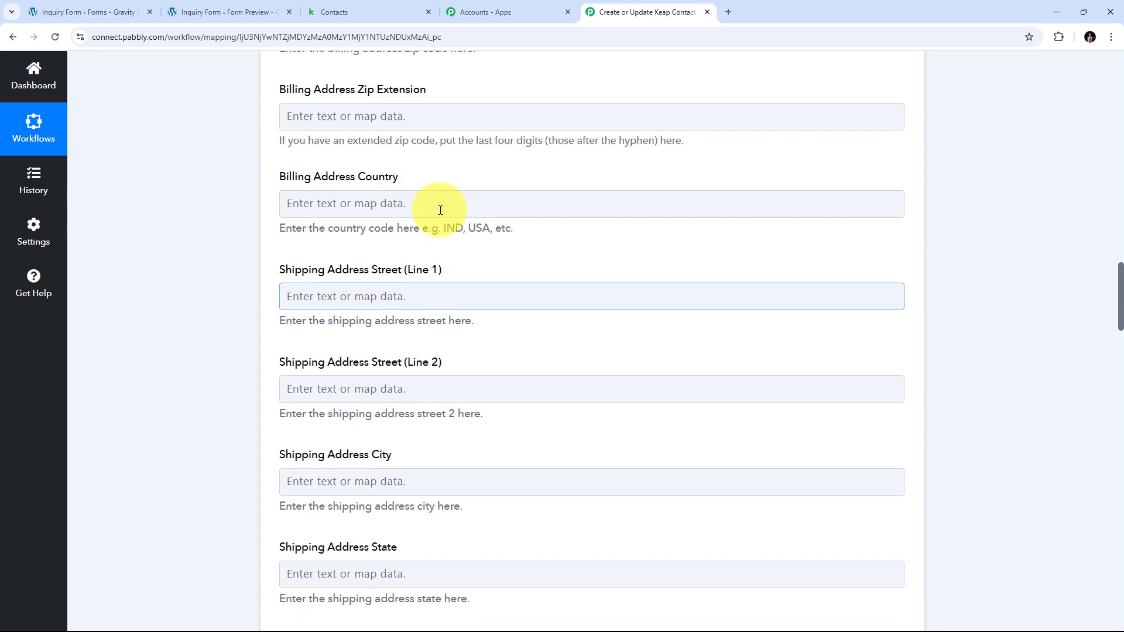
scroll(352, 246, down, 2)
click(314, 181)
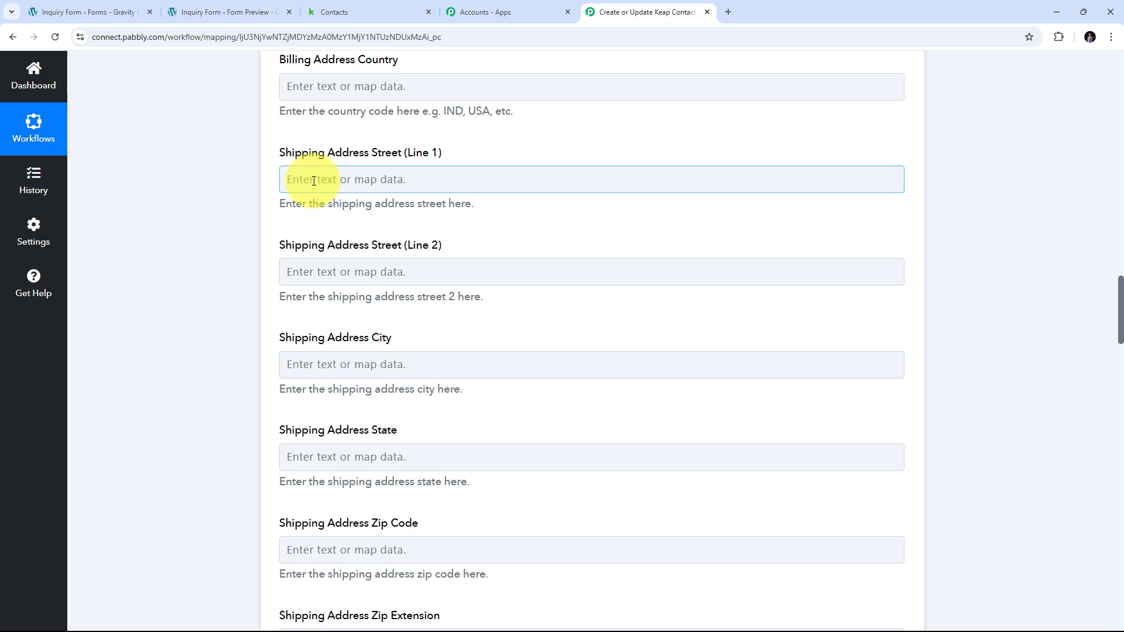
click(360, 179)
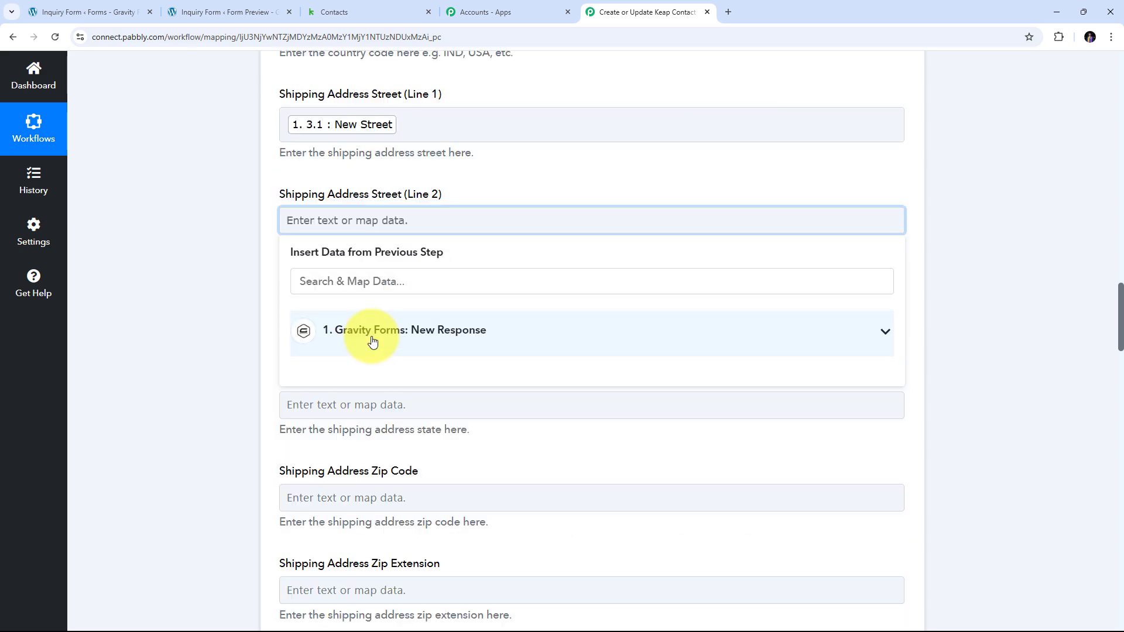
click(441, 330)
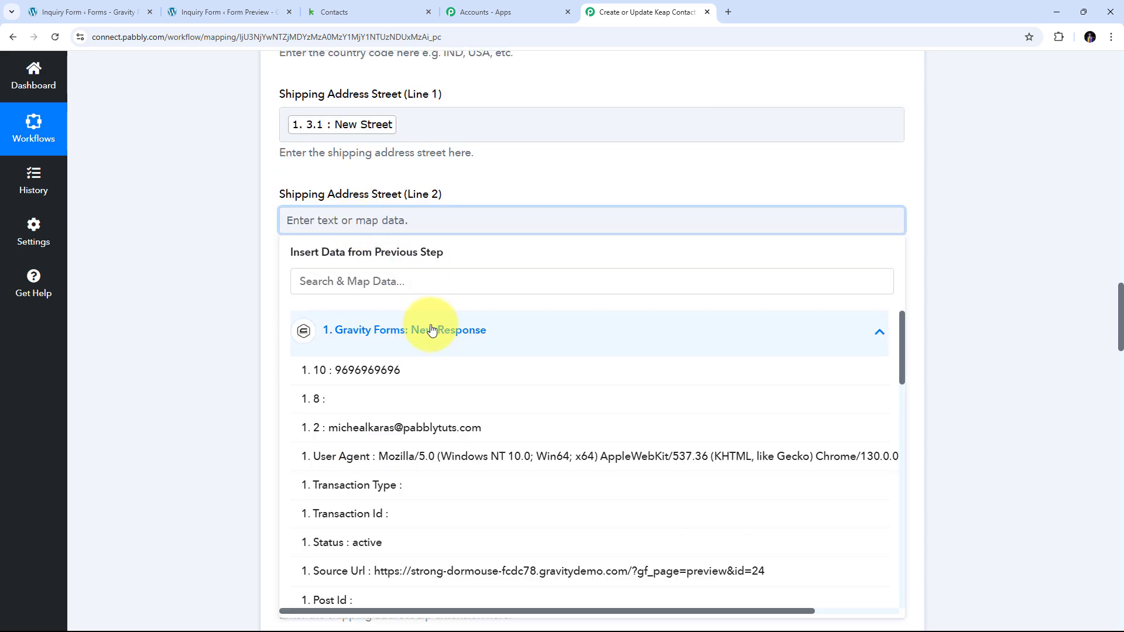
scroll(395, 344, down, 10)
scroll(396, 346, down, 3)
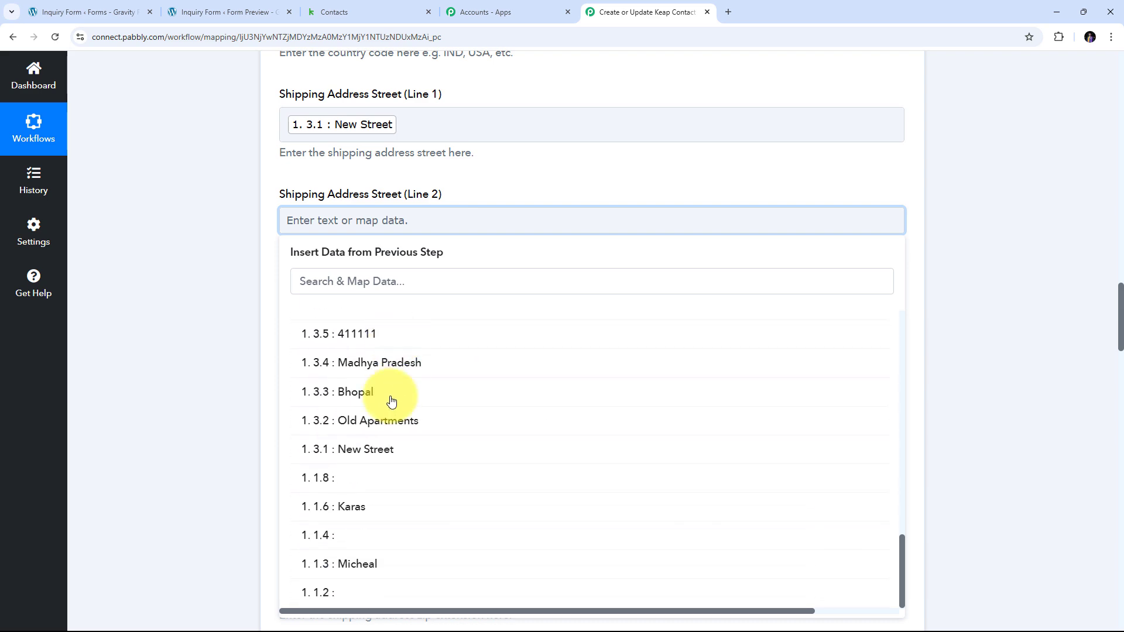
click(375, 422)
Map the form's city and state answers into Shipping City and Shipping State.
click(296, 261)
click(402, 371)
scroll(408, 409, down, 12)
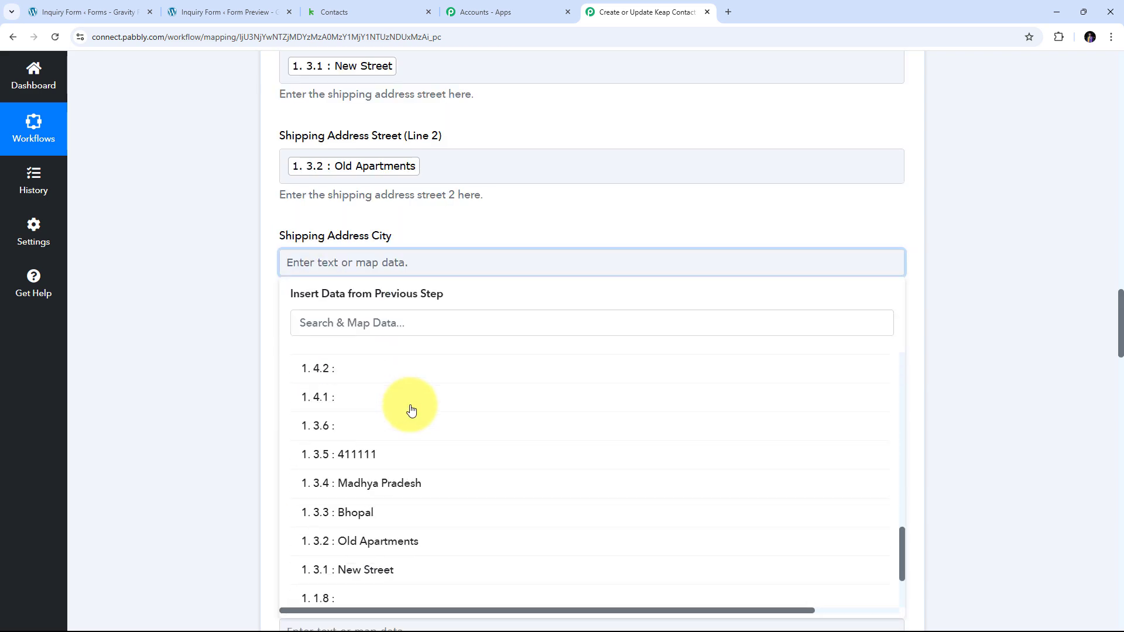
click(409, 386)
scroll(306, 195, down, 3)
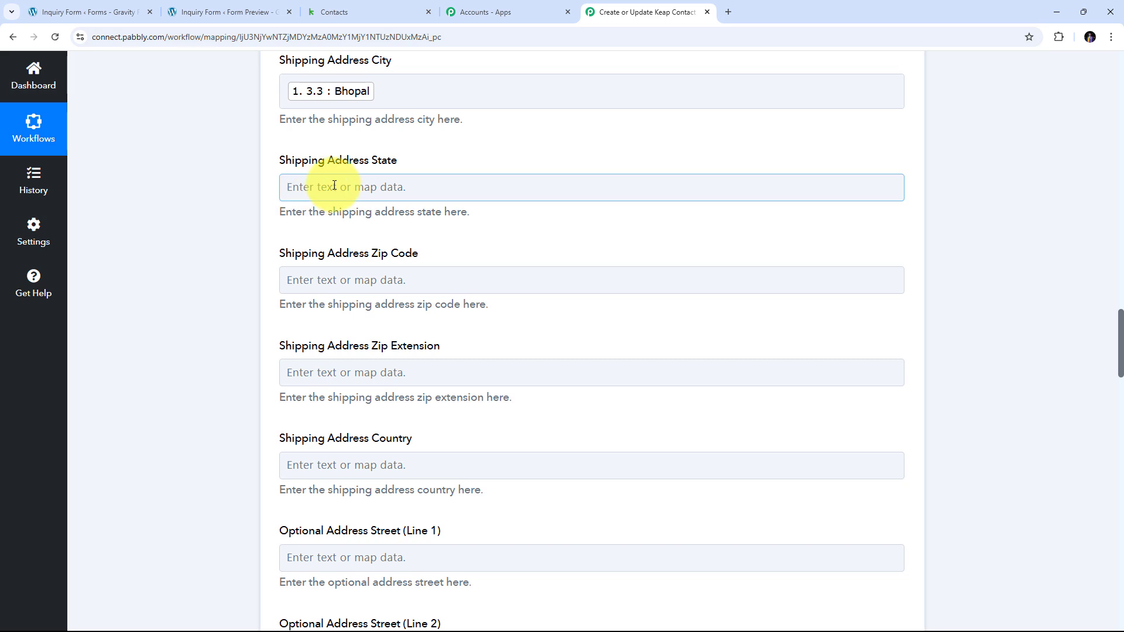
click(307, 195)
click(370, 327)
scroll(413, 410, down, 5)
scroll(287, 228, down, 2)
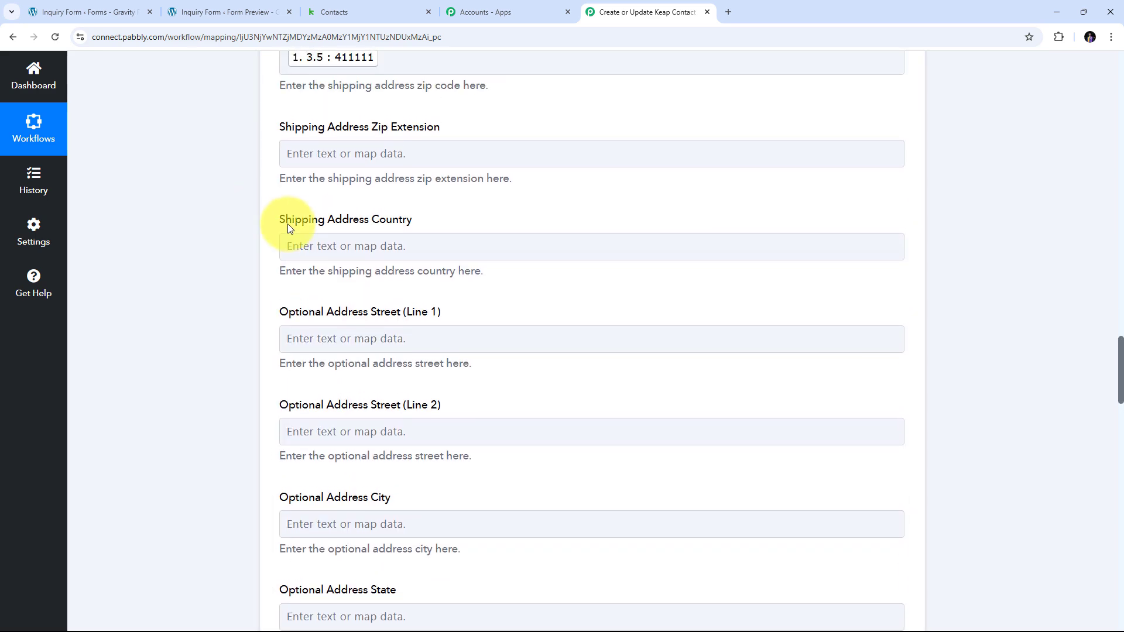
Set Shipping Country to IND.
click(355, 245)
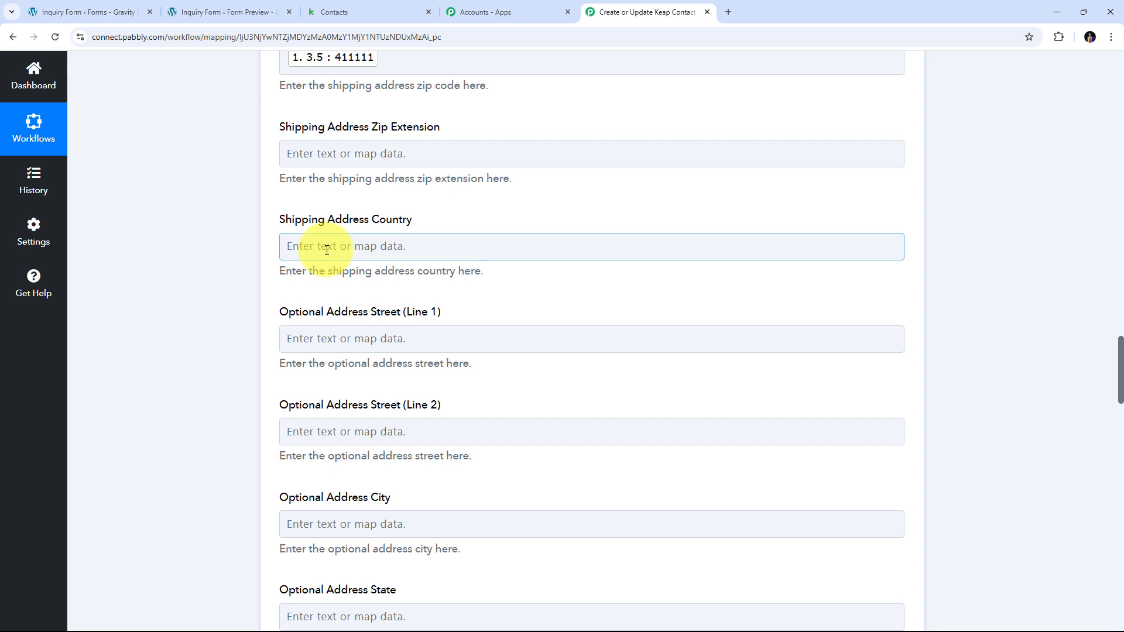
click(326, 248)
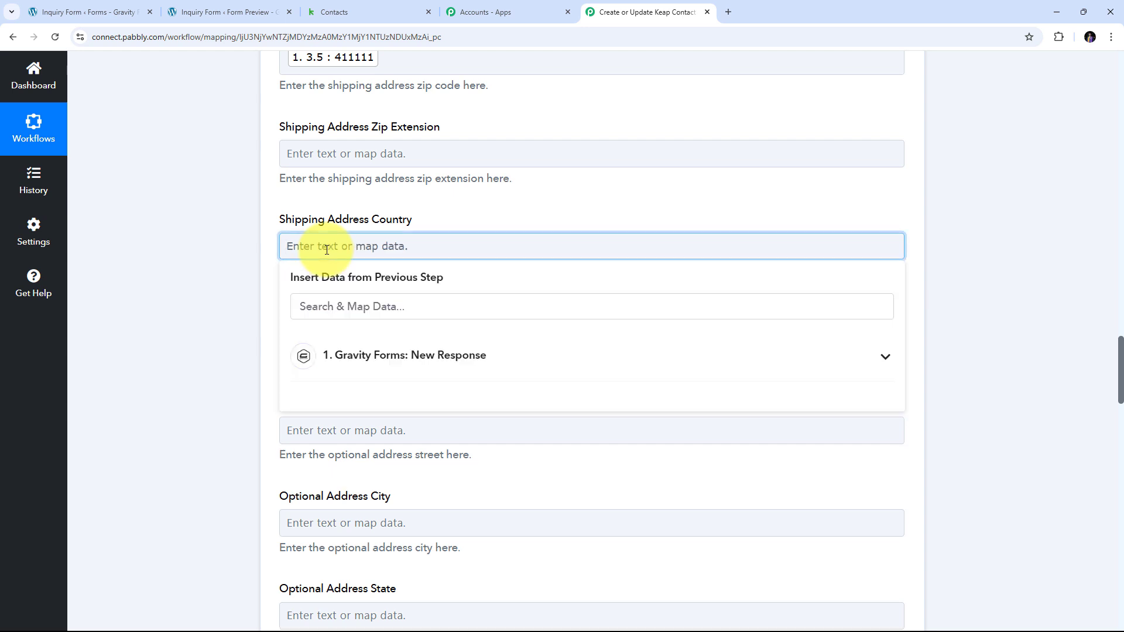
text(IND)
click(155, 223)
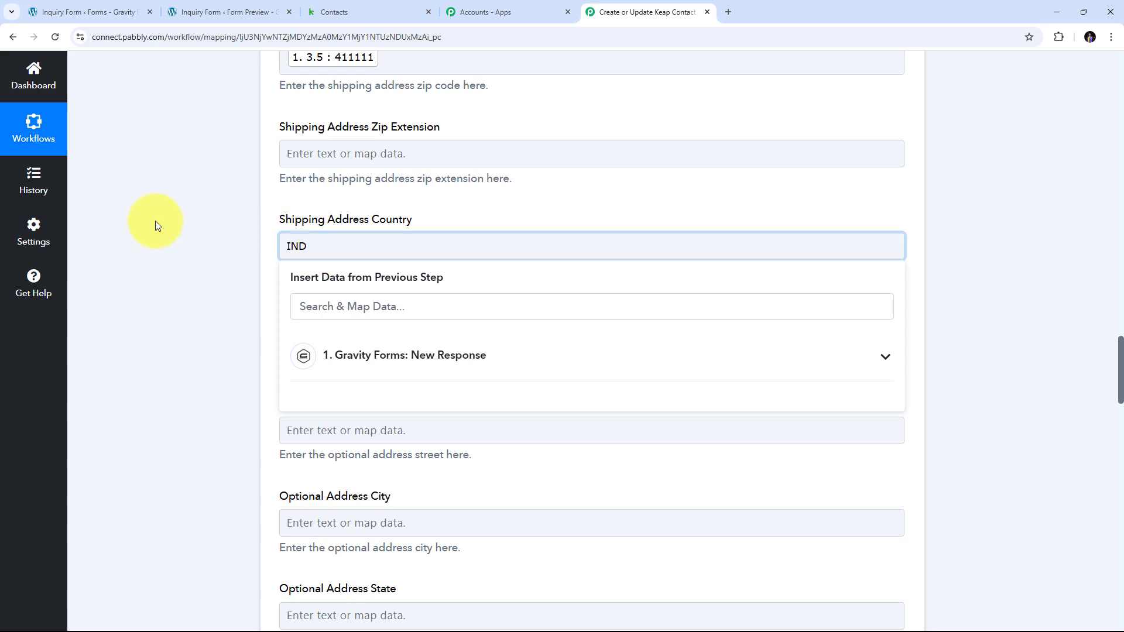
scroll(439, 235, down, 8)
scroll(441, 239, down, 6)
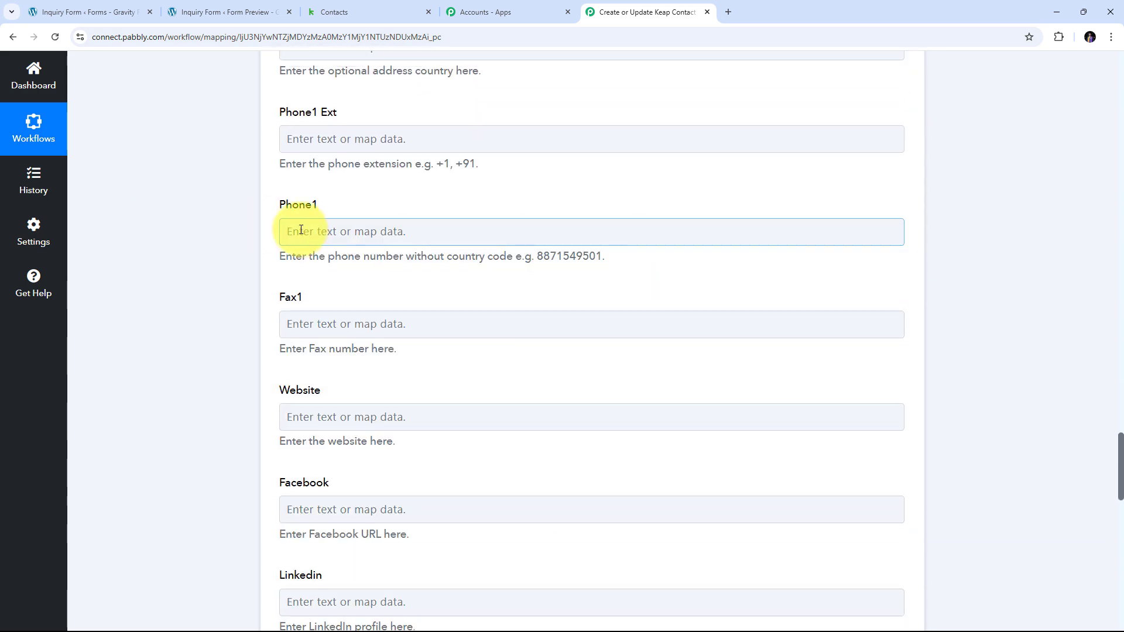
Map the submitted phone number from form field 10 into Phone1 and review the remaining fields.
click(351, 237)
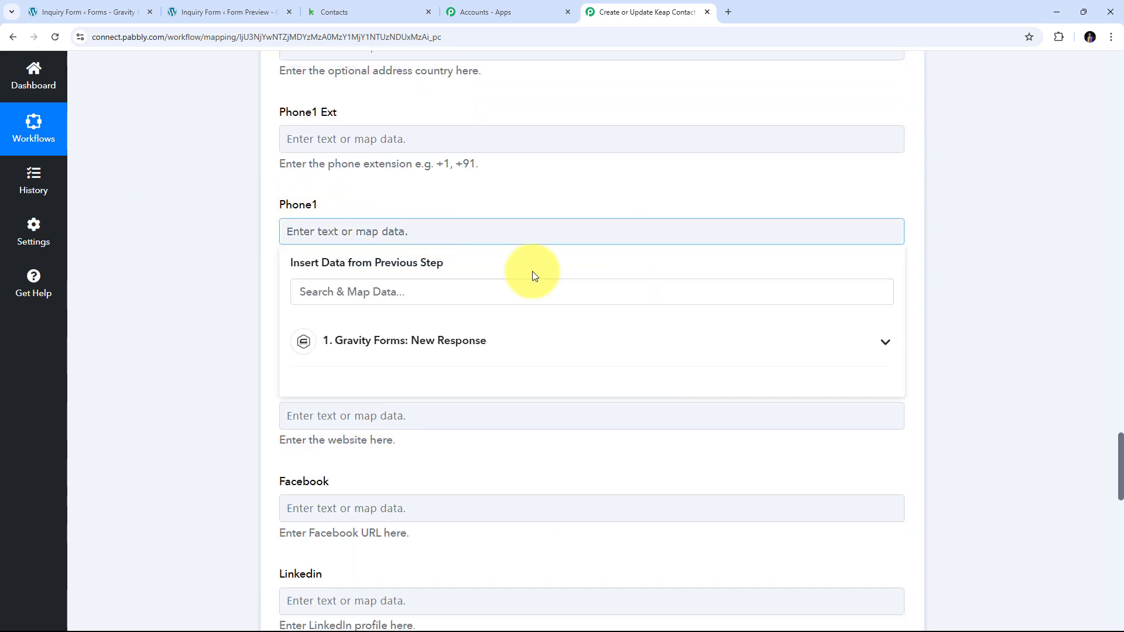
click(404, 345)
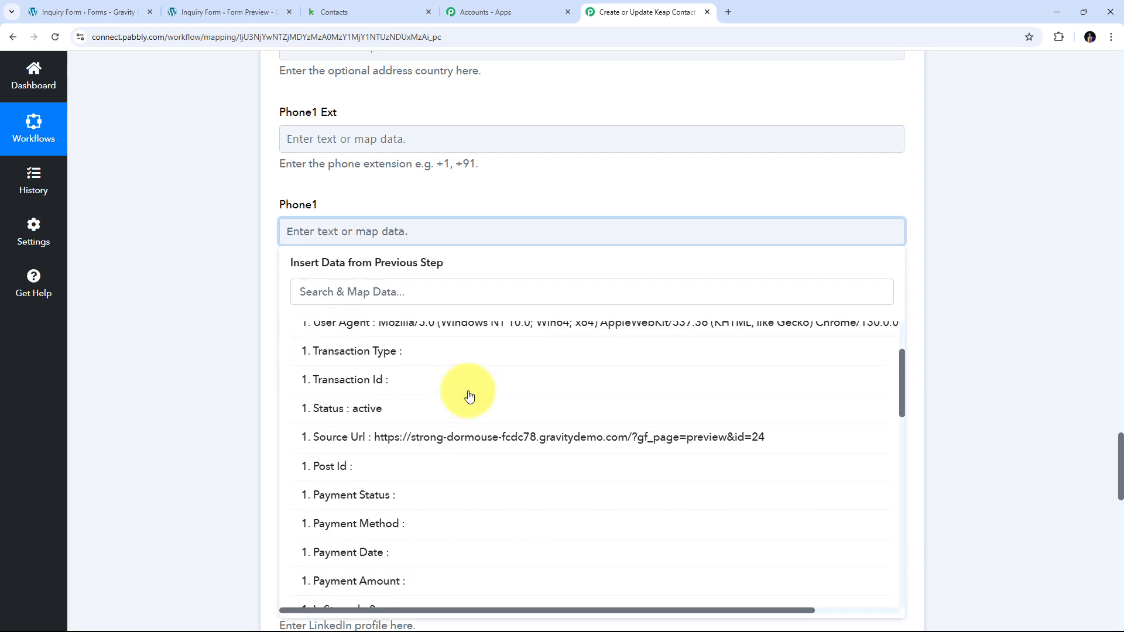
scroll(467, 394, up, 4)
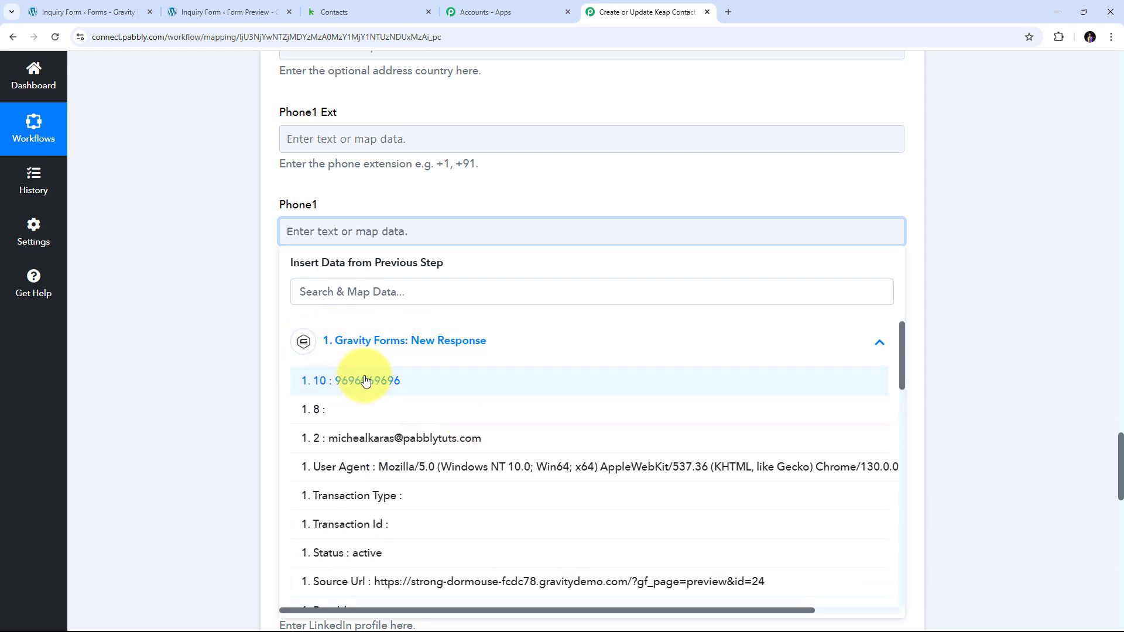
click(379, 381)
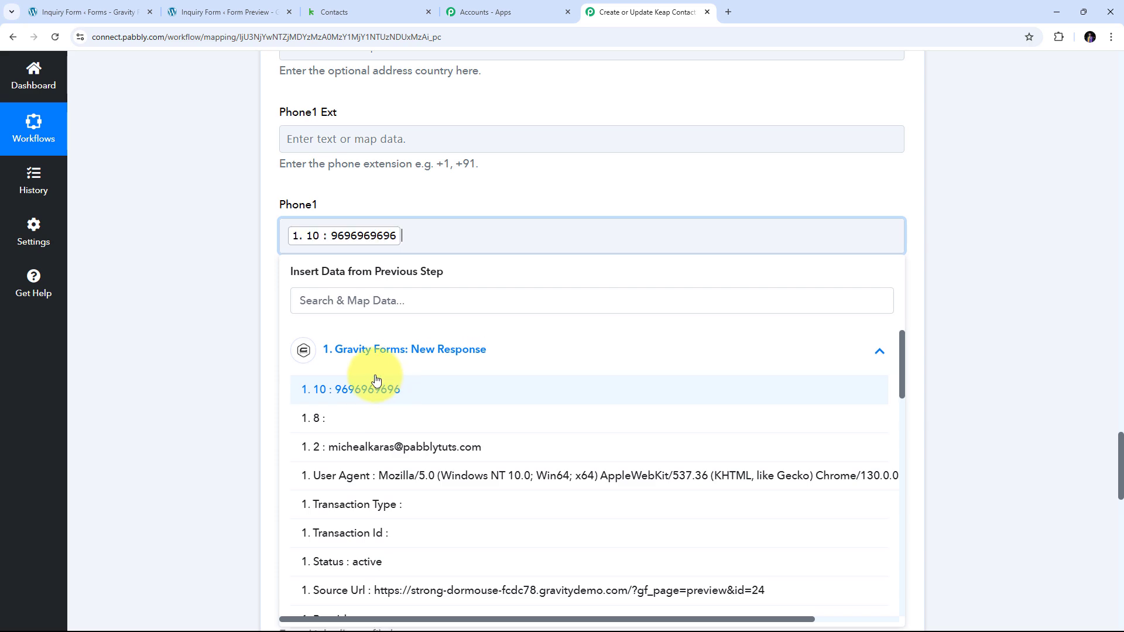
click(205, 276)
scroll(454, 304, up, 20)
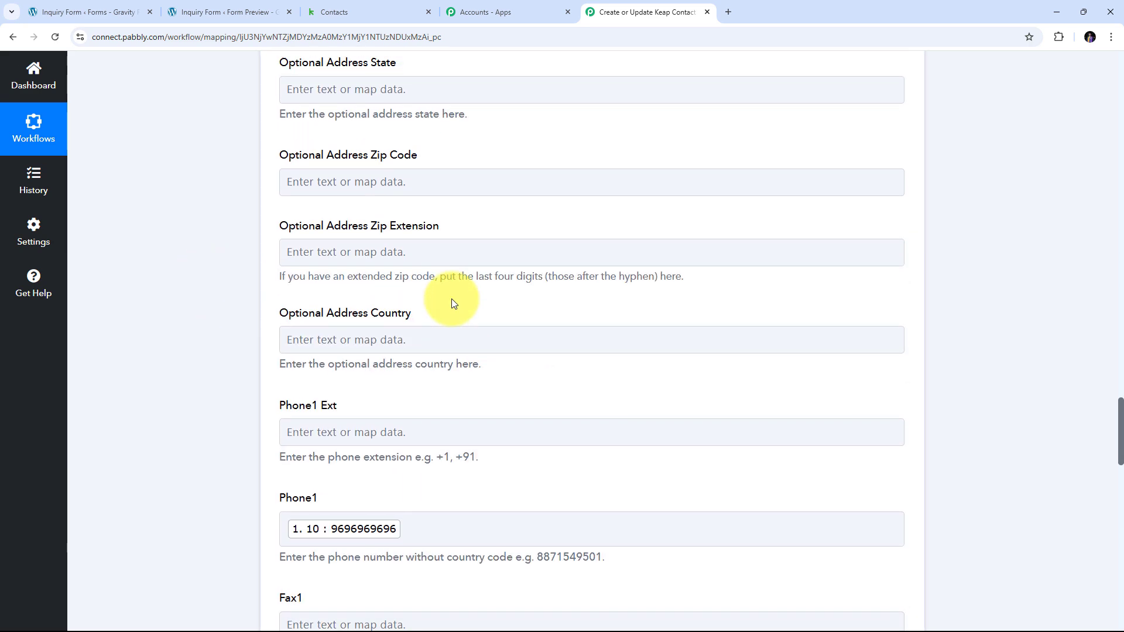
scroll(451, 303, up, 2)
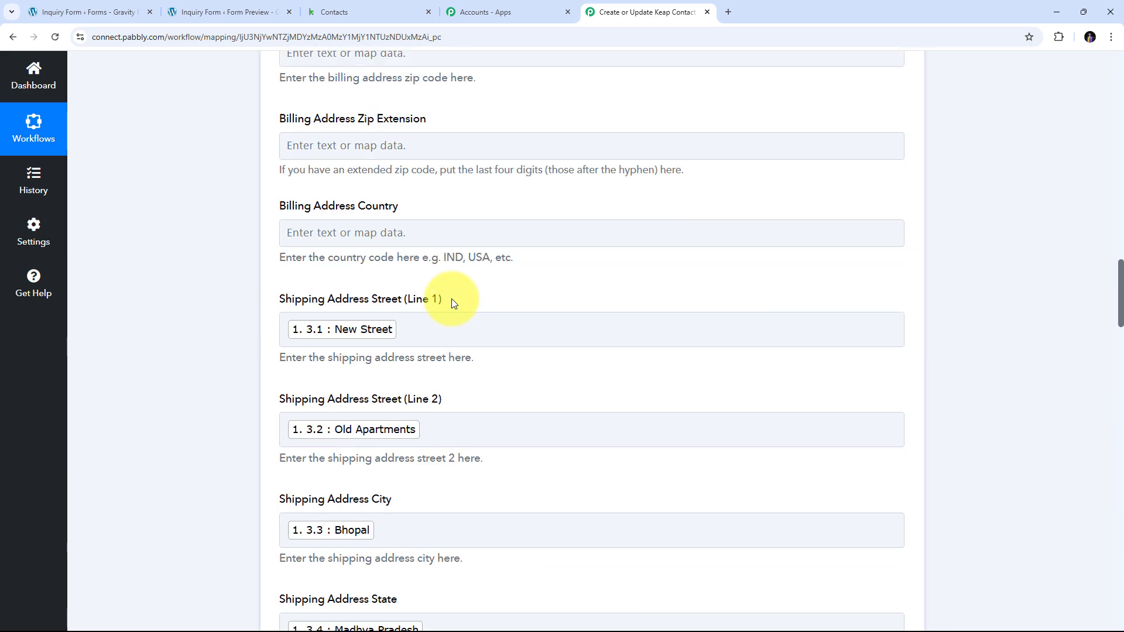
scroll(452, 303, down, 2)
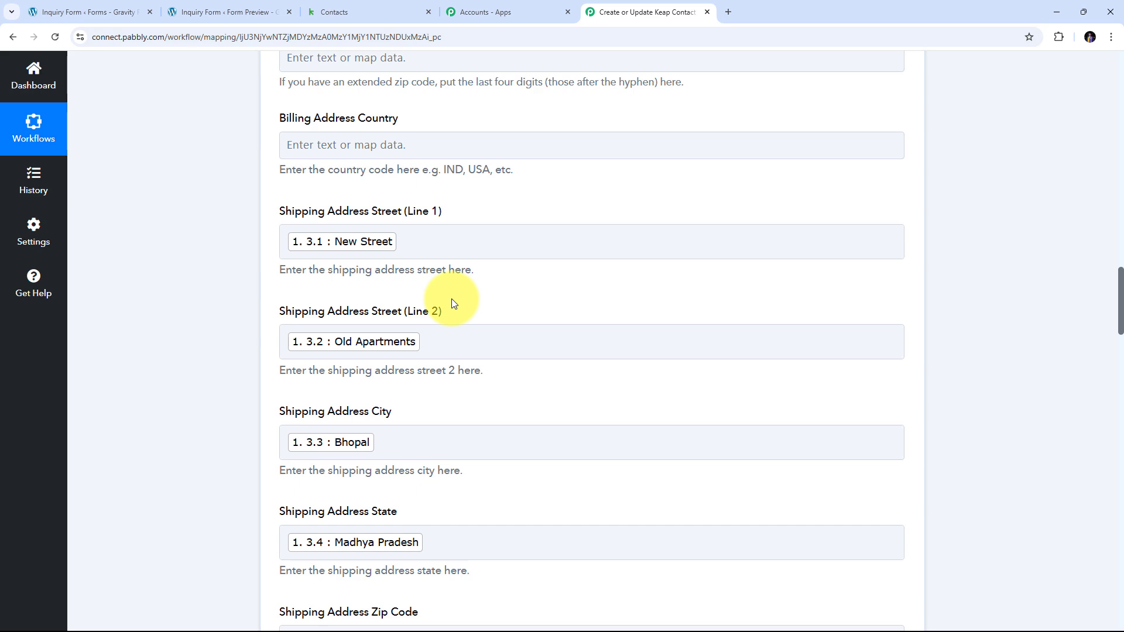
scroll(452, 302, down, 7)
scroll(521, 284, up, 8)
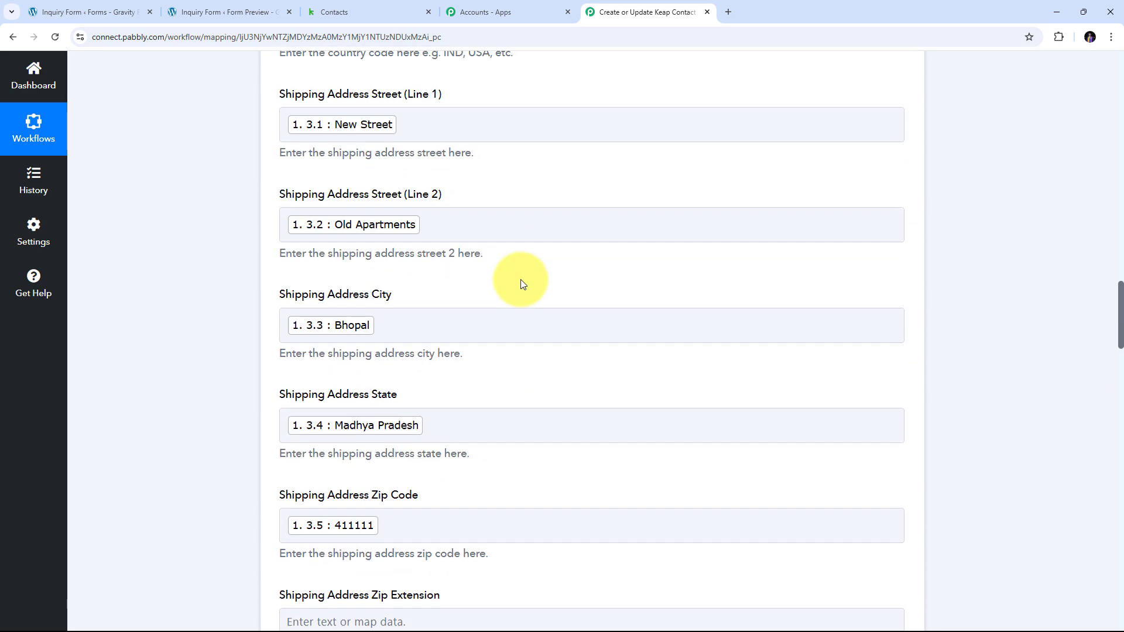
scroll(522, 284, down, 2)
scroll(521, 284, down, 1)
scroll(521, 283, down, 7)
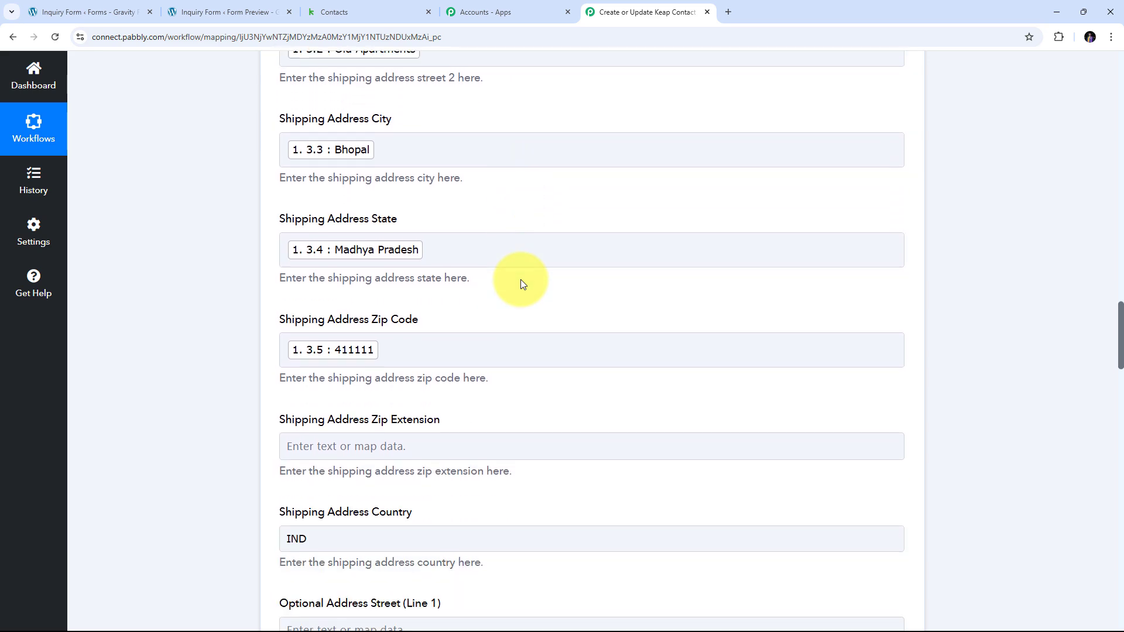
scroll(523, 285, down, 20)
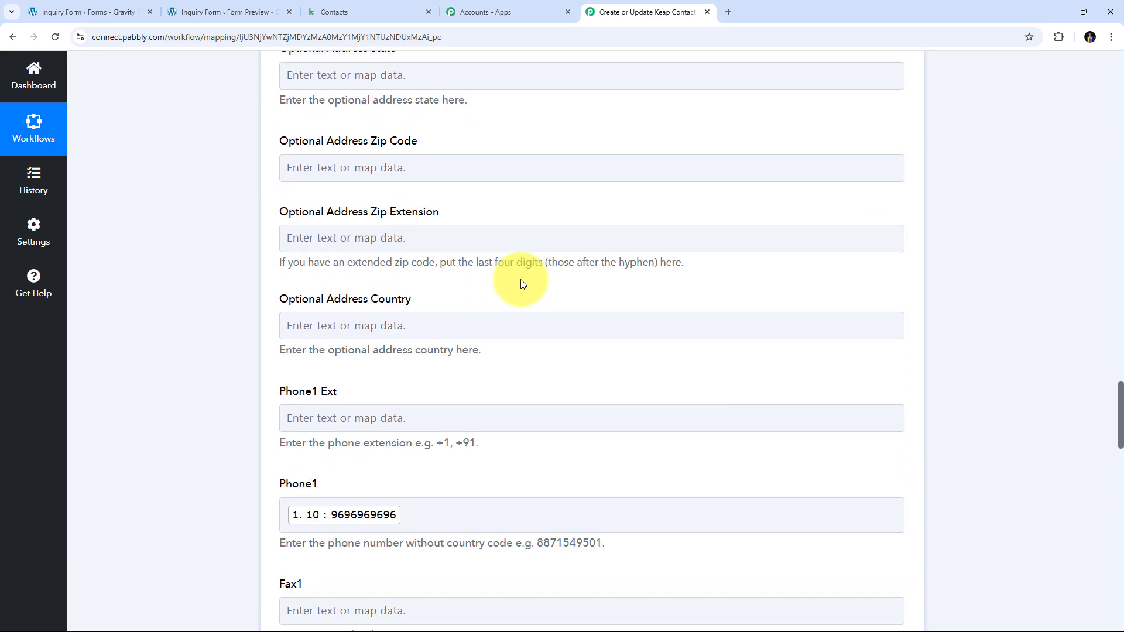
scroll(521, 280, down, 10)
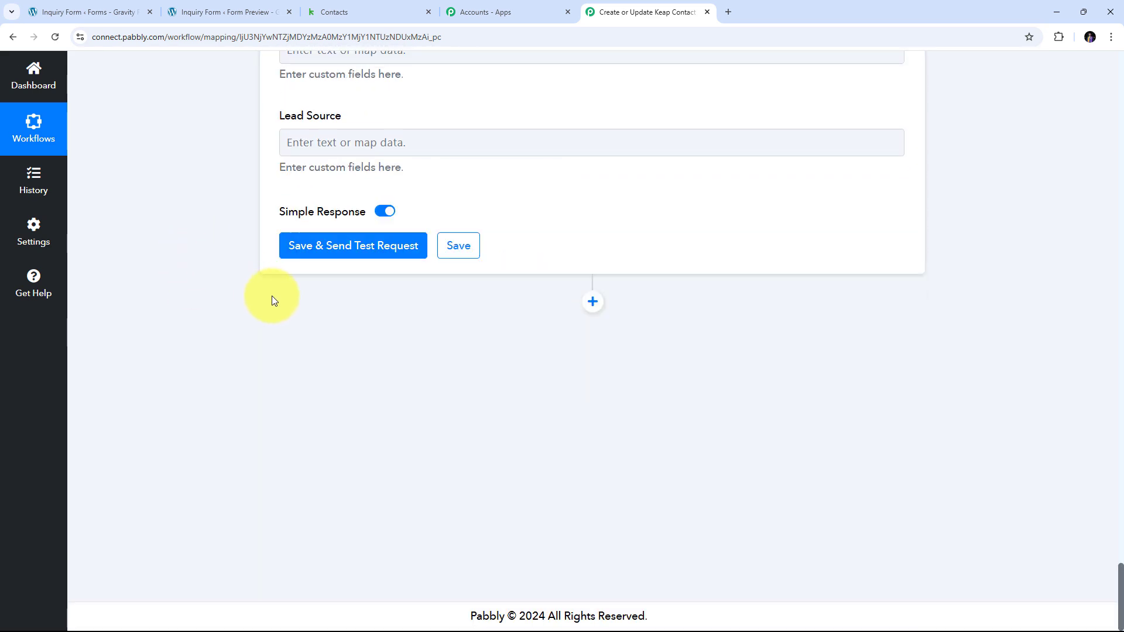
Save the Keap contact mapping and send a test request, which returns contact Id 346.
click(343, 253)
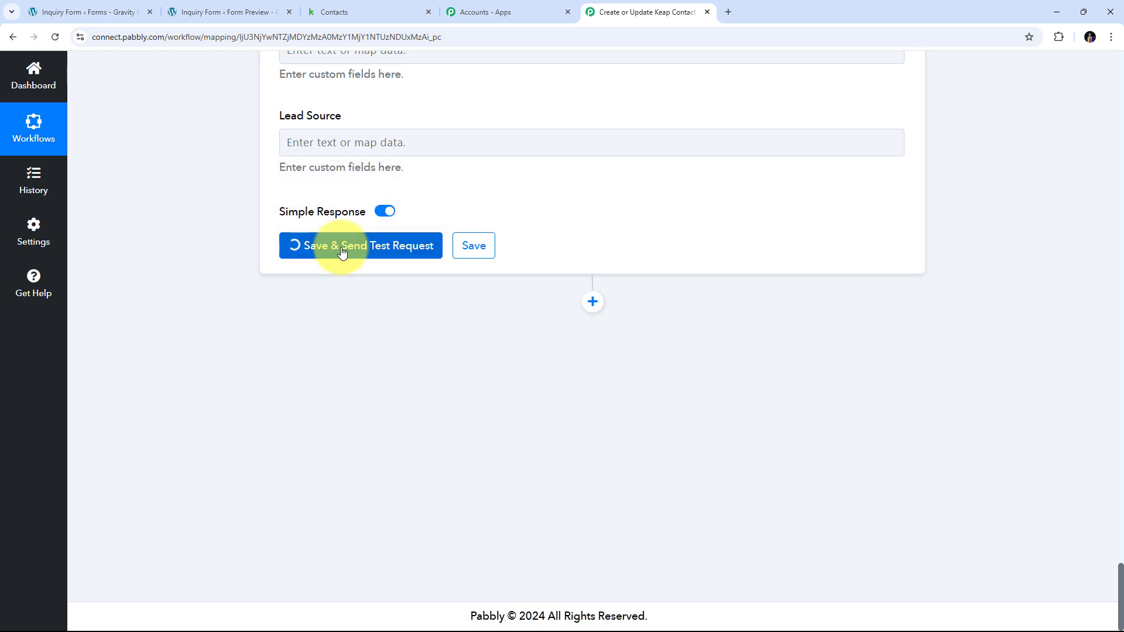
scroll(582, 252, down, 2)
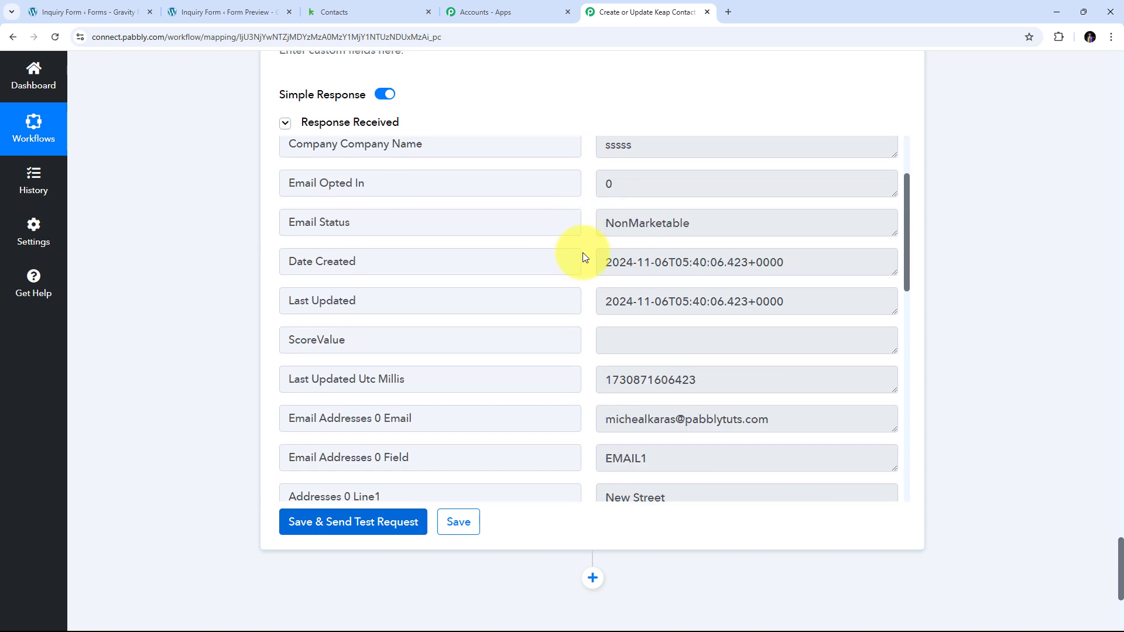
scroll(582, 252, up, 3)
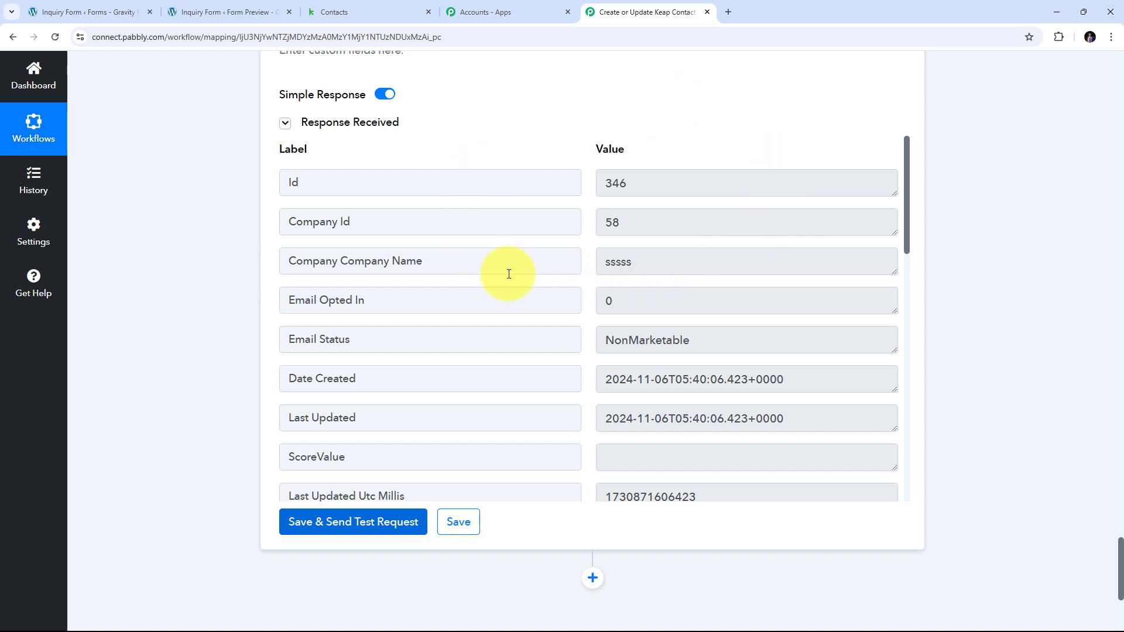
click(359, 5)
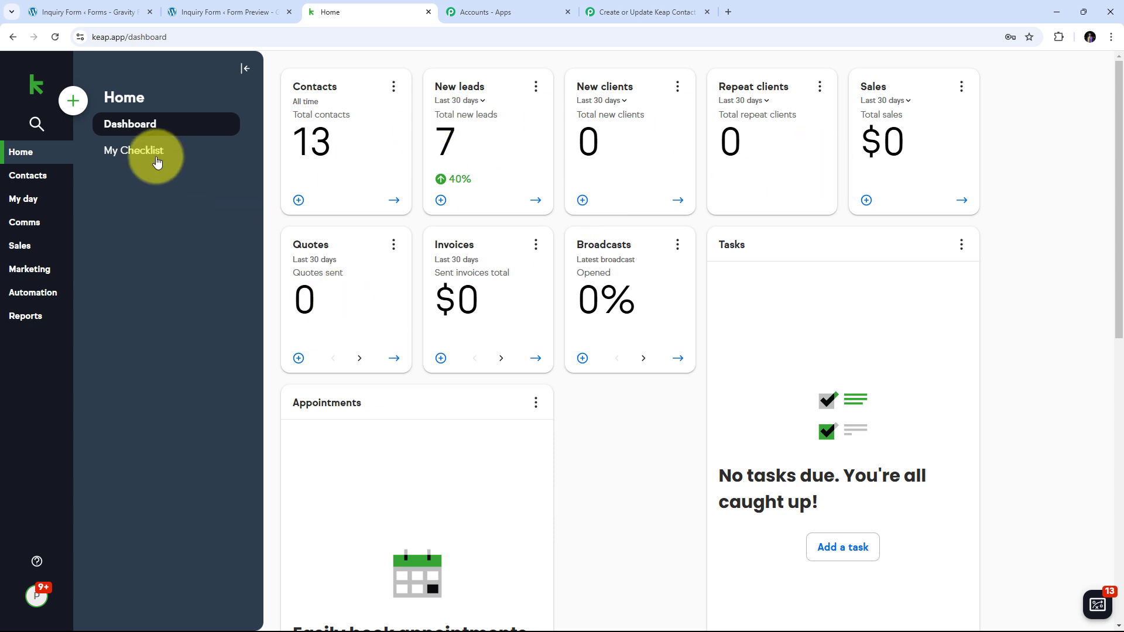
Open Keap's People list and view the new test lead, owned by Pabbly Connect.
click(35, 179)
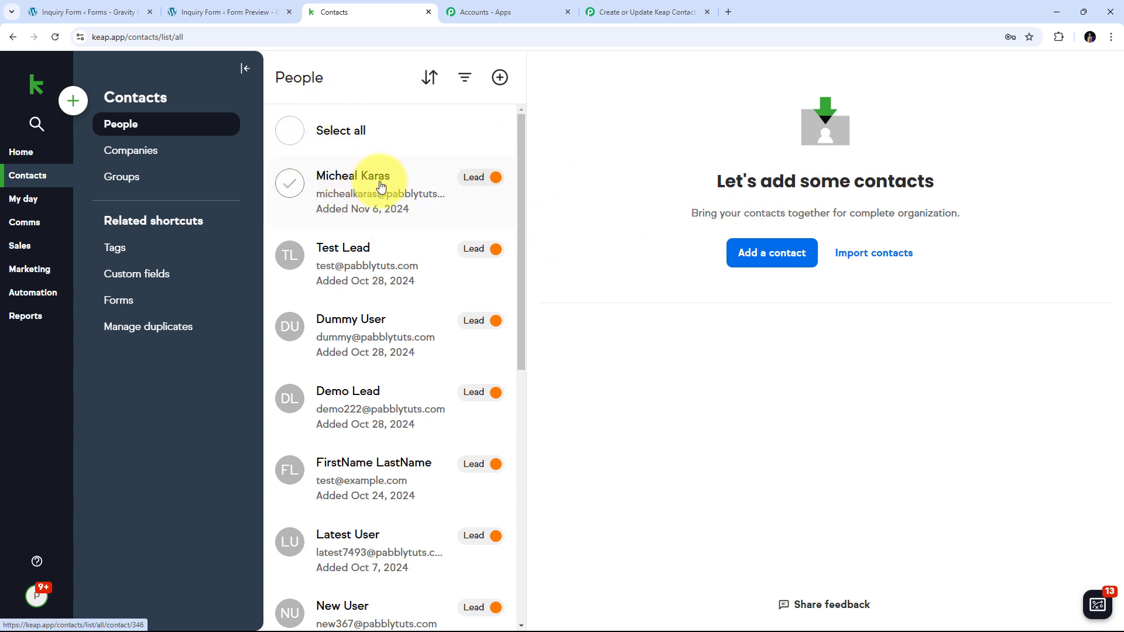
click(356, 193)
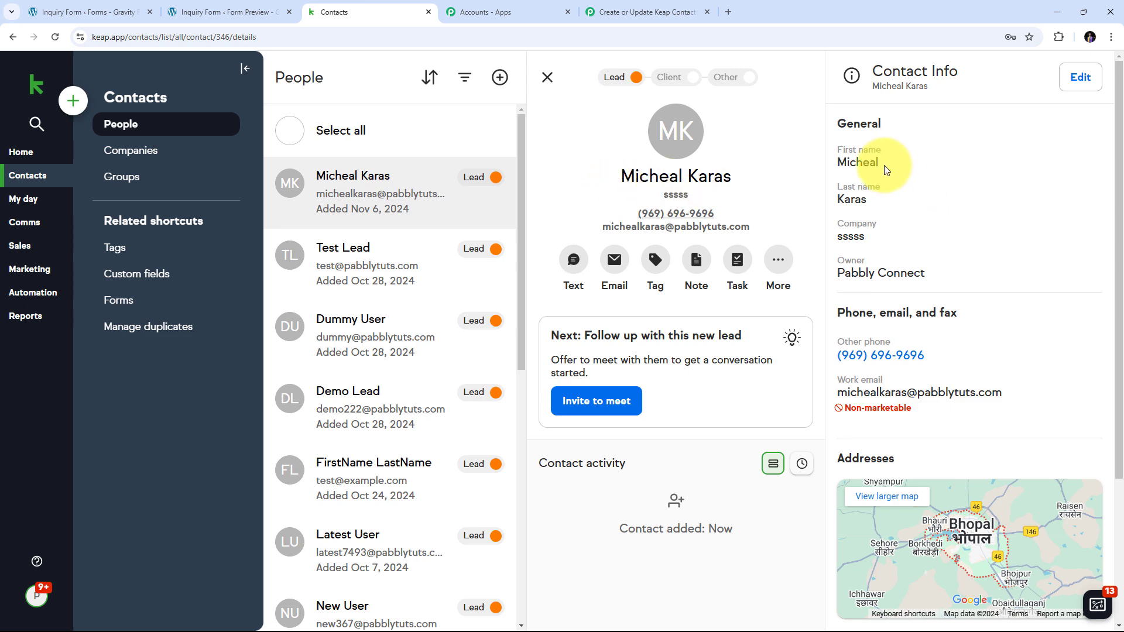
scroll(855, 201, down, 2)
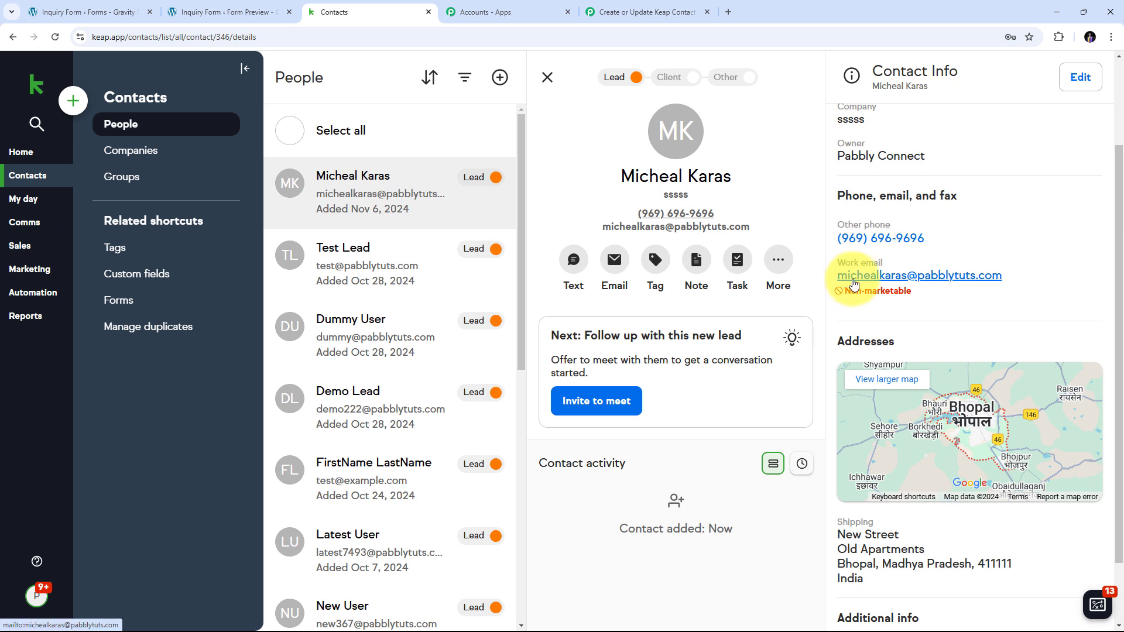
scroll(975, 269, down, 2)
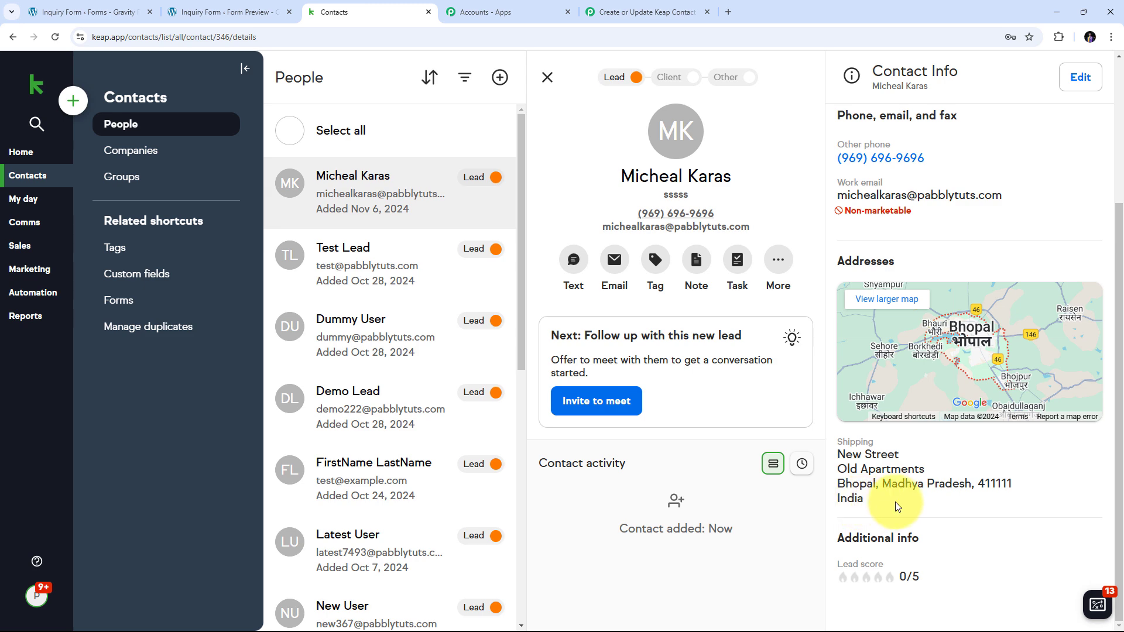
scroll(907, 503, up, 3)
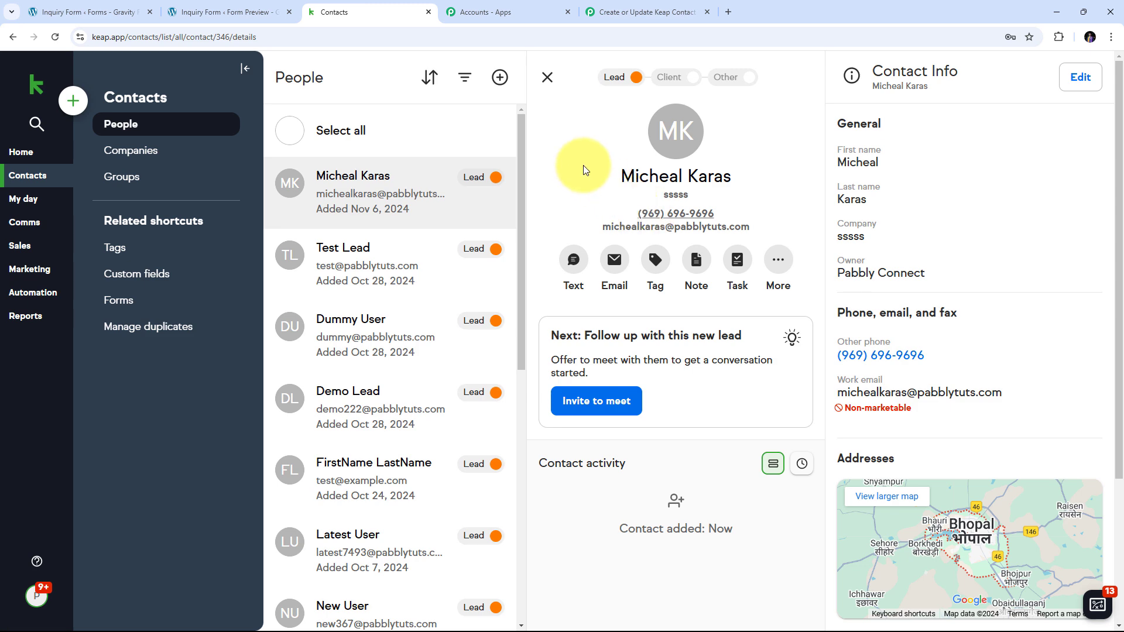
Open a live preview of the Gravity Forms Inquiry Form.
click(41, 10)
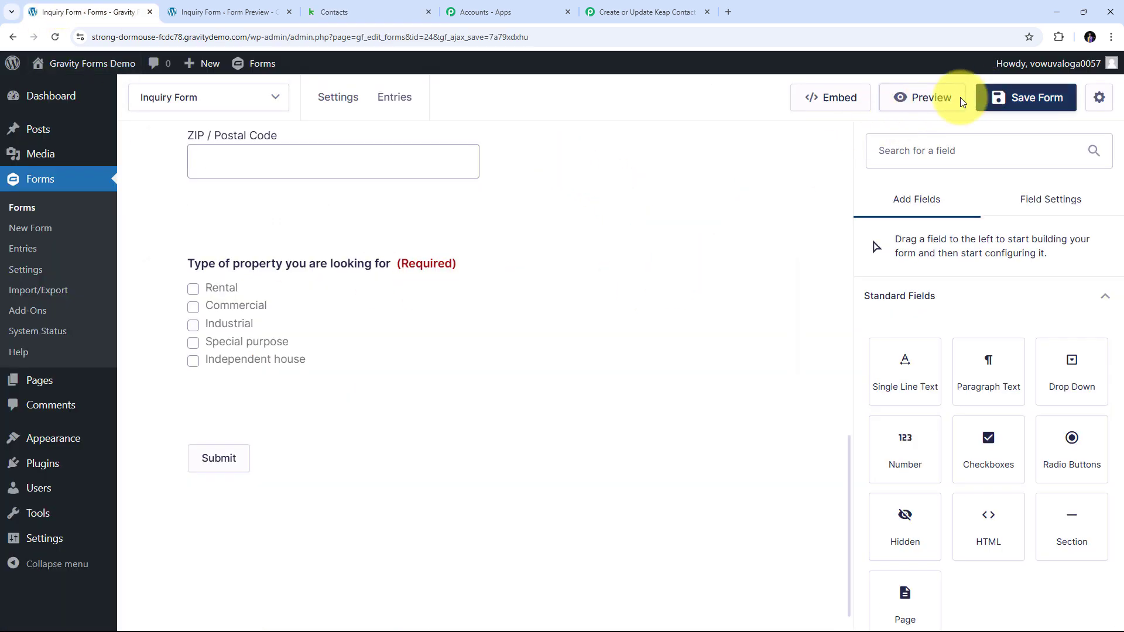
click(926, 109)
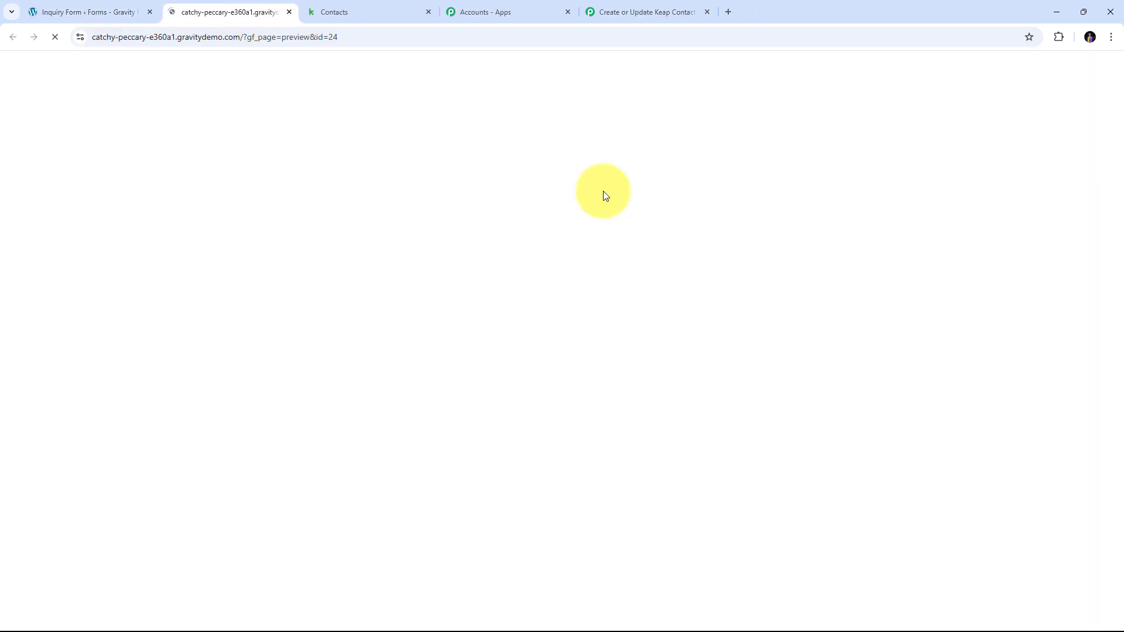
scroll(430, 225, down, 4)
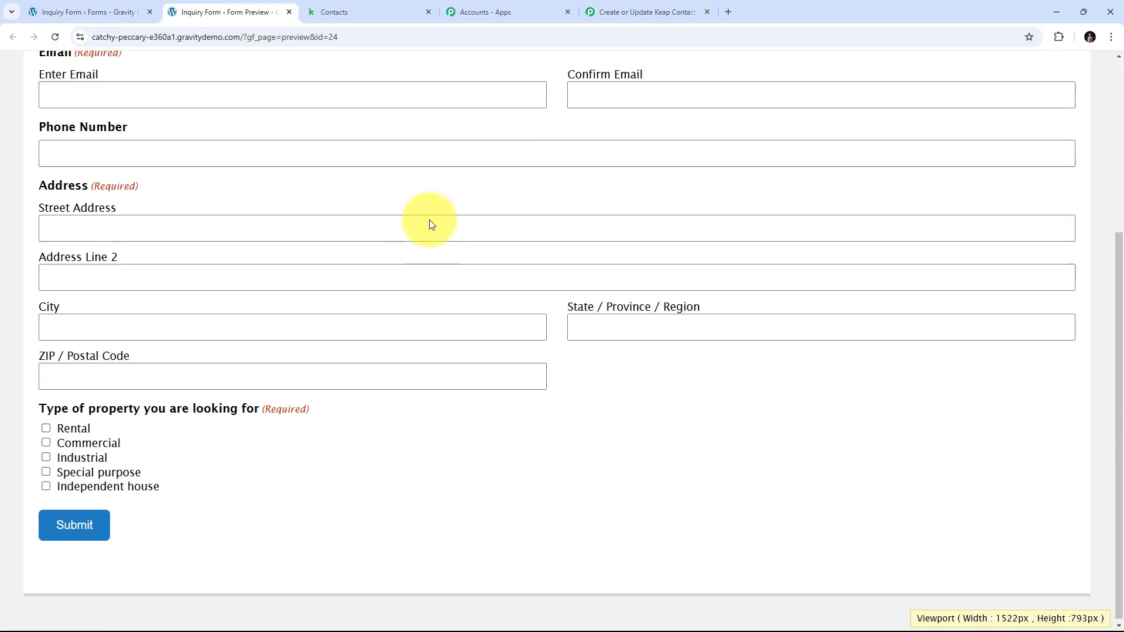
scroll(429, 225, up, 4)
scroll(430, 225, down, 2)
scroll(432, 223, up, 1)
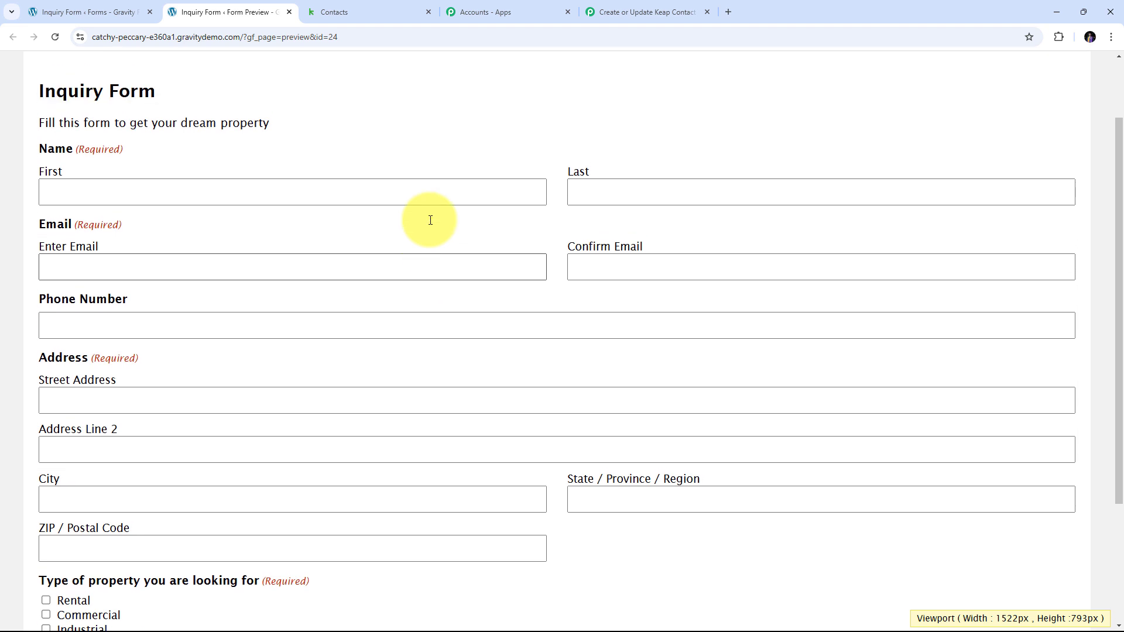
Enter the existing contact's first and last name, email and confirmation, plus a new phone number.
click(128, 191)
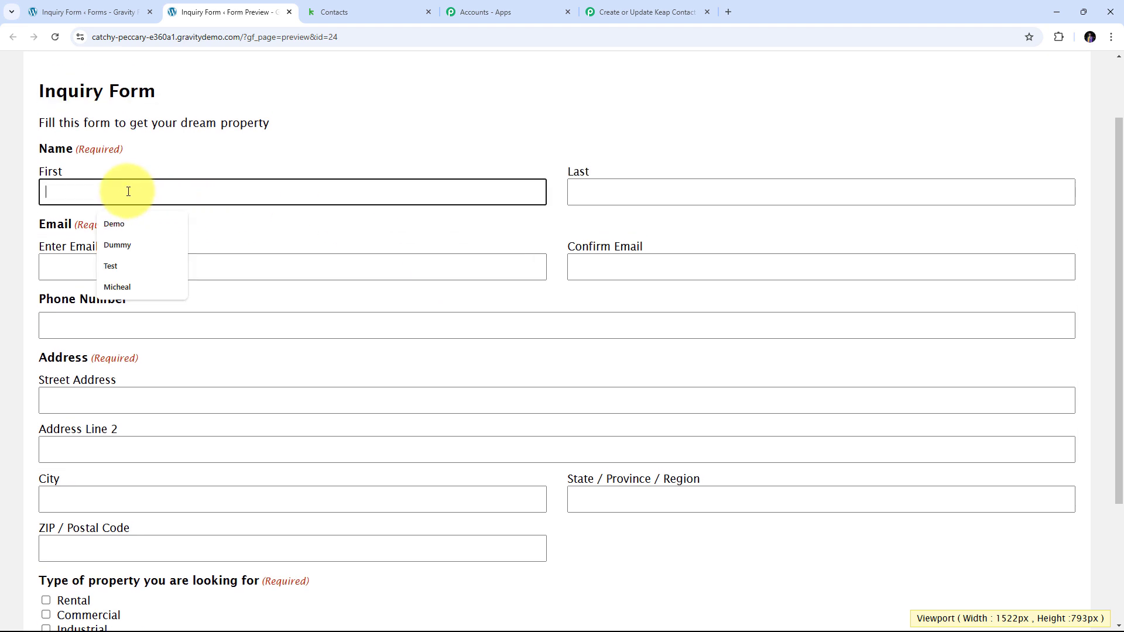
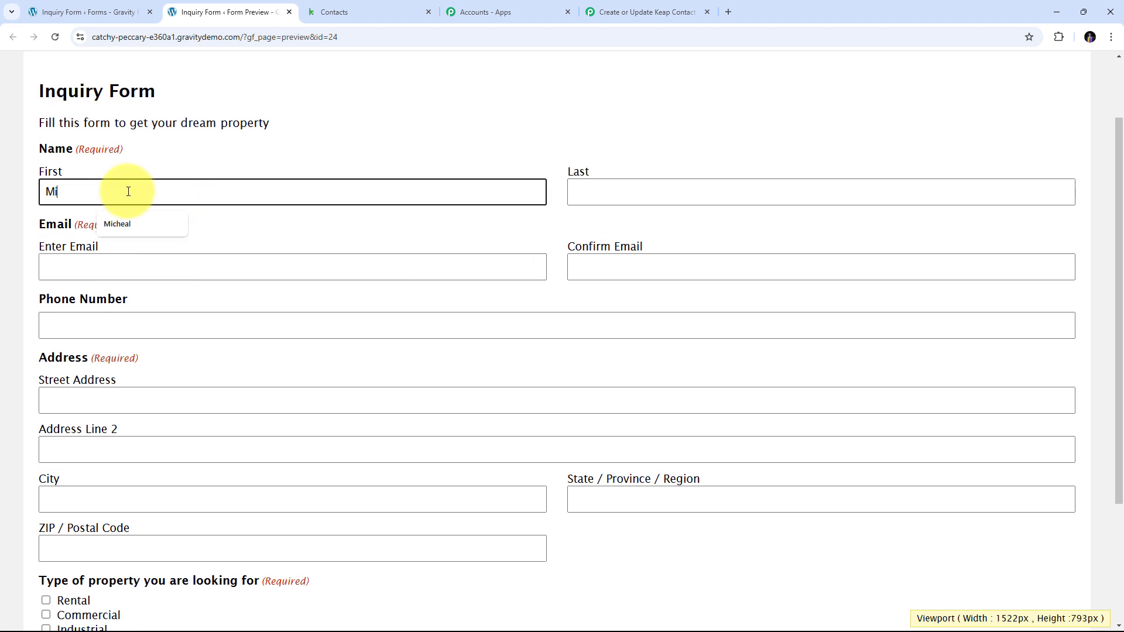
key(Tab)
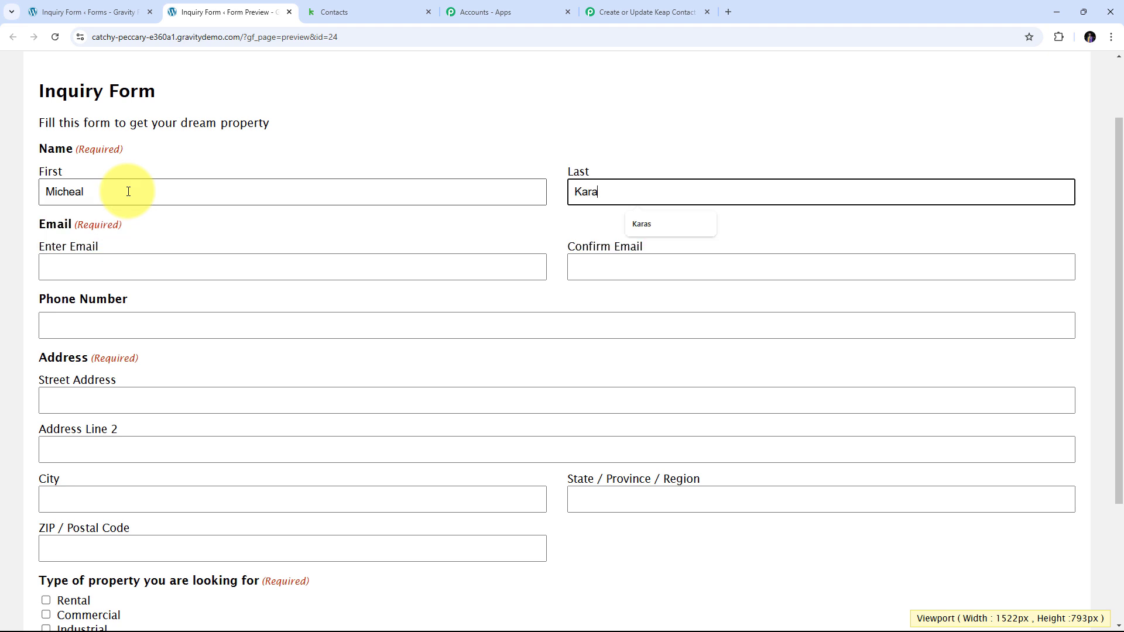
key(Tab)
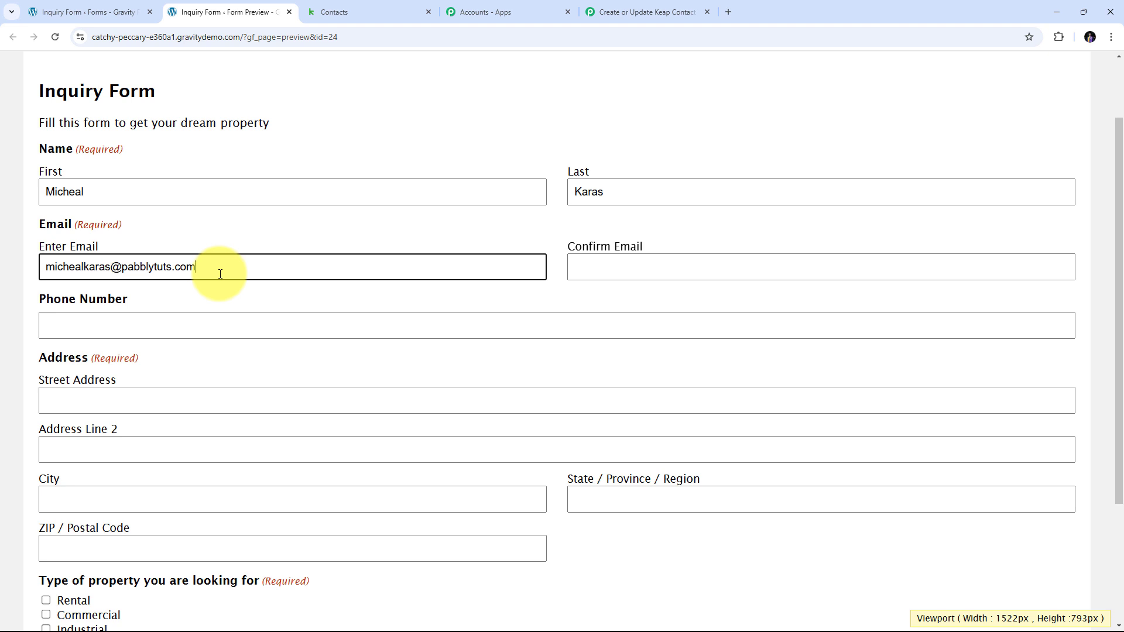
key(Tab)
key(ctrl+v)
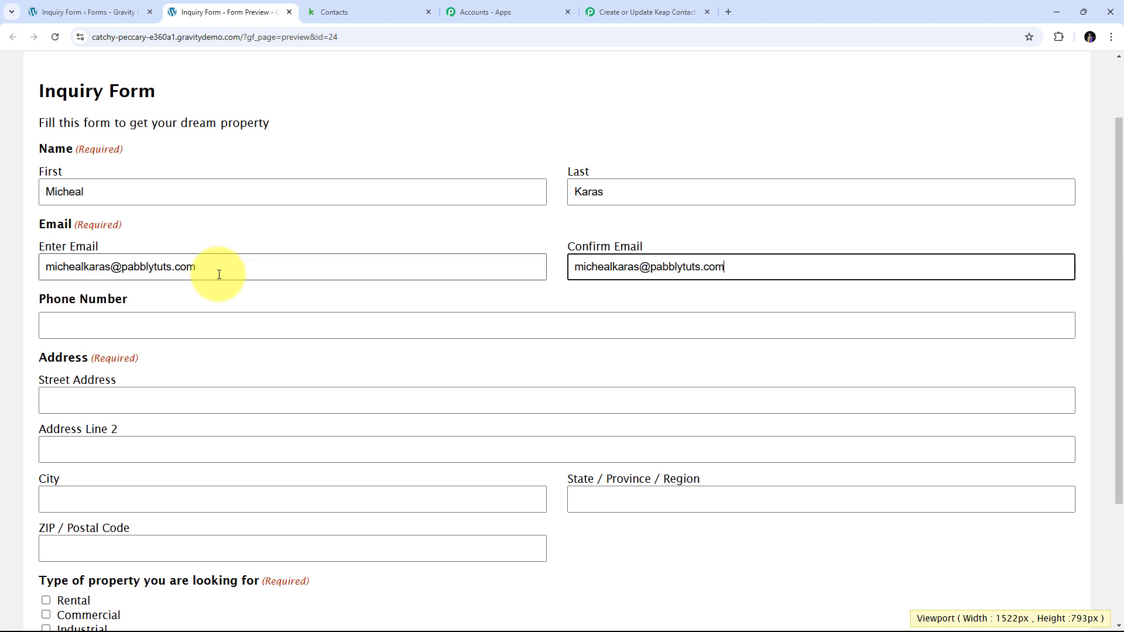
click(121, 332)
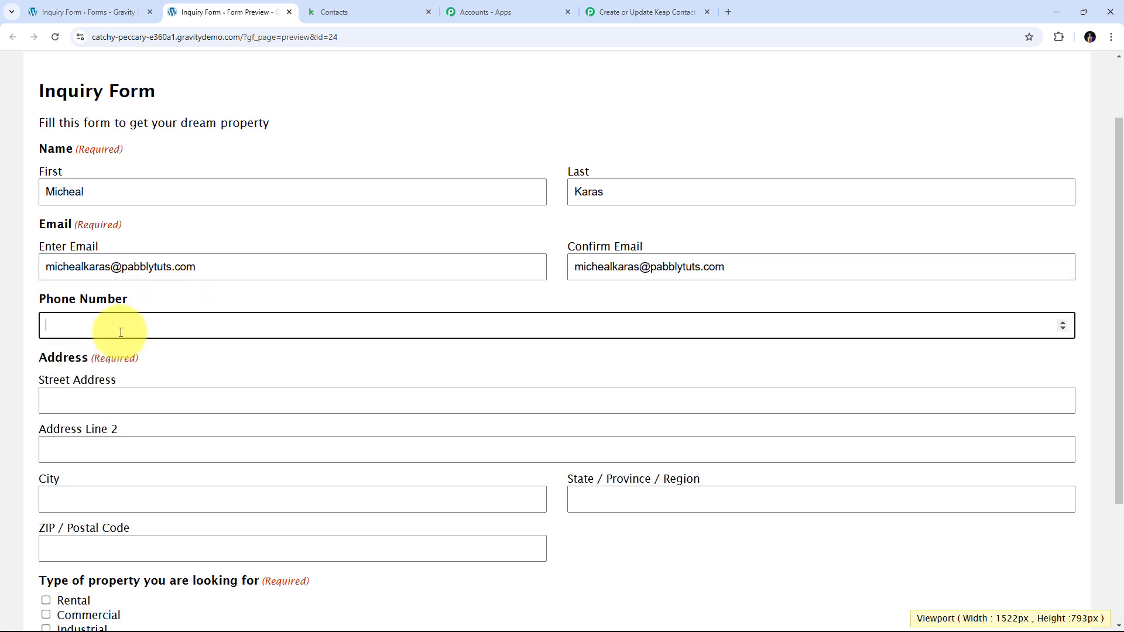
text(9999999999)
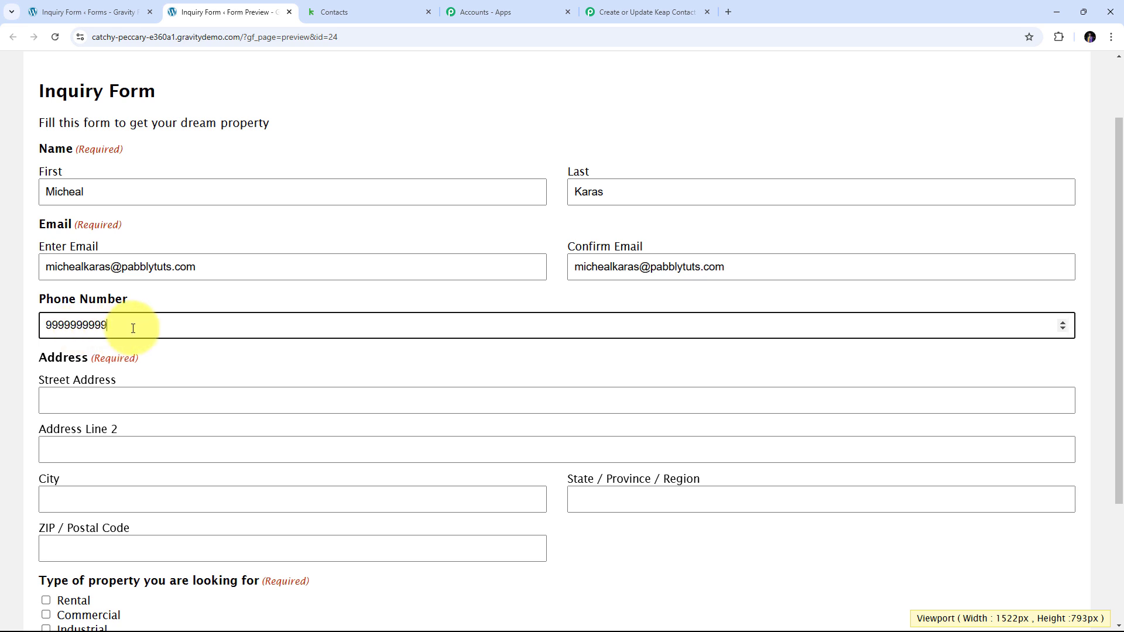
Fill in the street address, second address line, city, state and postal code.
scroll(133, 327, down, 3)
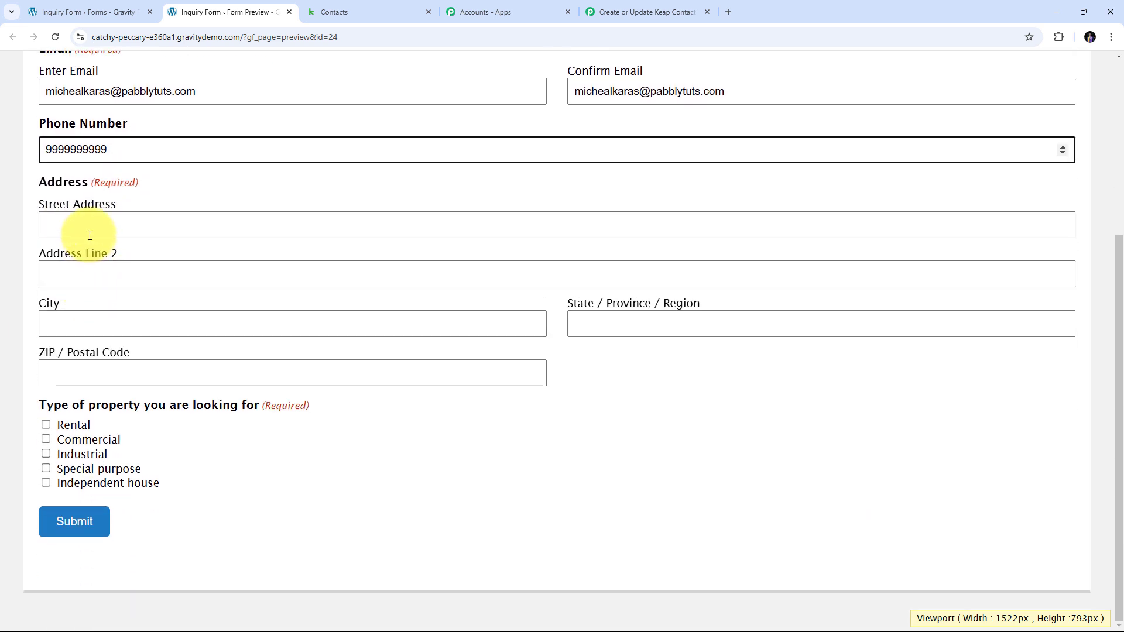
click(88, 228)
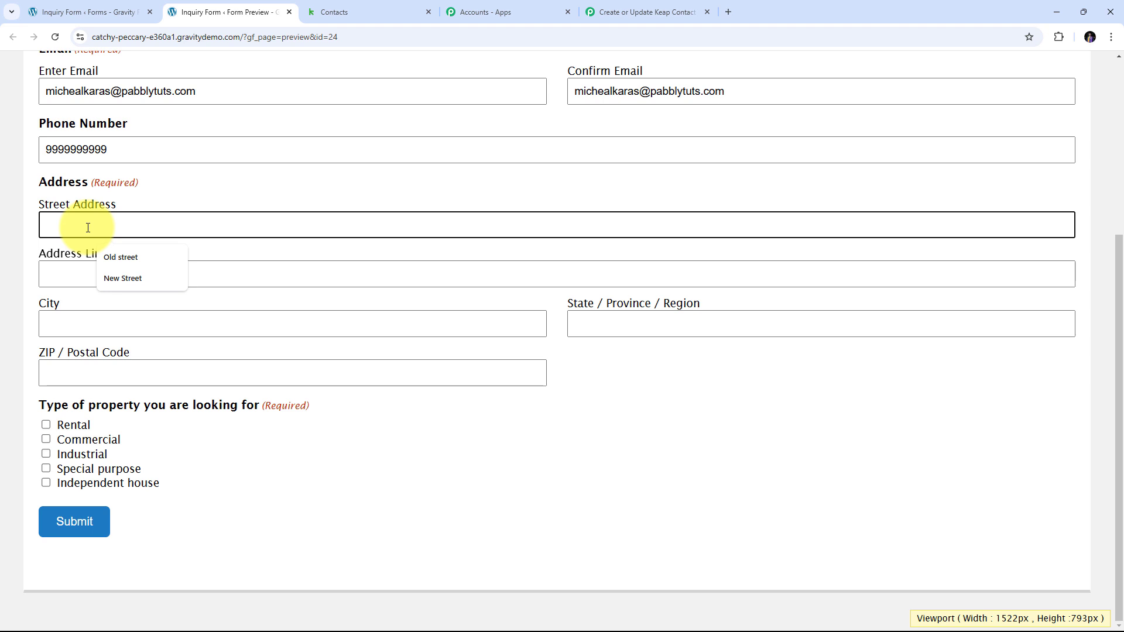
text(ABC Street)
key(Tab)
text(New Road)
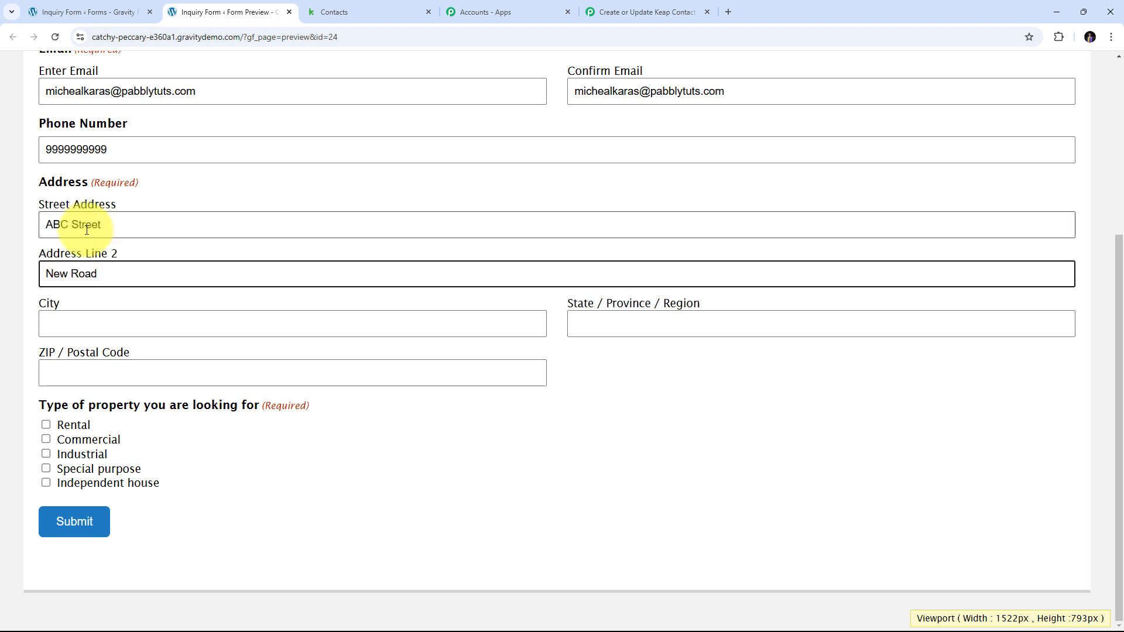
click(78, 316)
text(Indore)
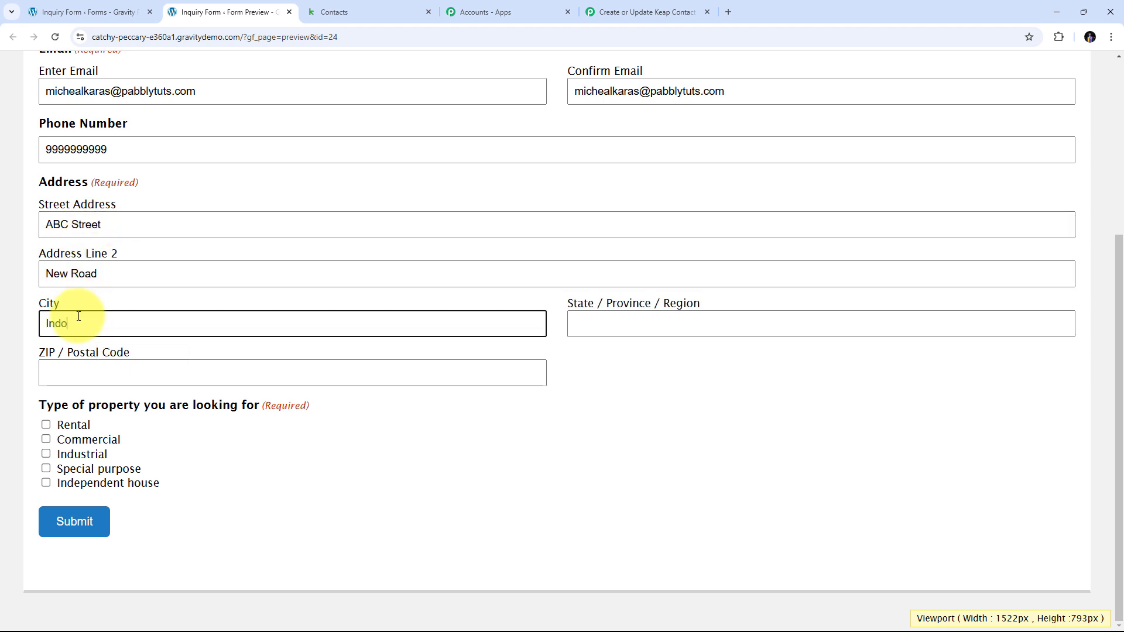
key(Tab)
text(Madh)
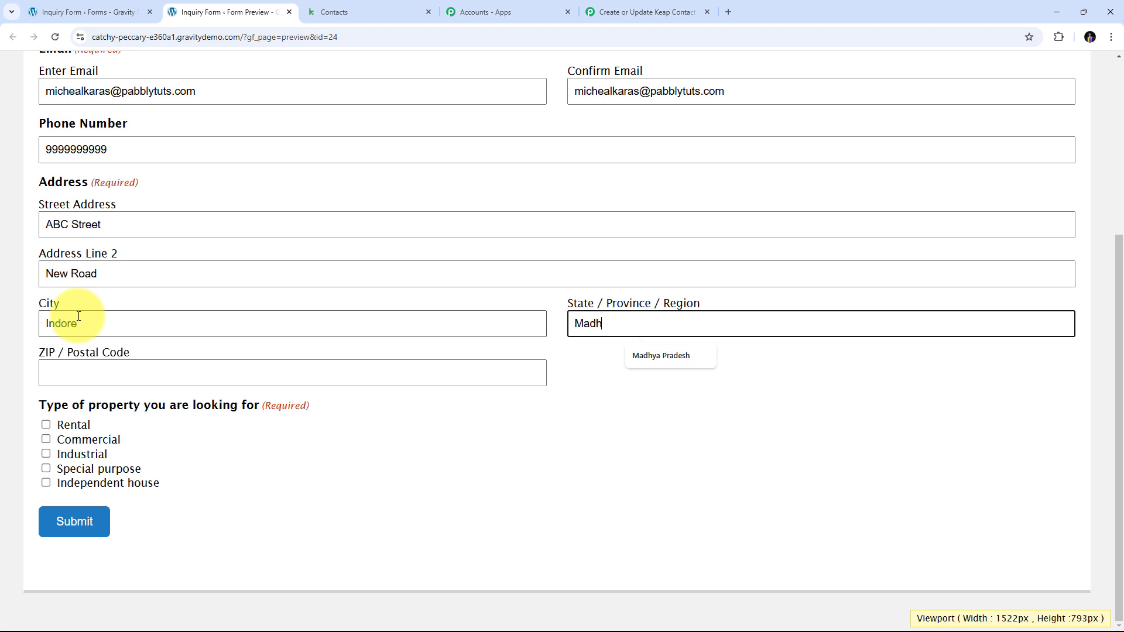
text(ya Pradesh)
click(57, 370)
text(4)
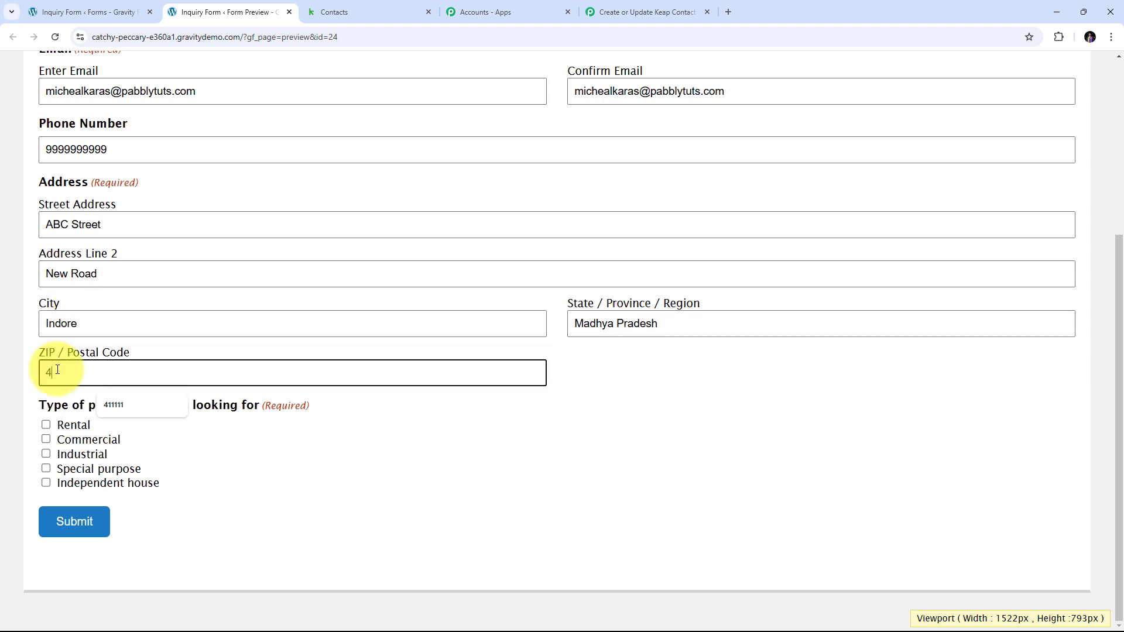
text(22222)
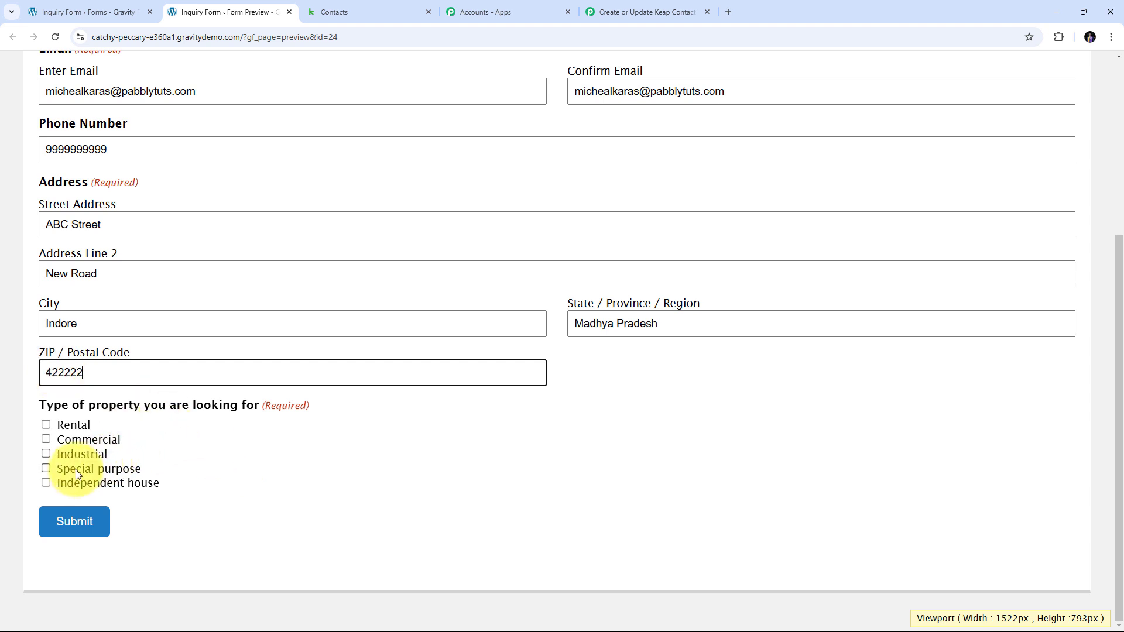
Choose Commercial as the property type and submit the inquiry.
click(46, 439)
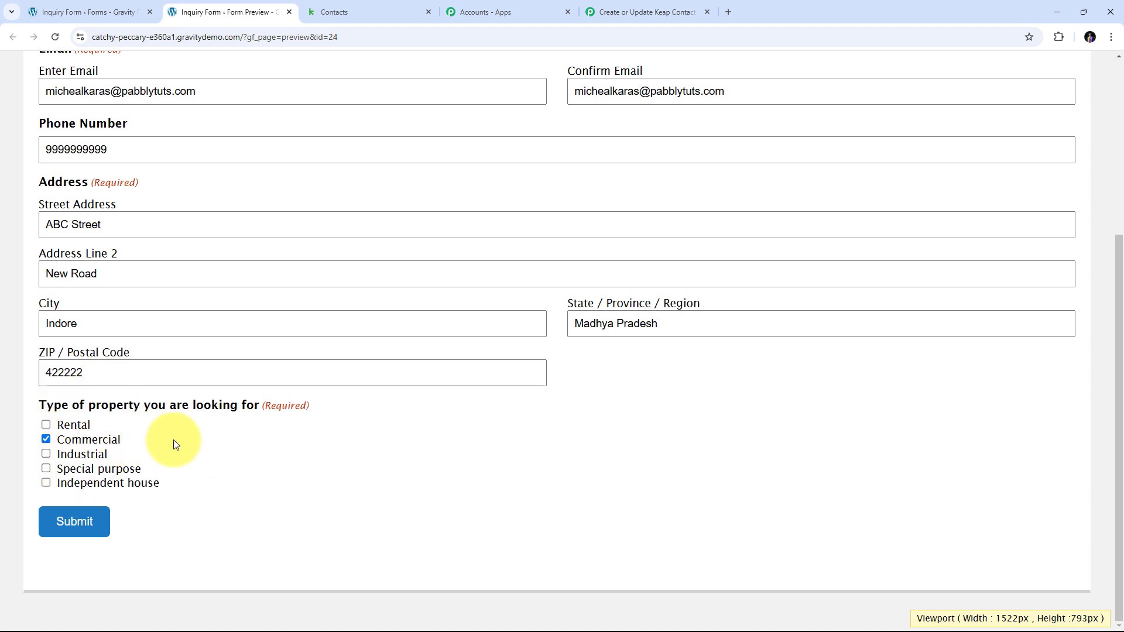
scroll(173, 445, up, 4)
scroll(172, 451, down, 4)
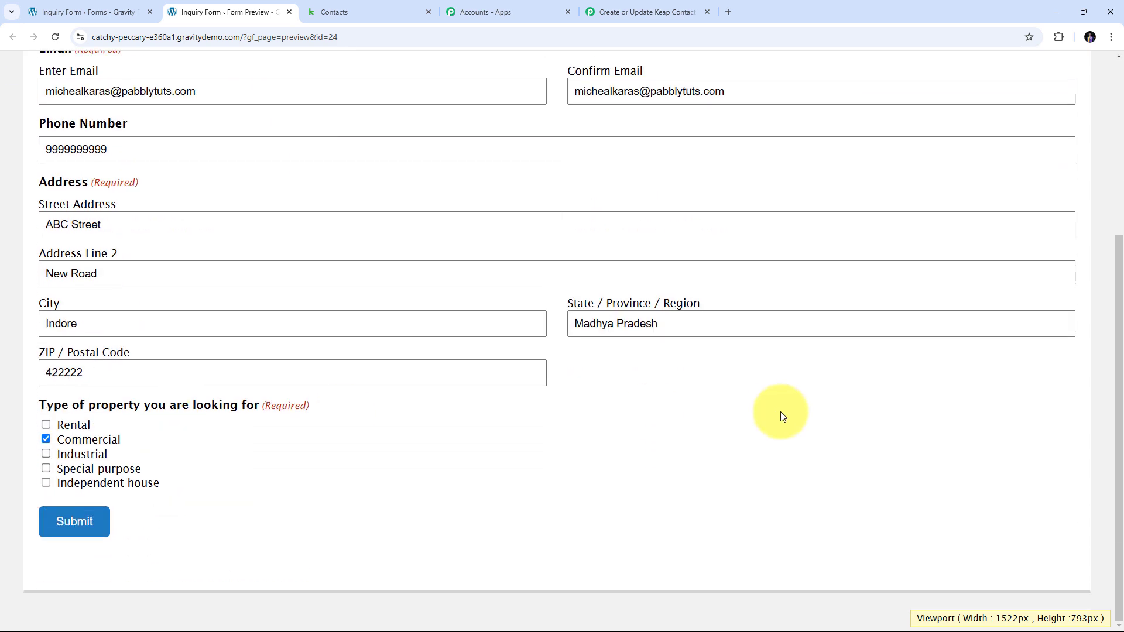
click(87, 521)
click(1016, 275)
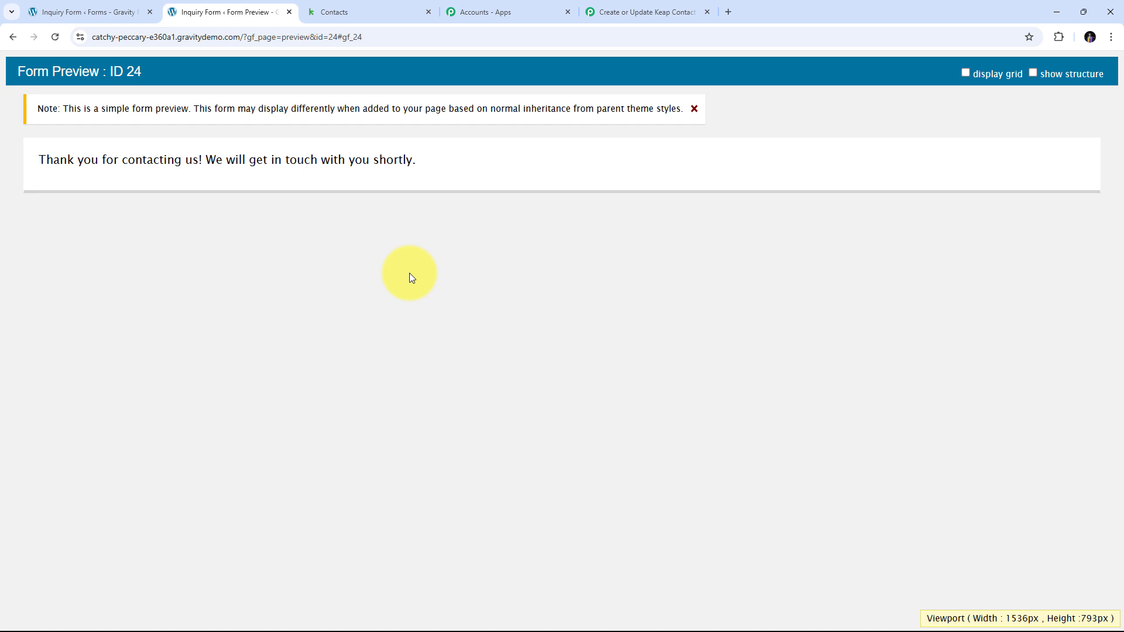
Reload the Keap contact to confirm the updated phone and shipping address, then return to the Pabbly workflow.
click(346, 4)
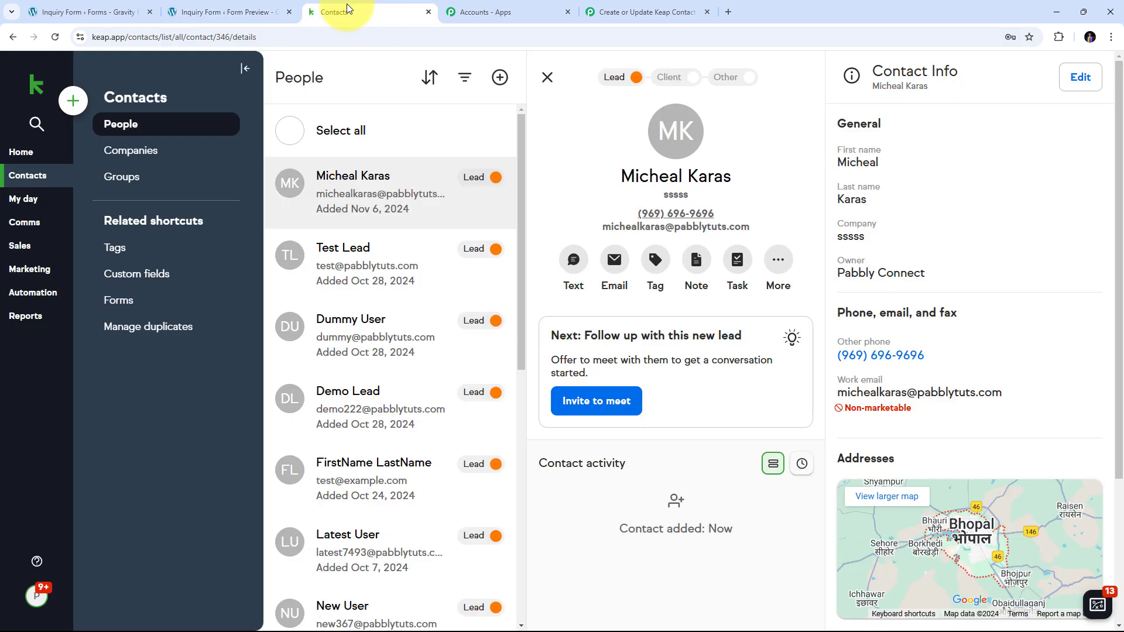
click(55, 37)
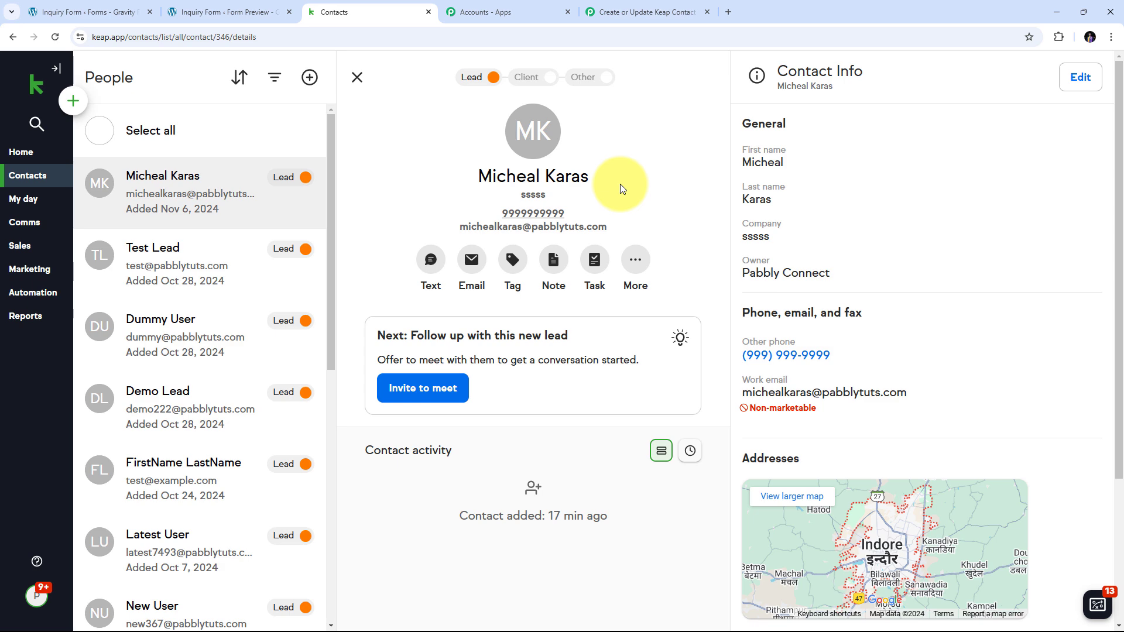
scroll(792, 218, down, 1)
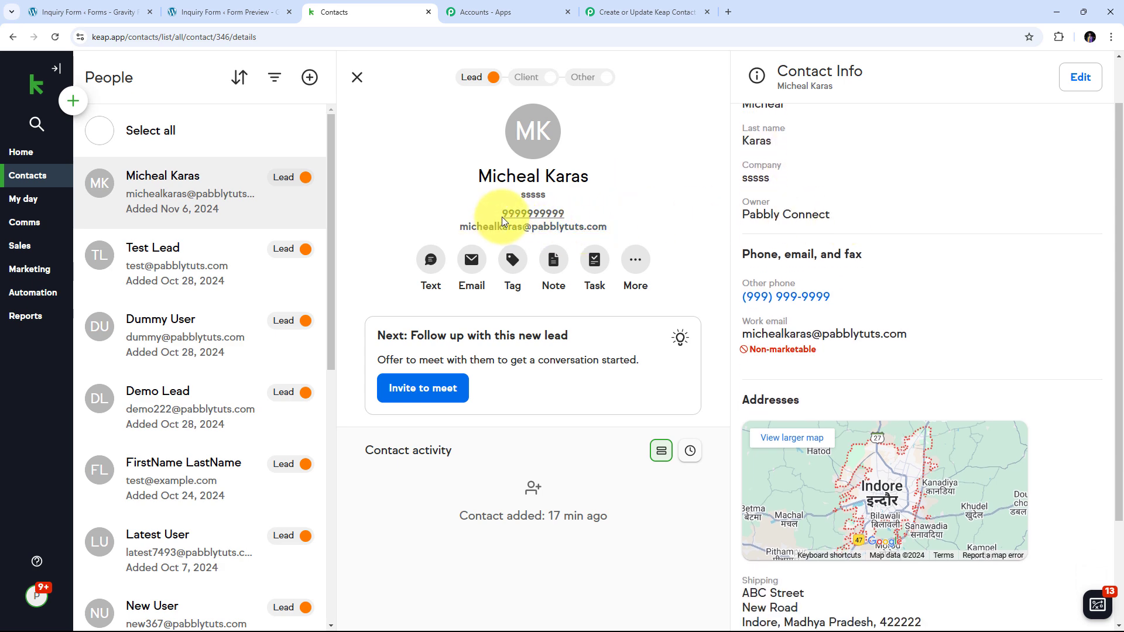
scroll(884, 278, down, 2)
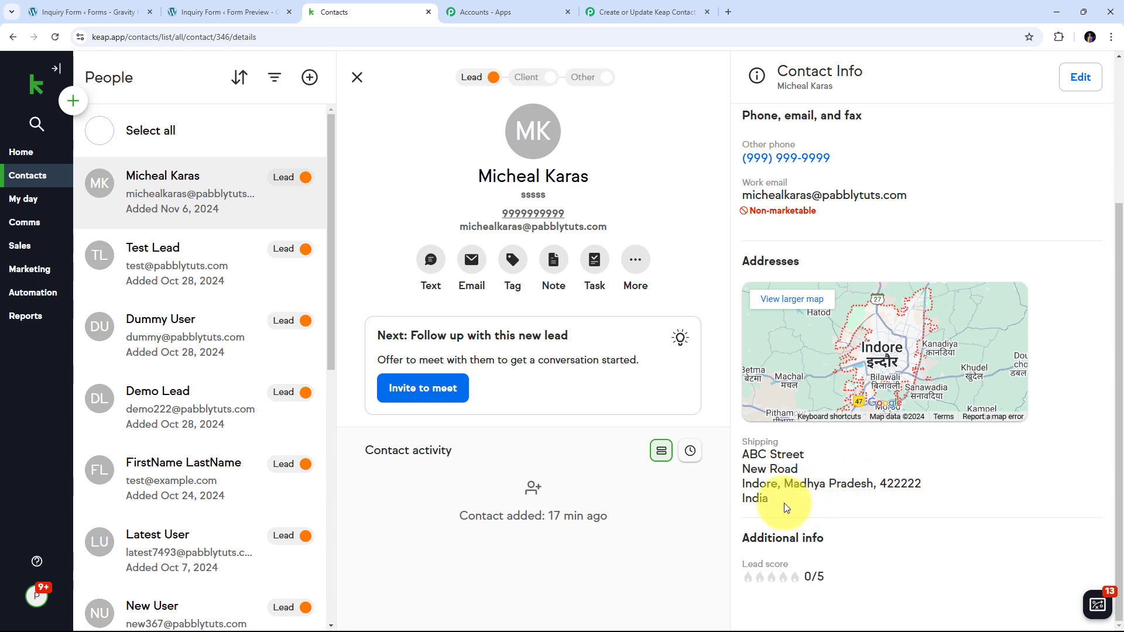
scroll(769, 510, up, 3)
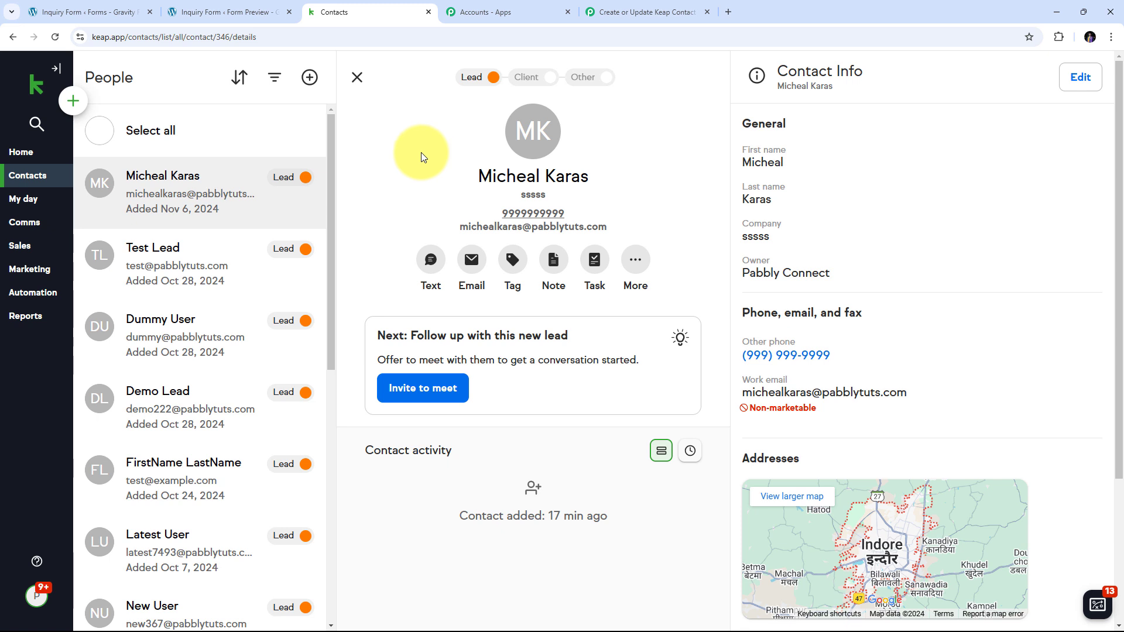
click(638, 14)
scroll(736, 188, up, 4)
click(901, 291)
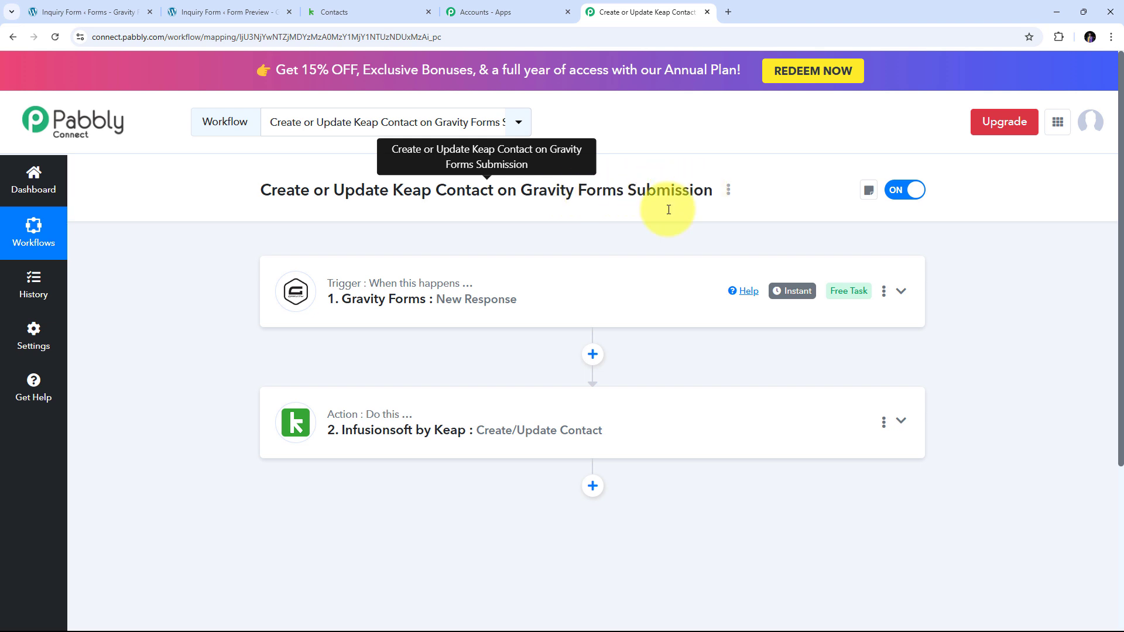
scroll(173, 256, down, 1)
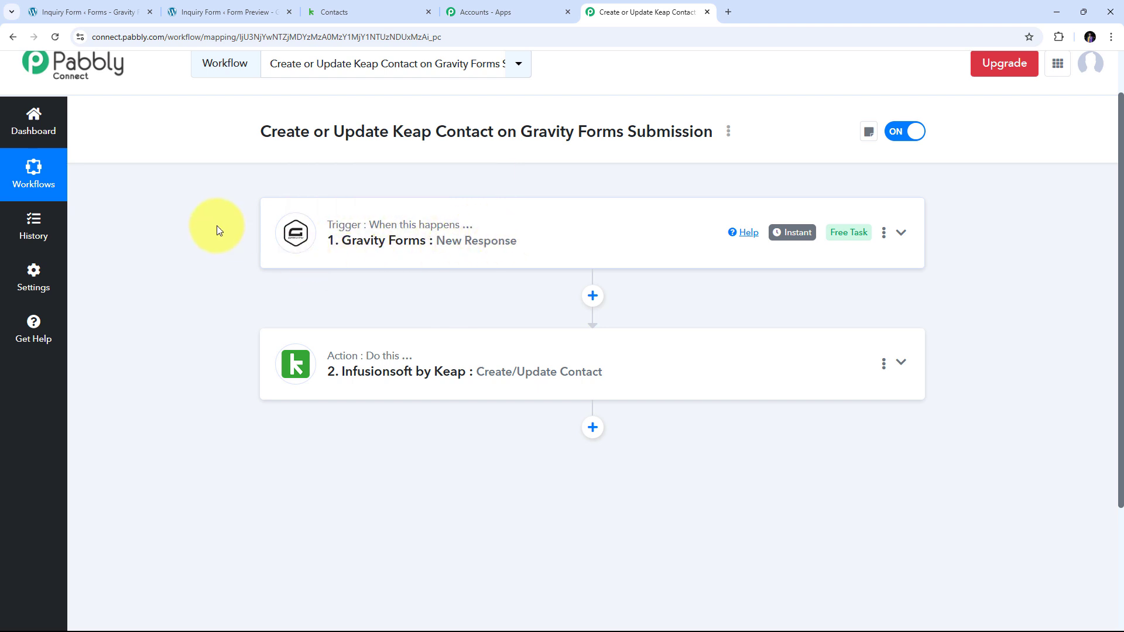
mouse_move(341, 361)
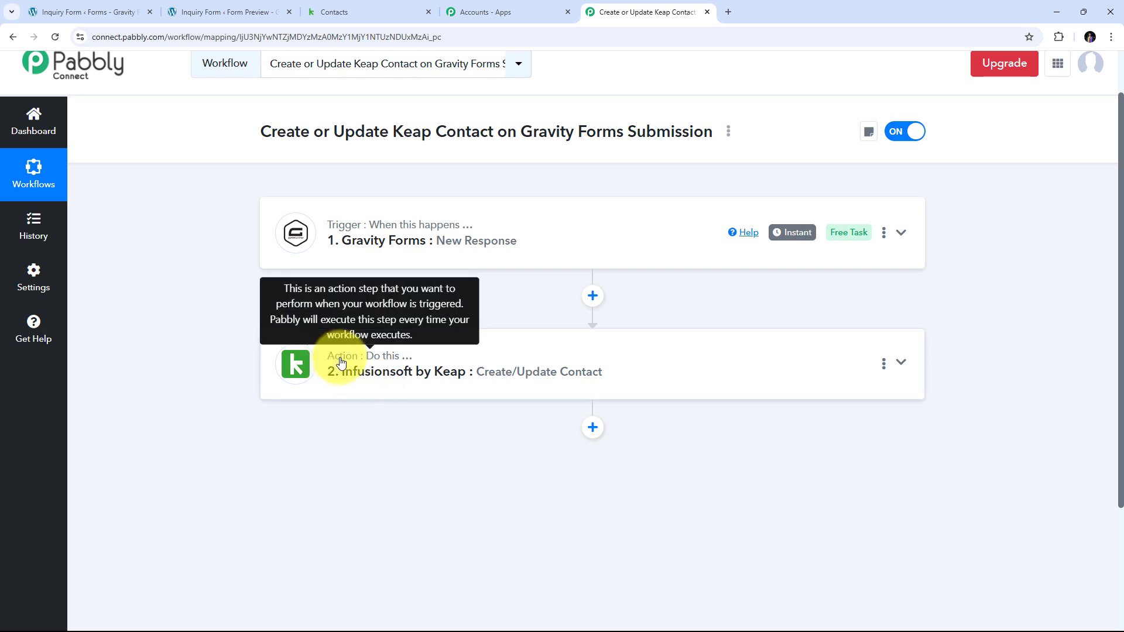